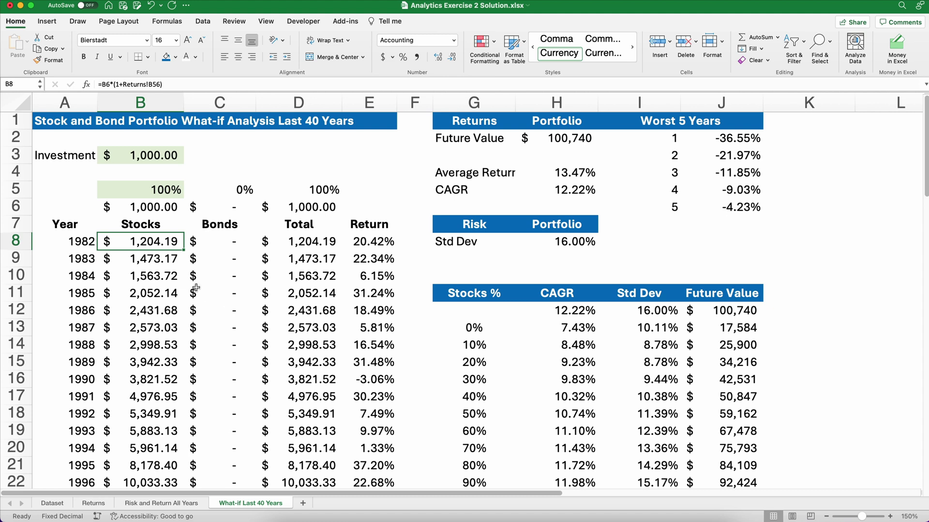
# - Try stock allocations of 0% and 50% in cell B5 of the finished what-if model
pyautogui.click(173, 190)
pyautogui.click(187, 192)
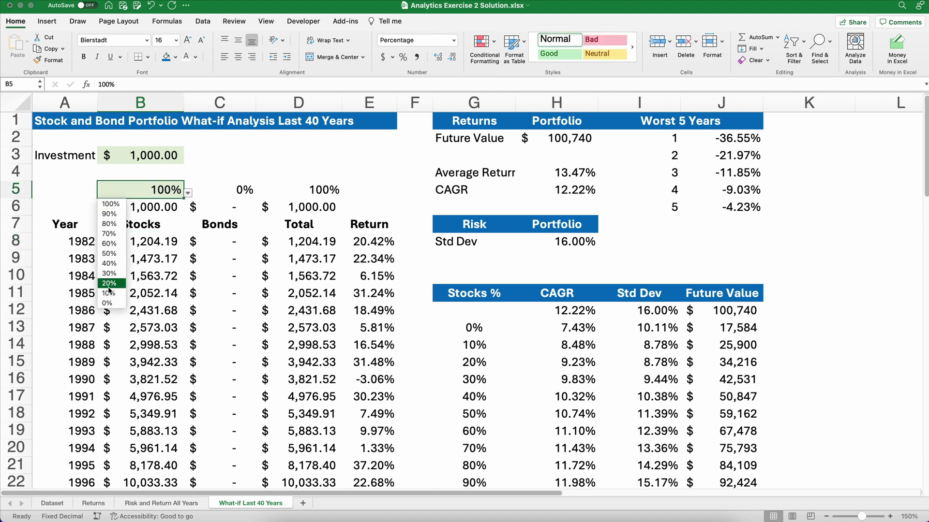
pyautogui.click(108, 303)
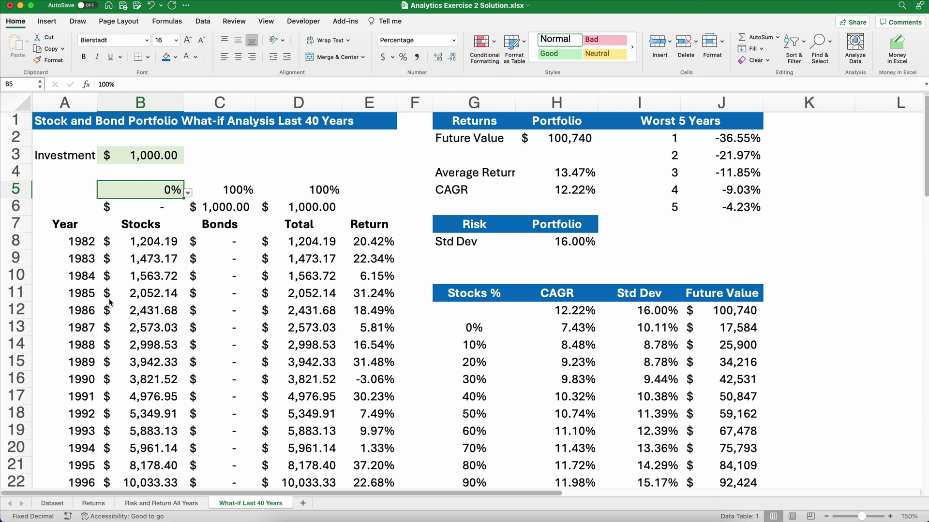
pyautogui.click(187, 193)
pyautogui.click(110, 256)
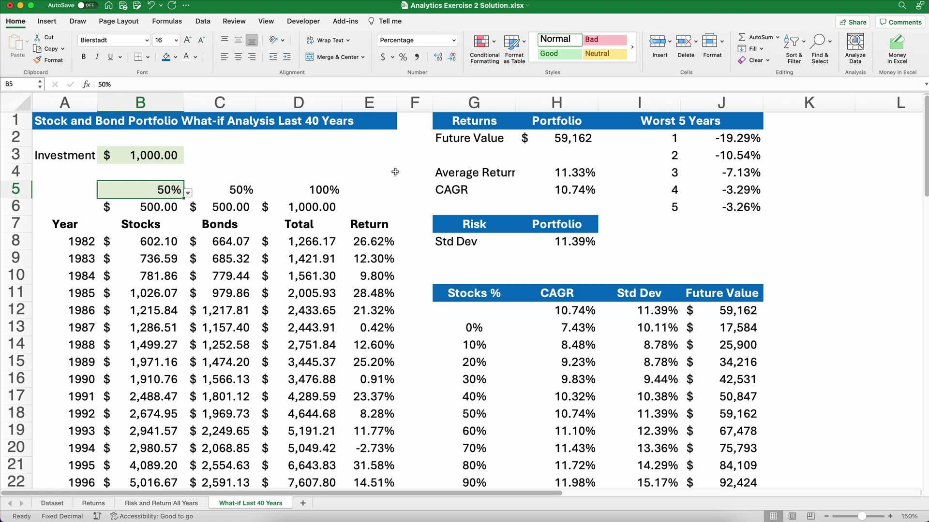
# - Examine the portfolio returns, worst five years, standard deviation and the stock-percentage comparison table
pyautogui.click(570, 142)
pyautogui.moveTo(583, 150); pyautogui.dragTo(690, 238)
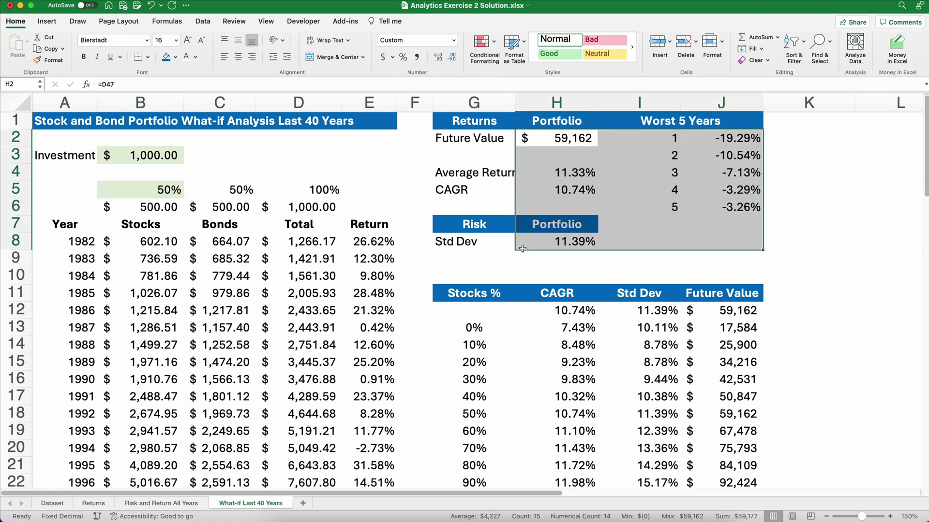
pyautogui.click(563, 243)
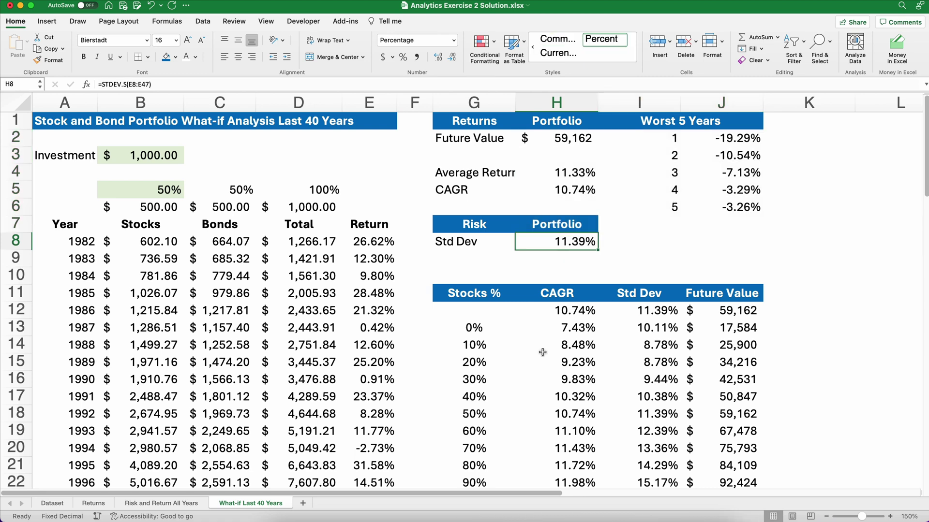
pyautogui.scroll(-3, 566, 349)
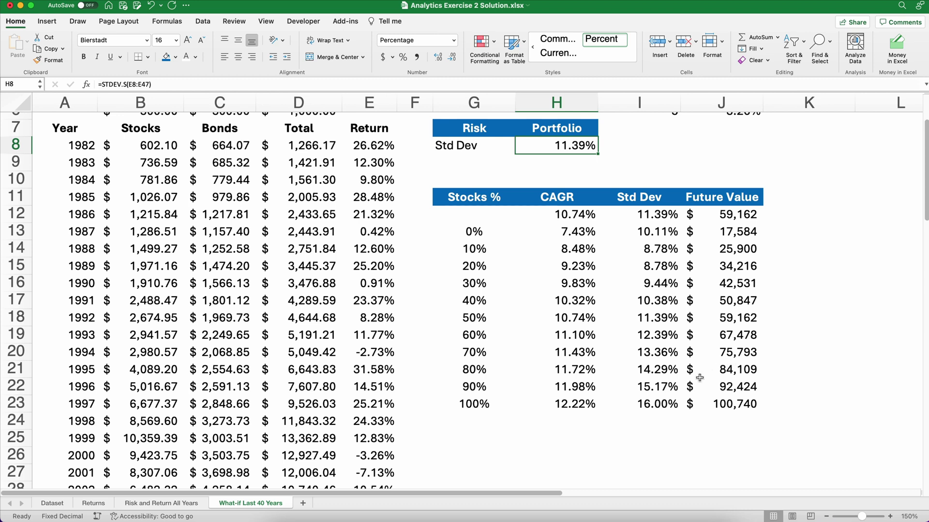
pyautogui.scroll(3, 699, 377)
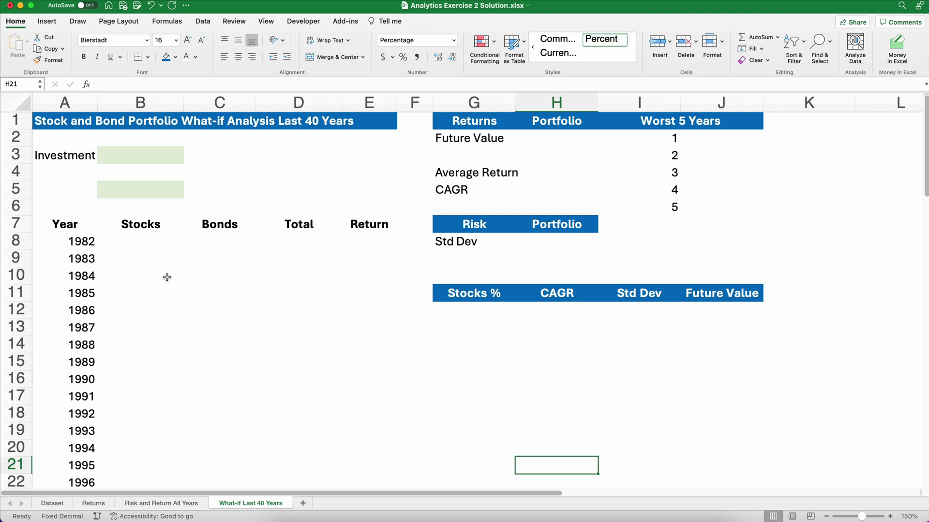
pyautogui.moveTo(50, 124); pyautogui.dragTo(364, 129)
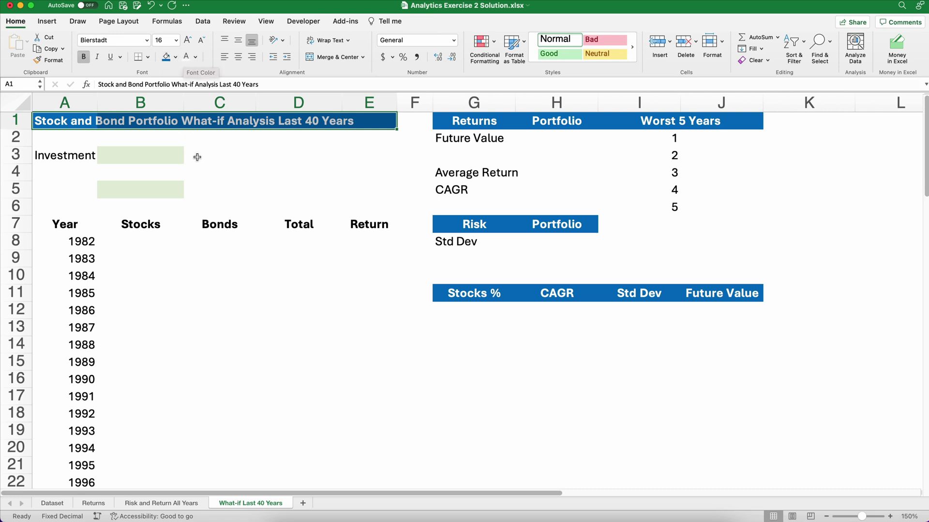
pyautogui.click(273, 170)
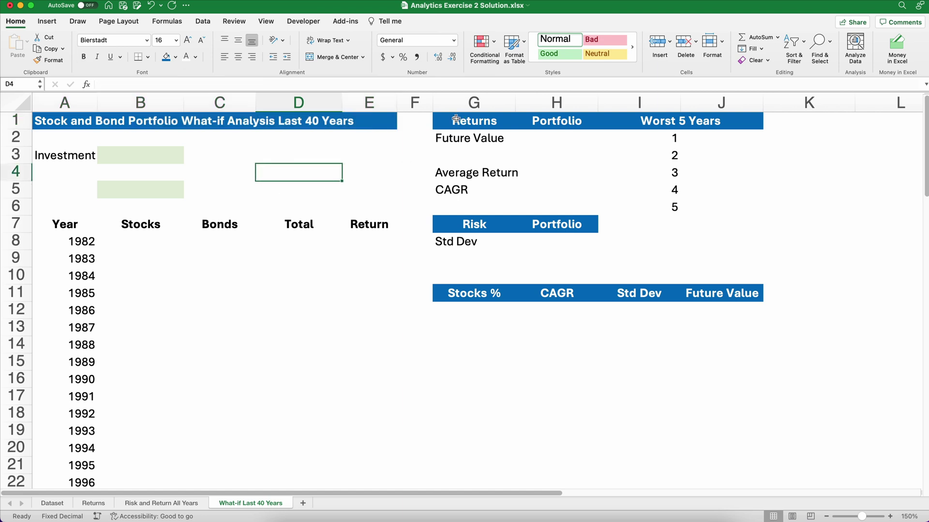
# - Enter an investment of 1000 in B3 and display it without decimals
pyautogui.click(137, 160)
pyautogui.write('1000')
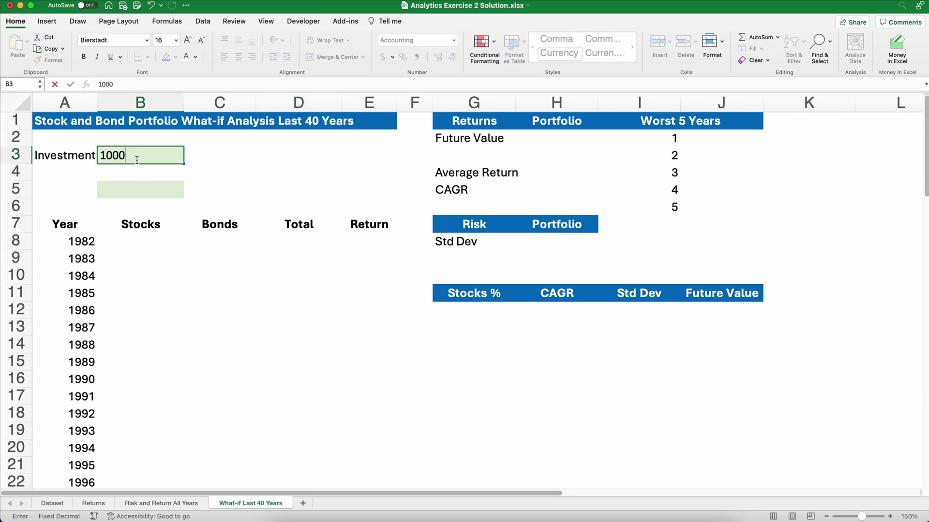
pyautogui.press('Return')
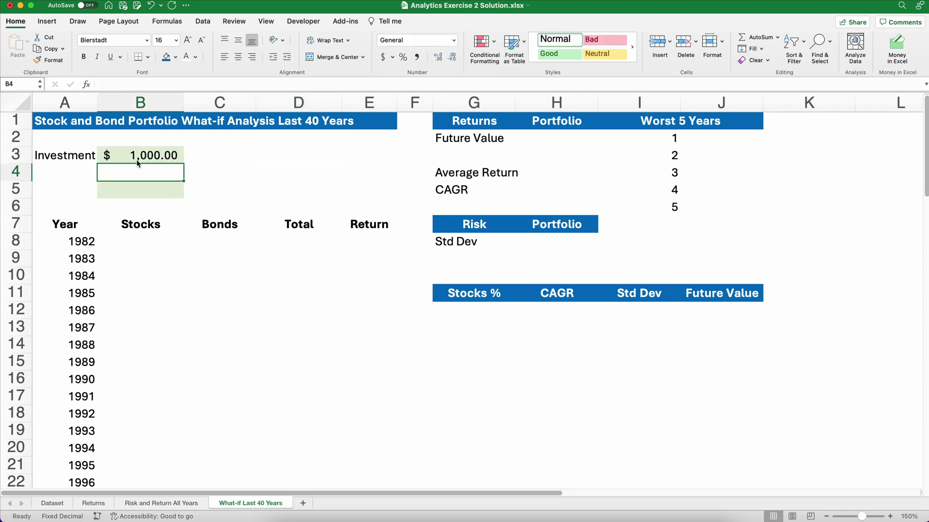
pyautogui.click(130, 155)
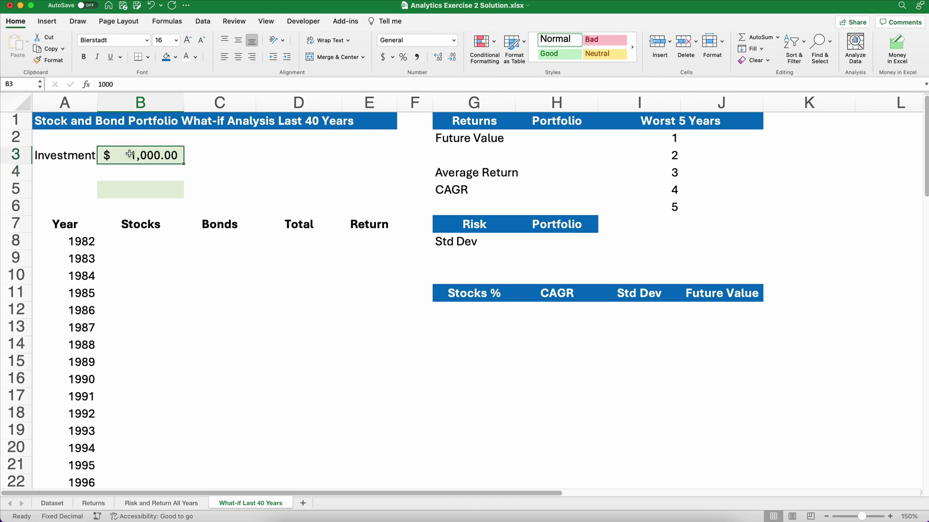
pyautogui.click(452, 58)
pyautogui.click(451, 58)
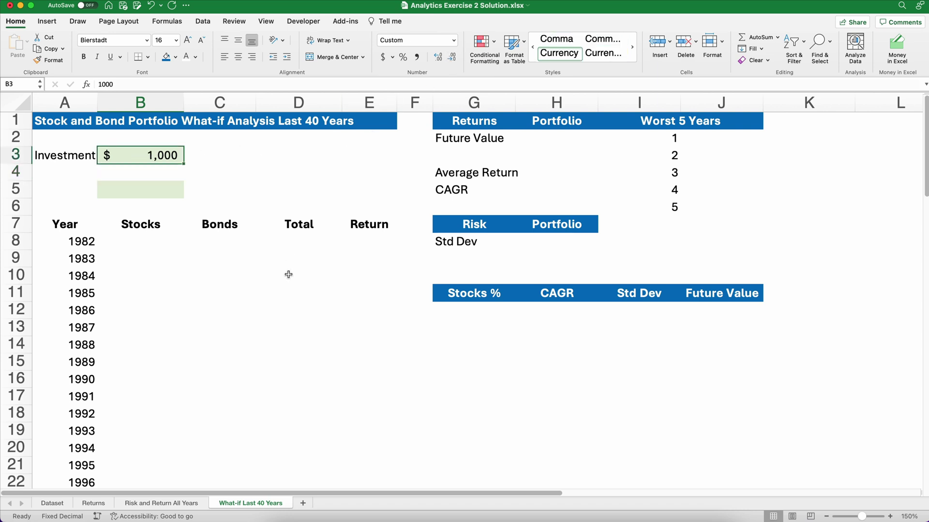
# - Check the drop-down choices already attached to the stock allocation cell B5
pyautogui.click(159, 194)
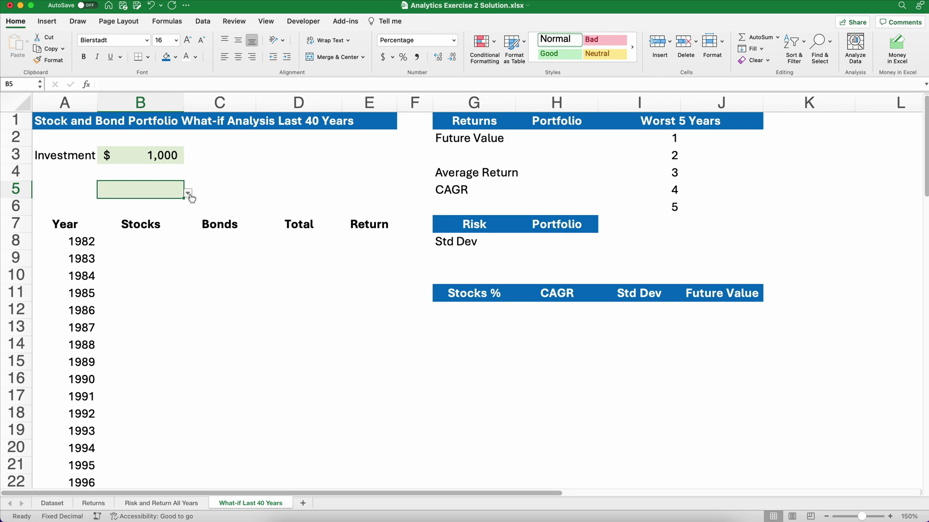
pyautogui.click(188, 193)
pyautogui.click(189, 194)
# - Clear A53:A63 and refill it with a percentage series from 100% and 90% down to 0%
pyautogui.scroll(-15, 150, 249)
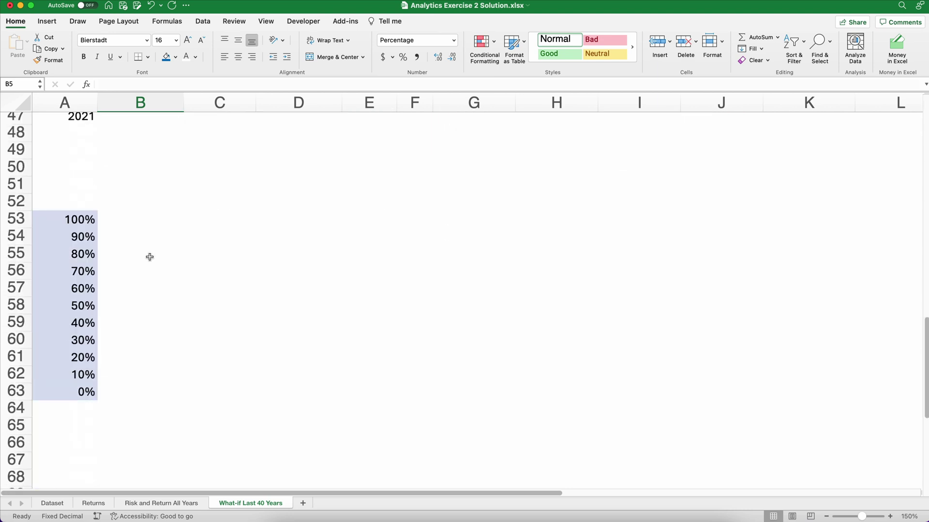
pyautogui.moveTo(78, 213); pyautogui.dragTo(57, 382)
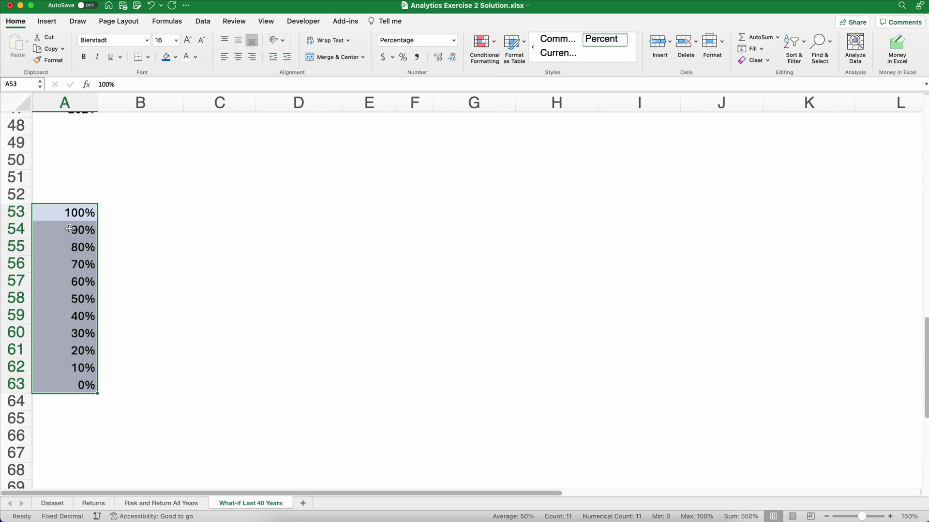
pyautogui.press('Delete')
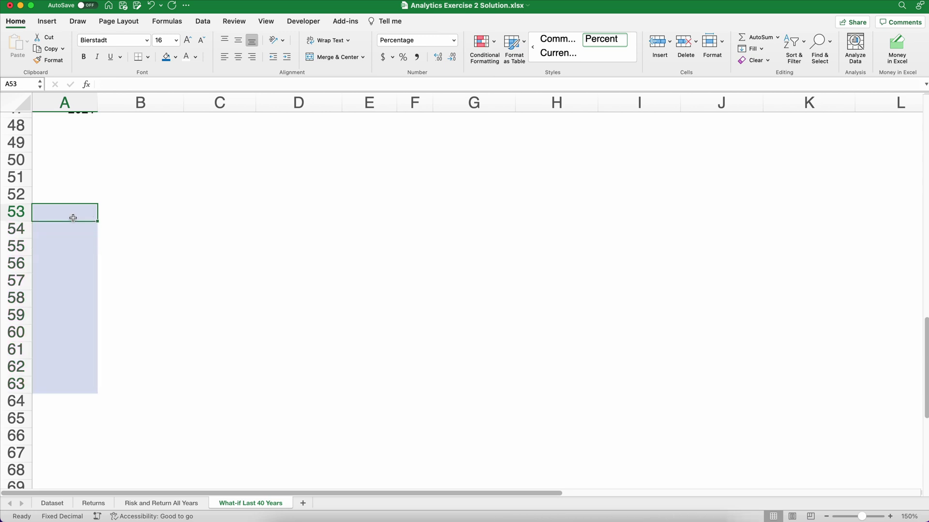
pyautogui.write('100')
pyautogui.press('Return')
pyautogui.write('90')
pyautogui.press('Return')
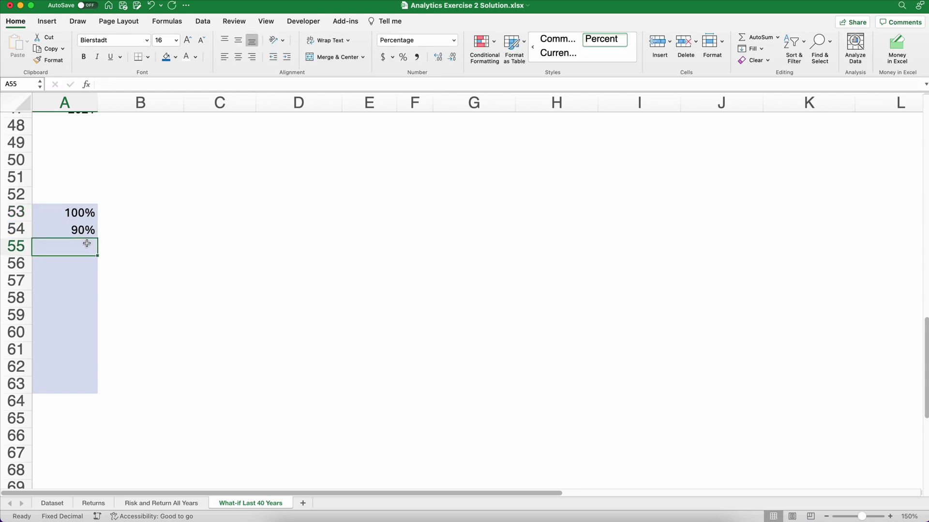
pyautogui.moveTo(72, 212); pyautogui.dragTo(87, 386)
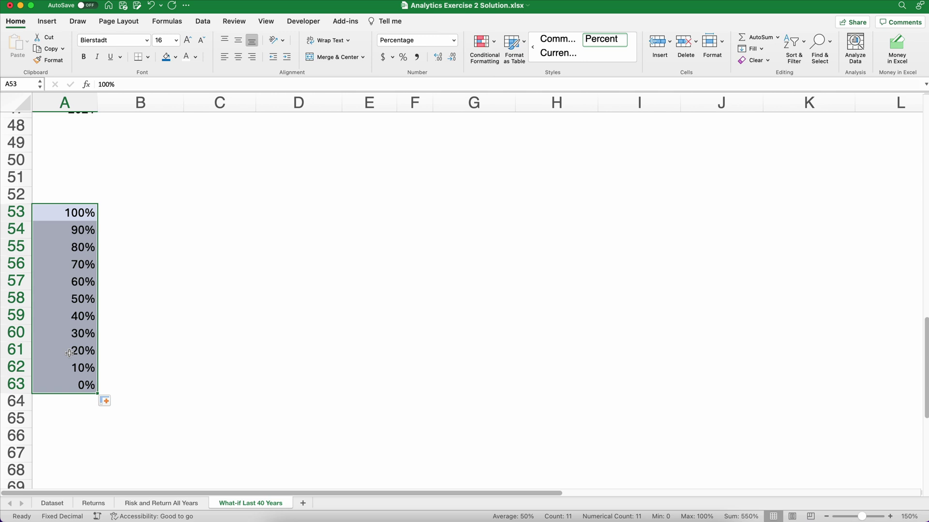
# - Remove the existing data validation from the stock allocation cell B5
pyautogui.scroll(10, 192, 375)
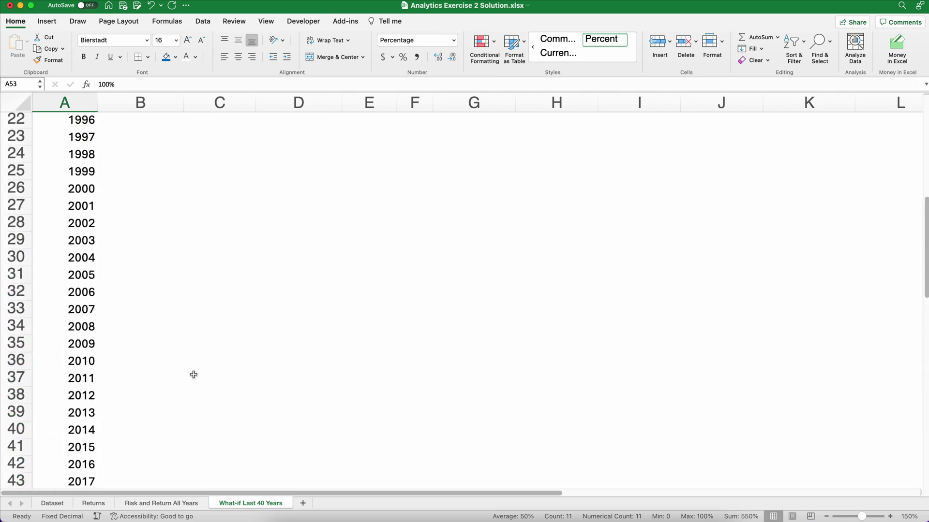
pyautogui.scroll(3, 193, 377)
pyautogui.click(134, 190)
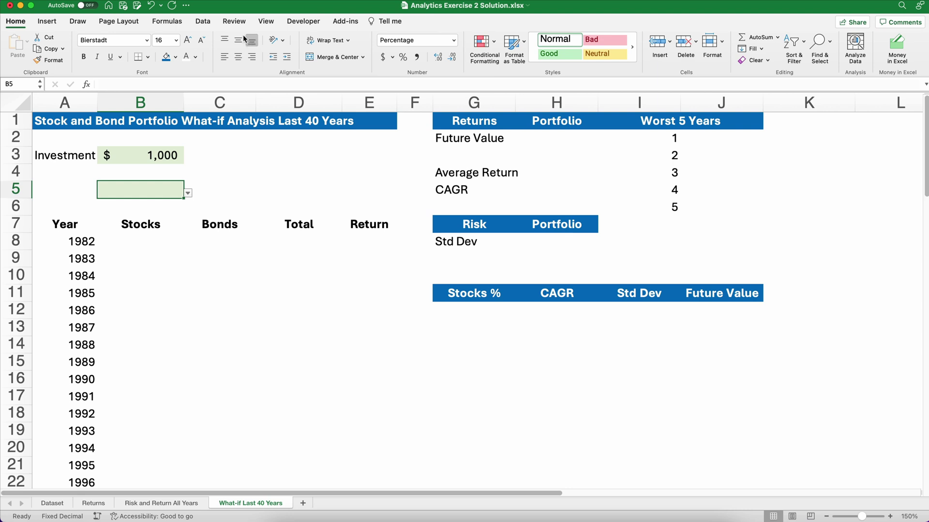
pyautogui.click(203, 23)
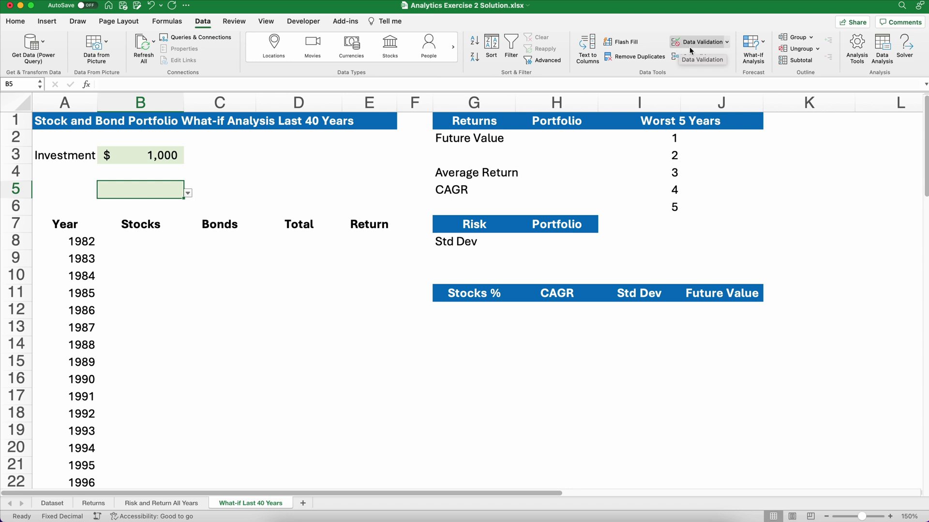
pyautogui.click(726, 43)
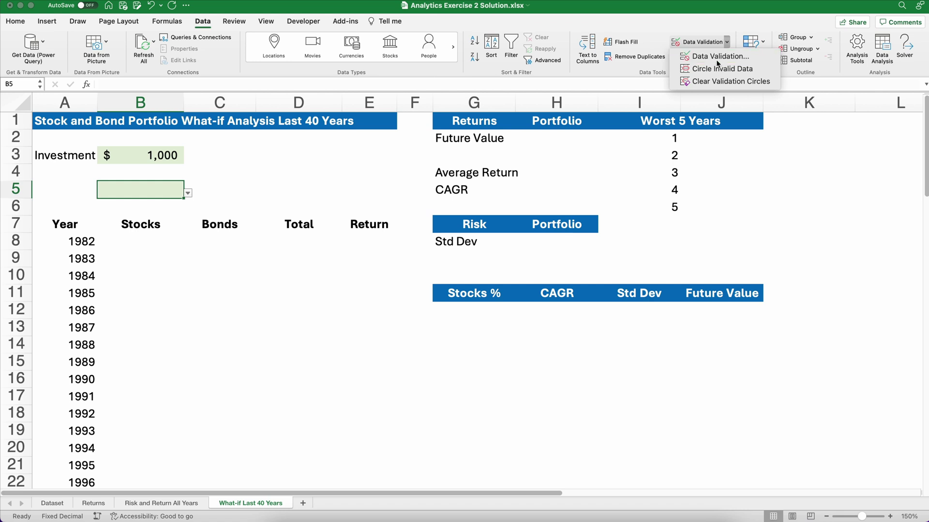
pyautogui.click(716, 58)
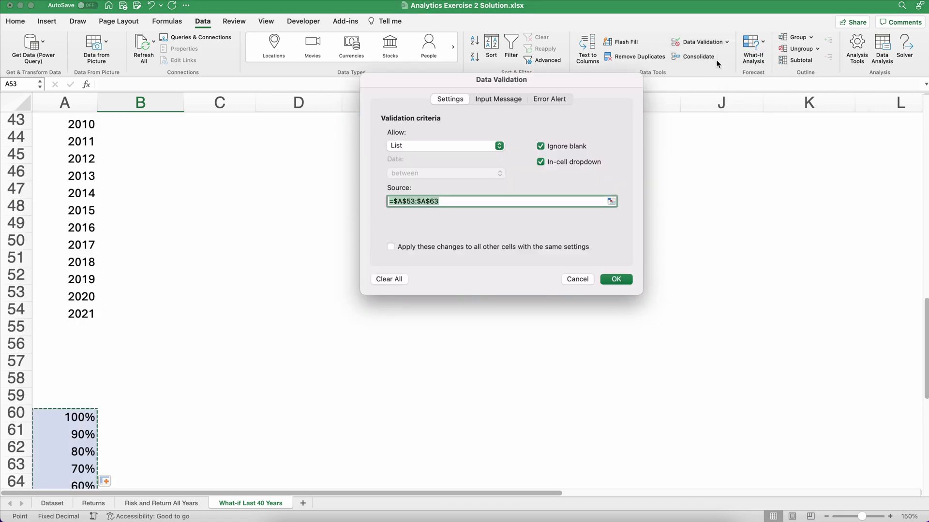
pyautogui.click(390, 279)
pyautogui.click(616, 281)
pyautogui.scroll(12, 253, 292)
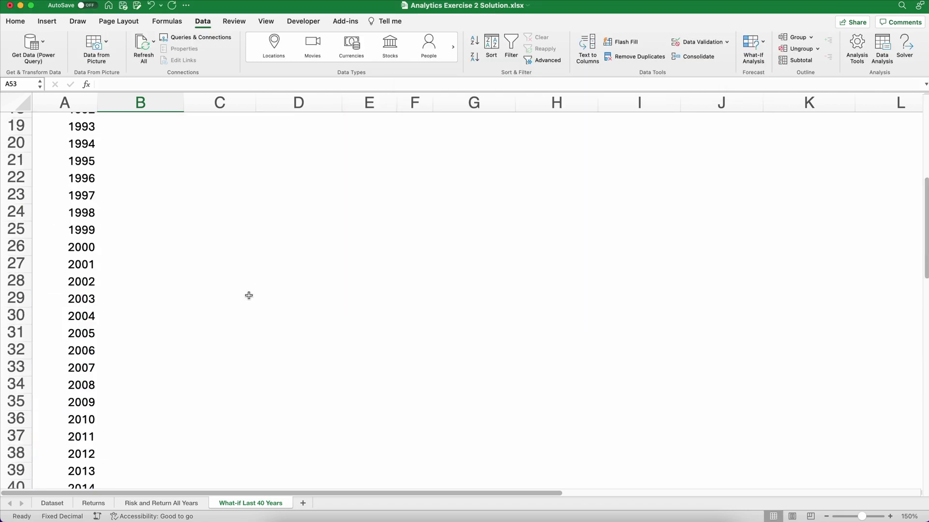
pyautogui.scroll(2, 201, 308)
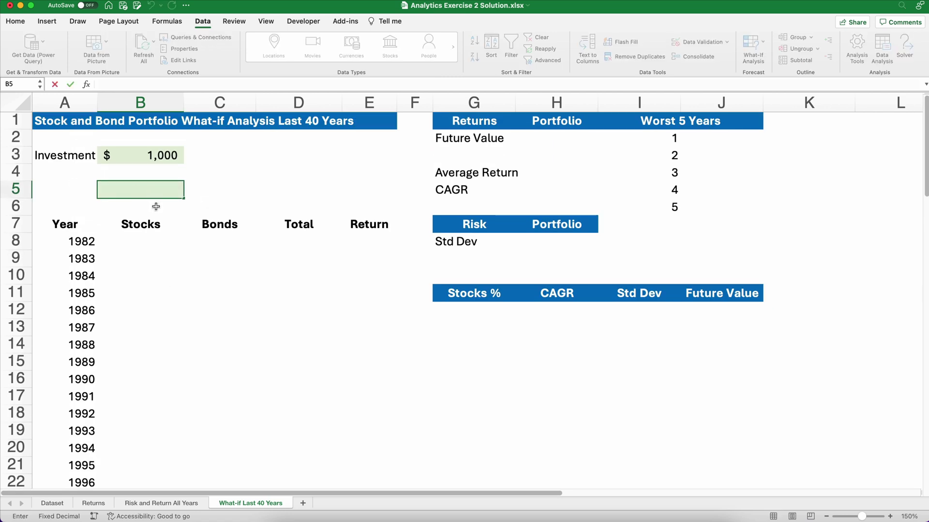
pyautogui.click(137, 205)
pyautogui.click(159, 194)
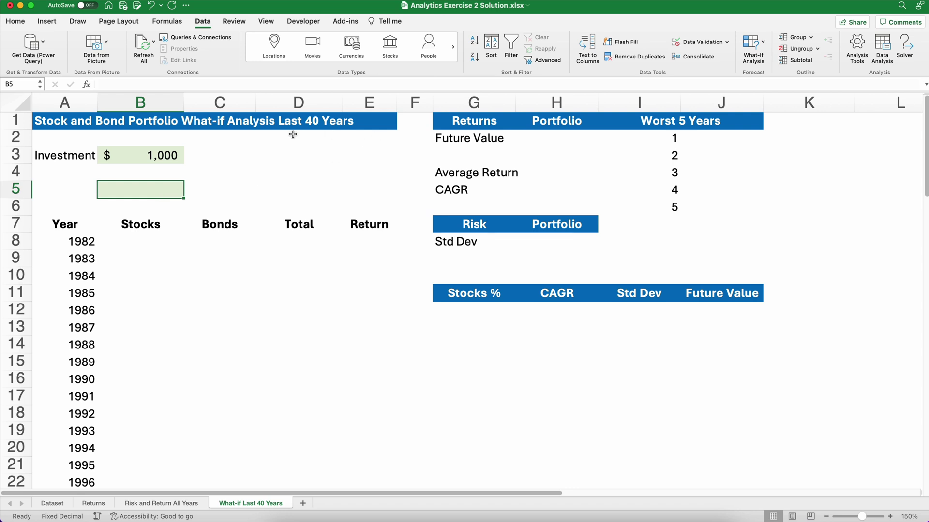
# - Add List data validation to B5 with the source =$A$53:$A$63 and an in-cell dropdown
pyautogui.click(726, 42)
pyautogui.click(722, 57)
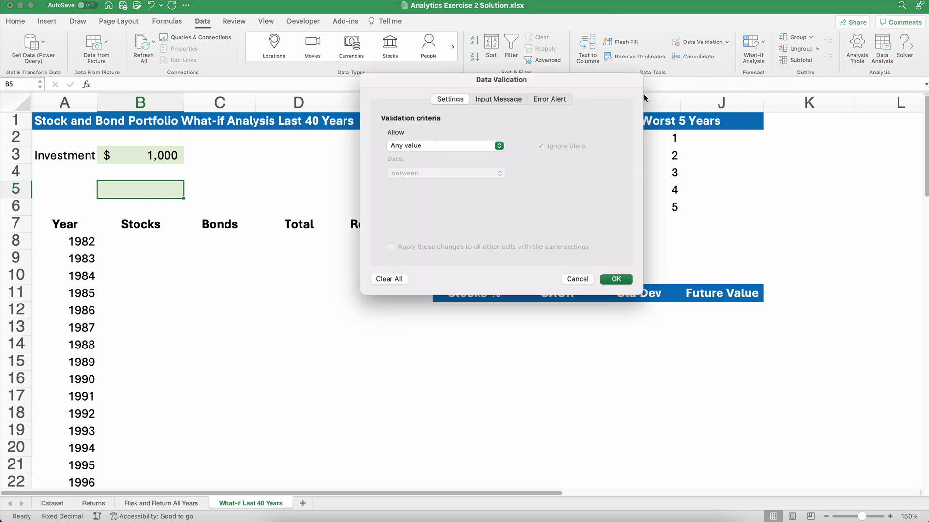
pyautogui.click(469, 144)
pyautogui.click(422, 182)
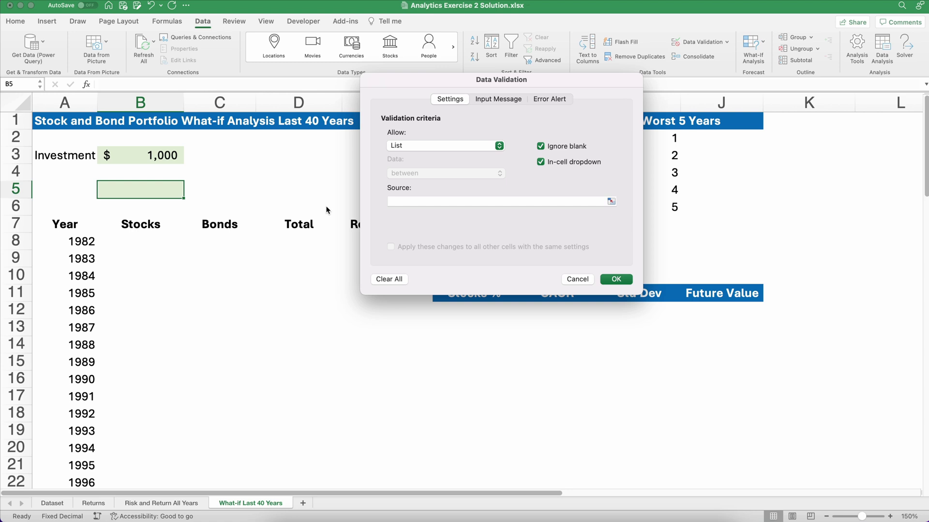
pyautogui.click(399, 204)
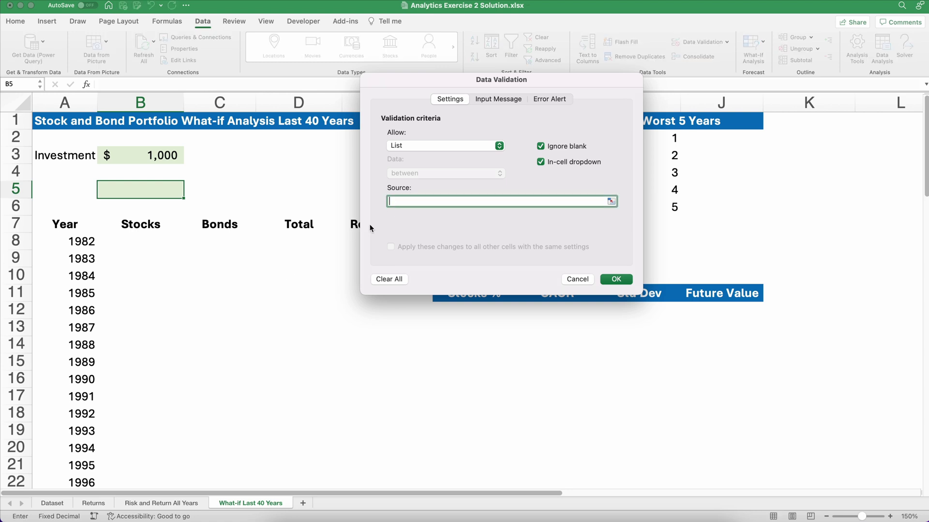
pyautogui.scroll(-9, 103, 331)
pyautogui.scroll(-6, 103, 331)
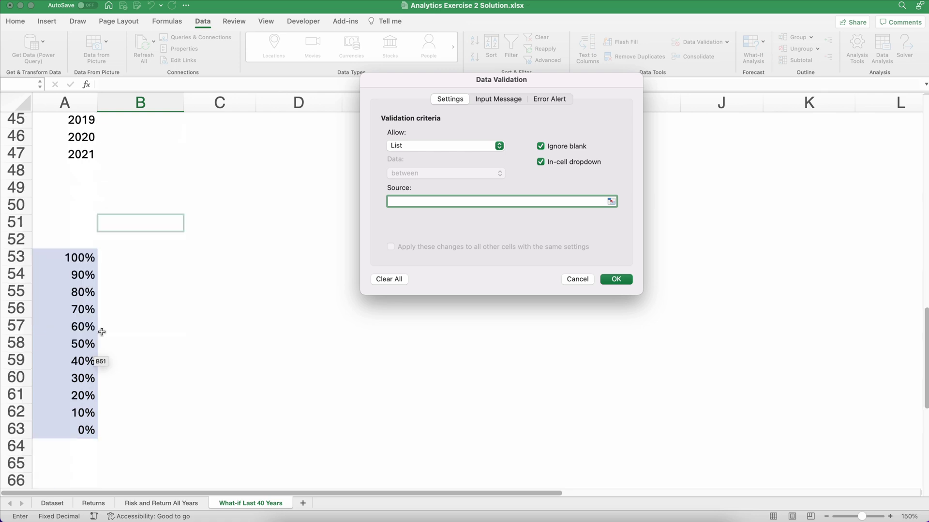
pyautogui.click(43, 257)
pyautogui.moveTo(56, 300); pyautogui.dragTo(59, 426)
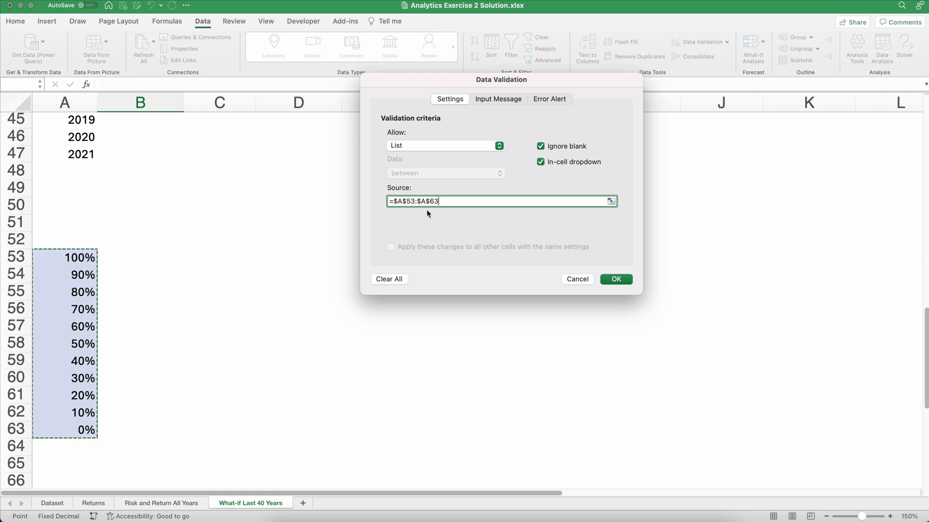
pyautogui.click(609, 279)
# - Choose 100% as the stock allocation in B5 from its list
pyautogui.scroll(15, 267, 259)
pyautogui.scroll(3, 242, 256)
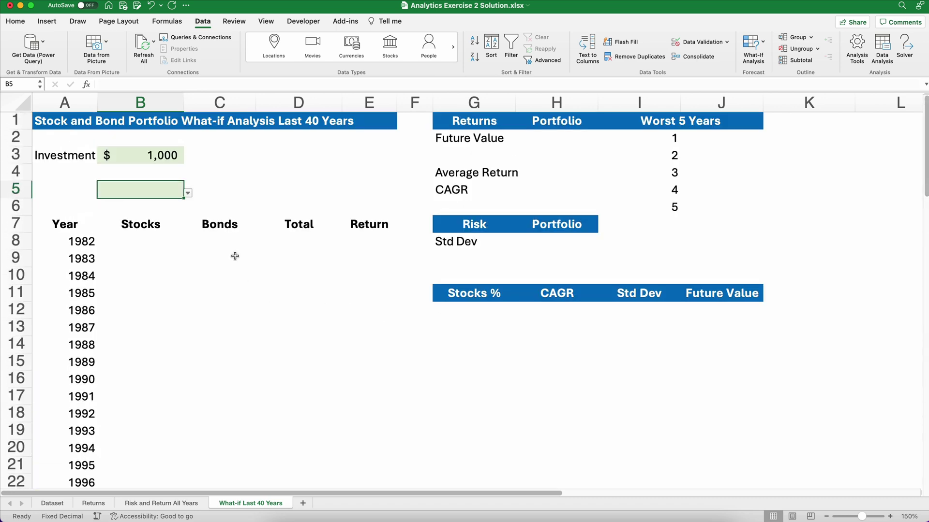
pyautogui.click(187, 193)
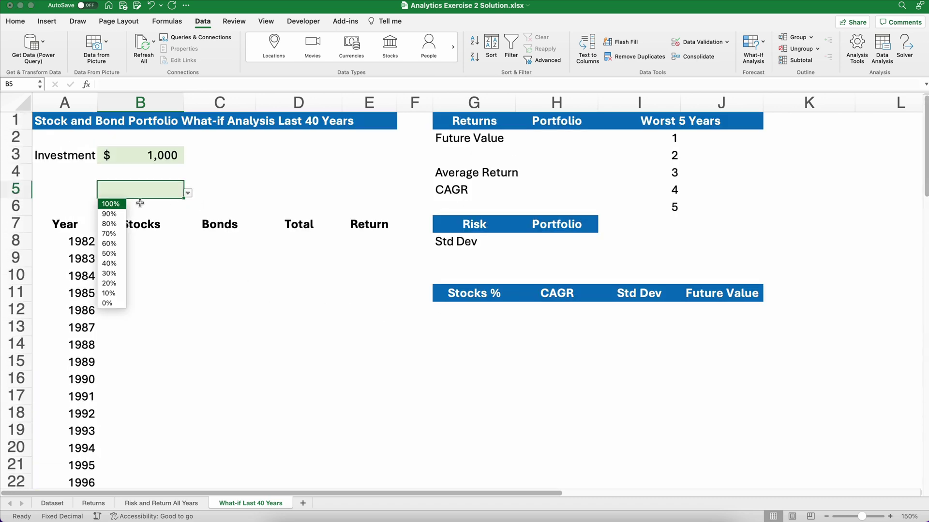
pyautogui.click(123, 203)
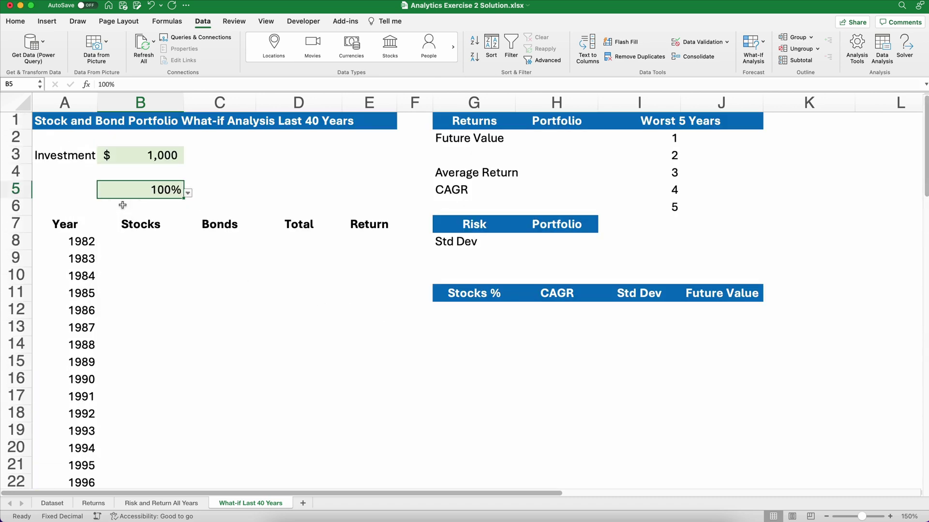
# - Try the stock allocations 50%, 0% and 80% in B5 from its list
pyautogui.click(188, 194)
pyautogui.click(116, 256)
pyautogui.click(188, 193)
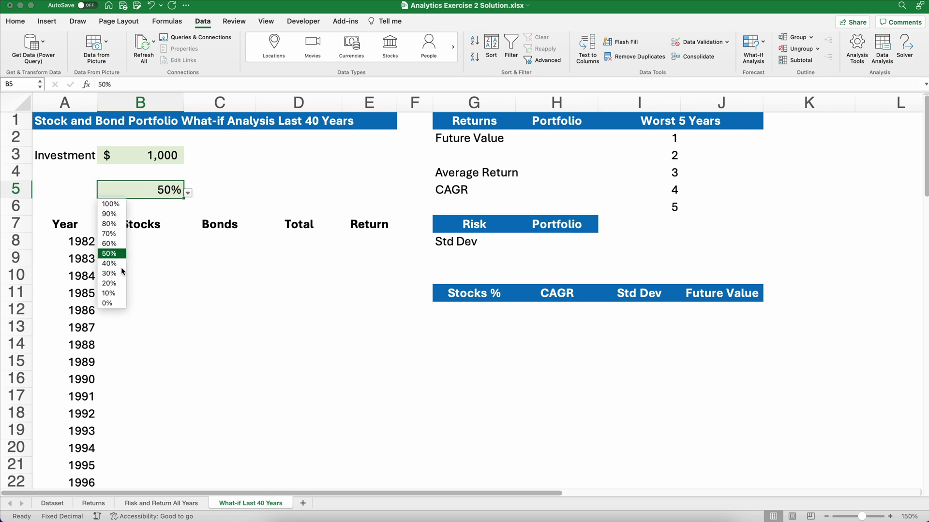
pyautogui.click(111, 303)
pyautogui.click(188, 194)
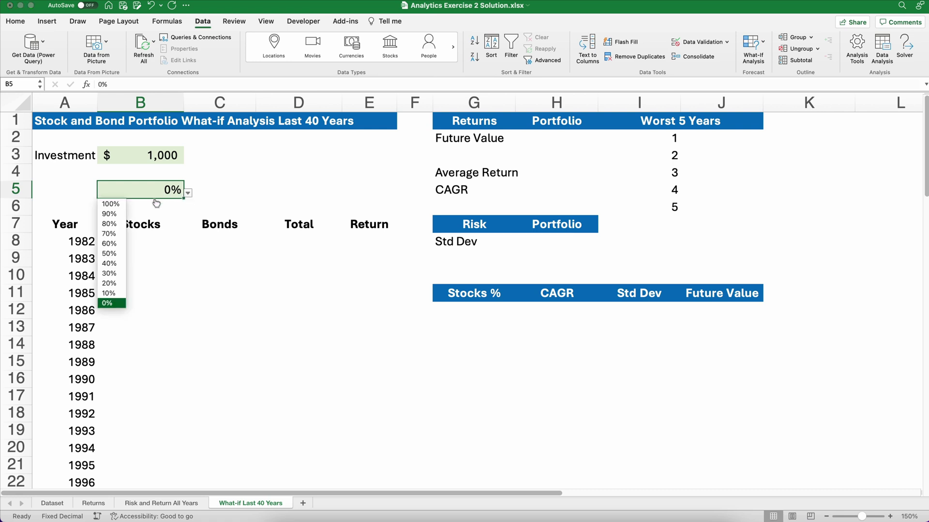
pyautogui.click(115, 224)
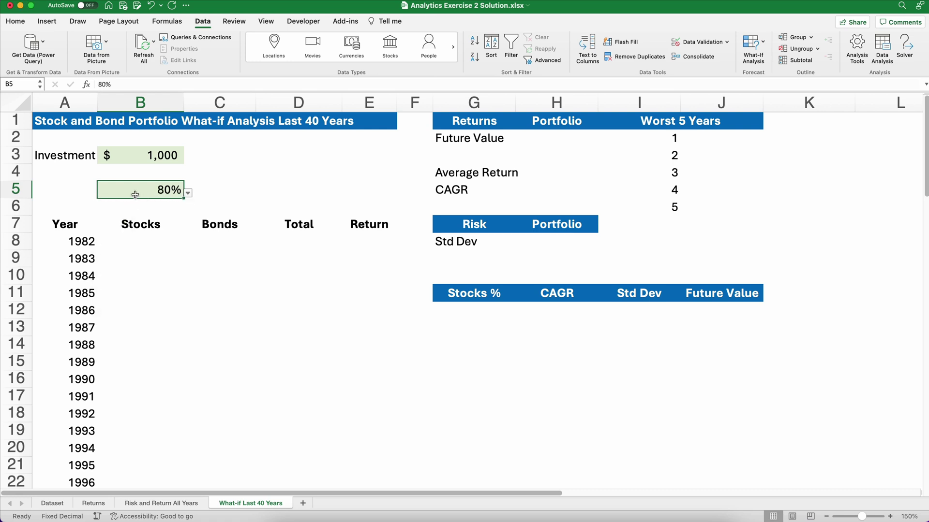
# - Try to enter the unlisted value 44% in B5 to test the data validation, and cancel the entry
pyautogui.write('44')
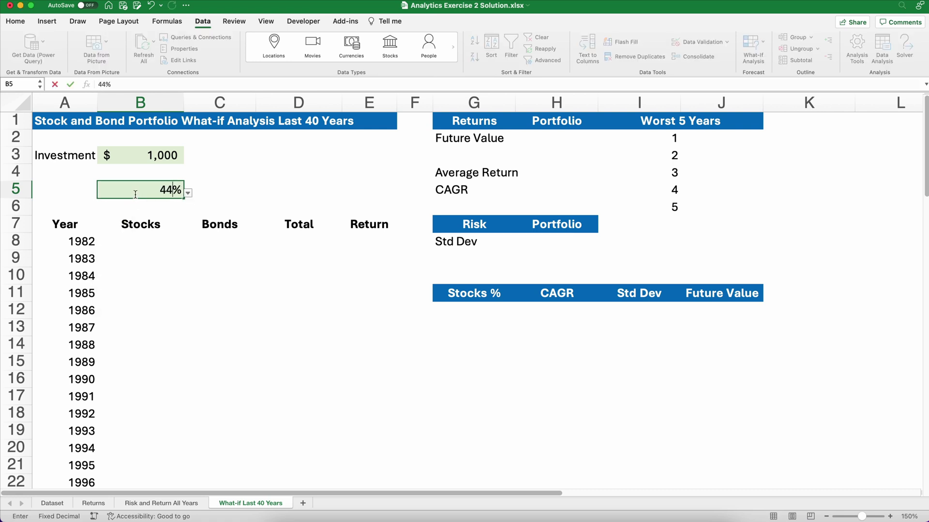
pyautogui.press('Return')
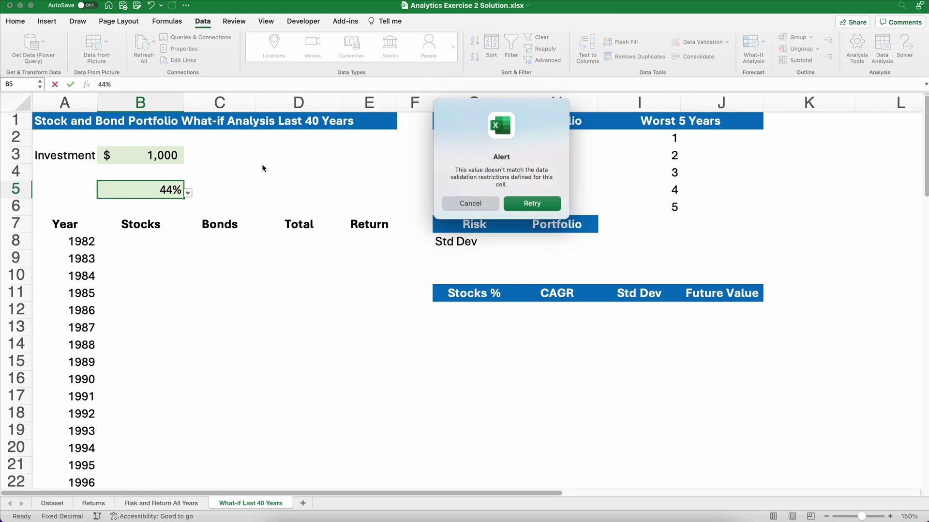
pyautogui.click(490, 204)
# - Choose 50% as the stock allocation in B5 from its list
pyautogui.click(134, 282)
pyautogui.click(173, 197)
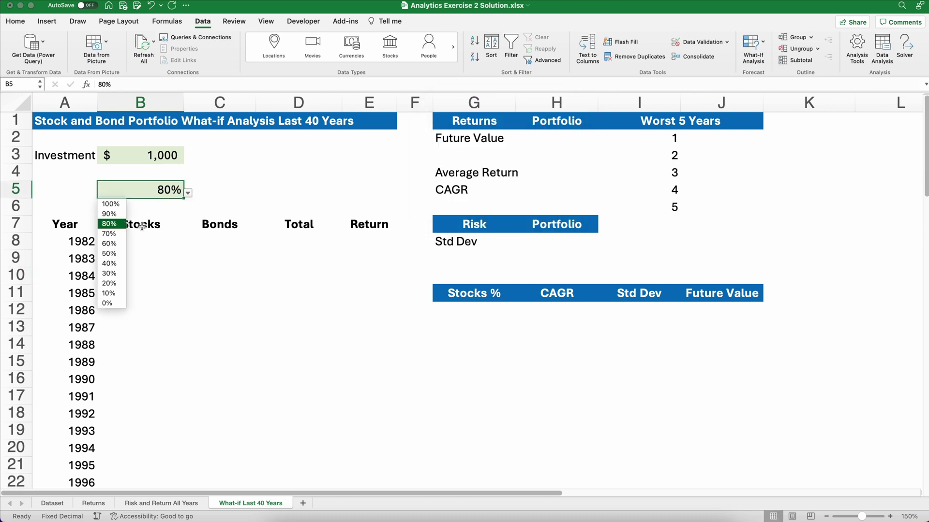
pyautogui.click(121, 254)
# - Calculate the bond allocation in C5 with the formula =1-B5
pyautogui.click(244, 191)
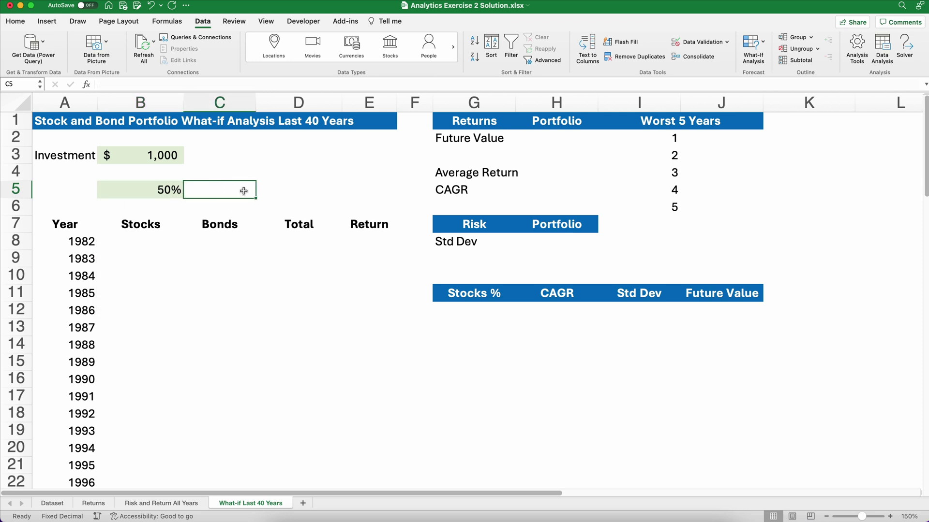
pyautogui.write('=')
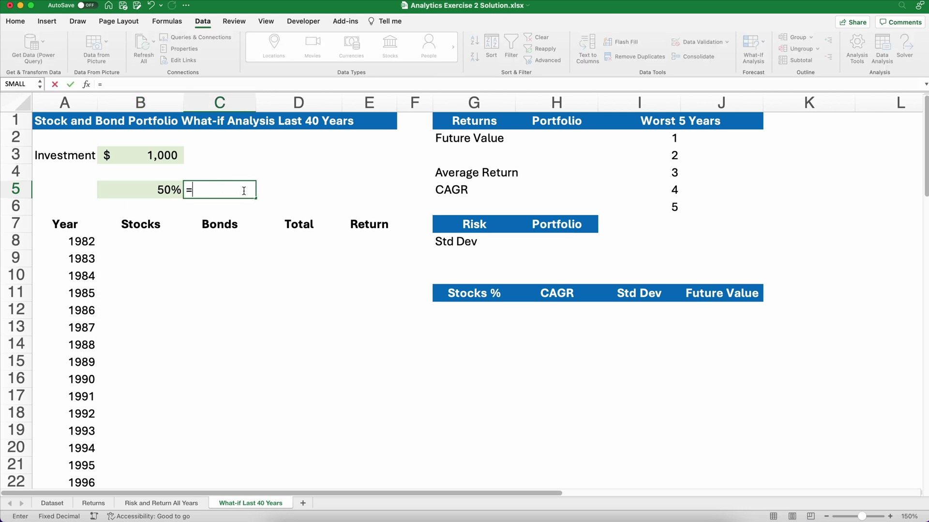
pyautogui.write('1-B5')
pyautogui.press('Return')
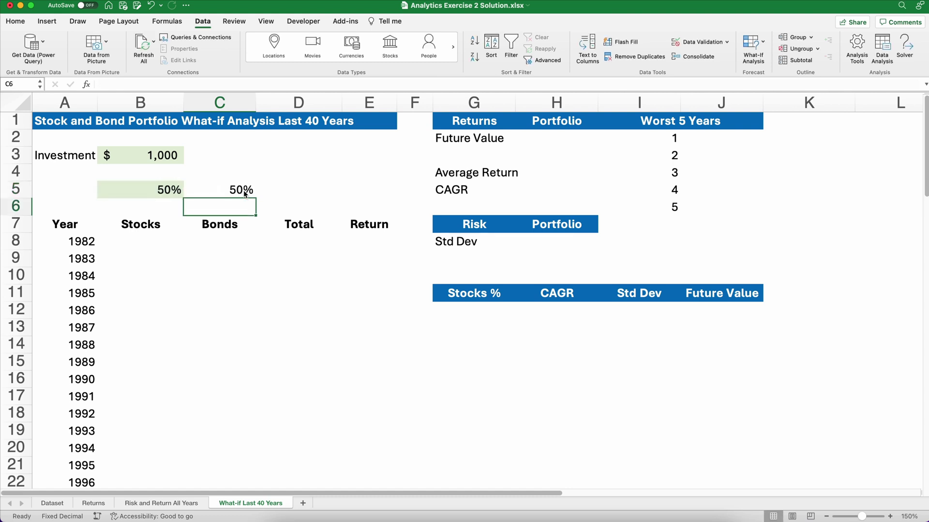
# - Total the stock and bond percentages in D5 with AutoSum, using =SUM(B5:C5)
pyautogui.moveTo(169, 193); pyautogui.dragTo(167, 224)
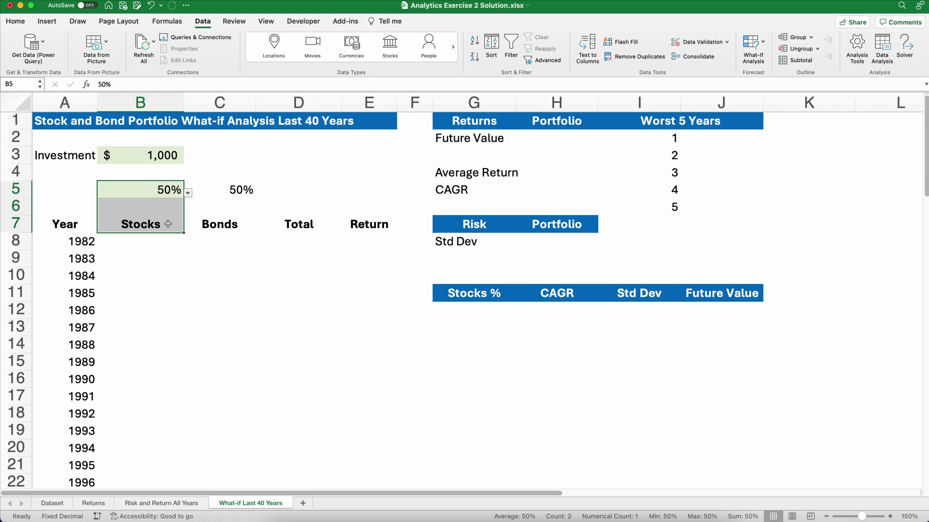
pyautogui.moveTo(216, 192); pyautogui.dragTo(216, 221)
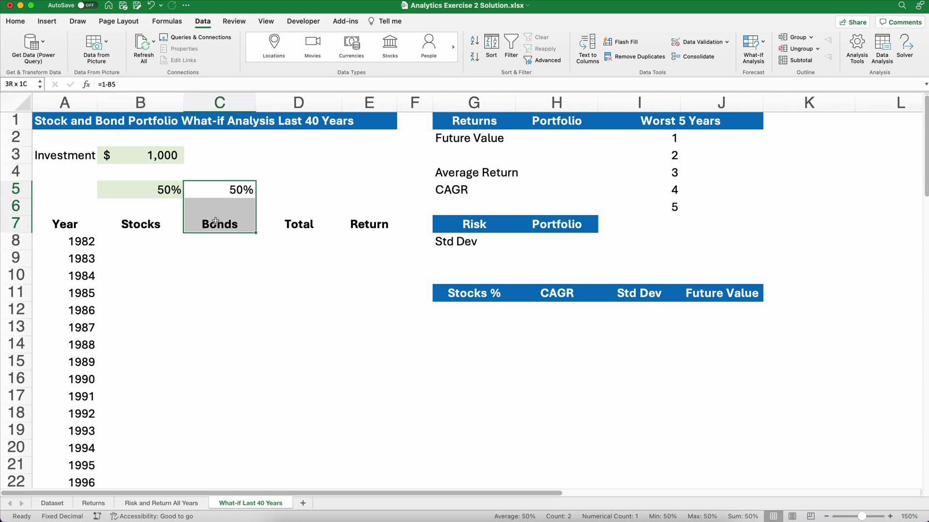
pyautogui.click(282, 190)
pyautogui.moveTo(155, 196); pyautogui.dragTo(283, 190)
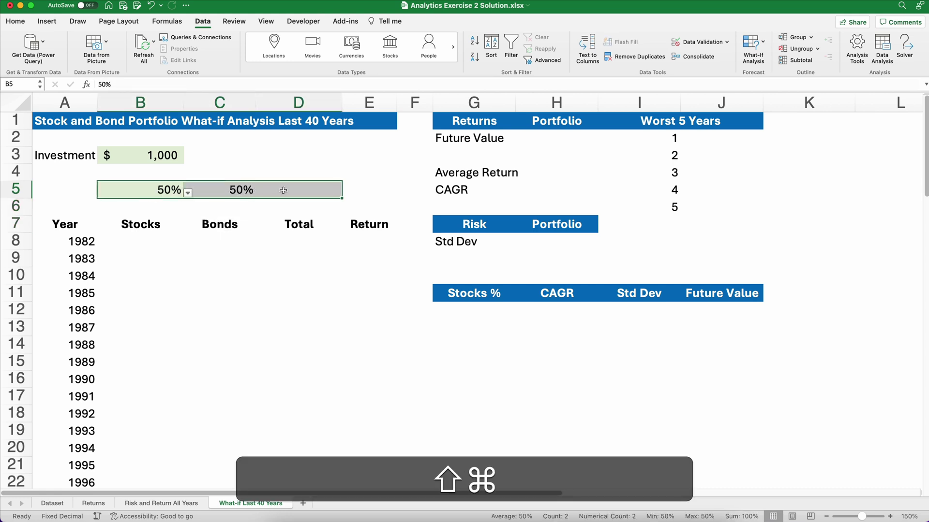
pyautogui.press('super+shift+t')
pyautogui.click(283, 189)
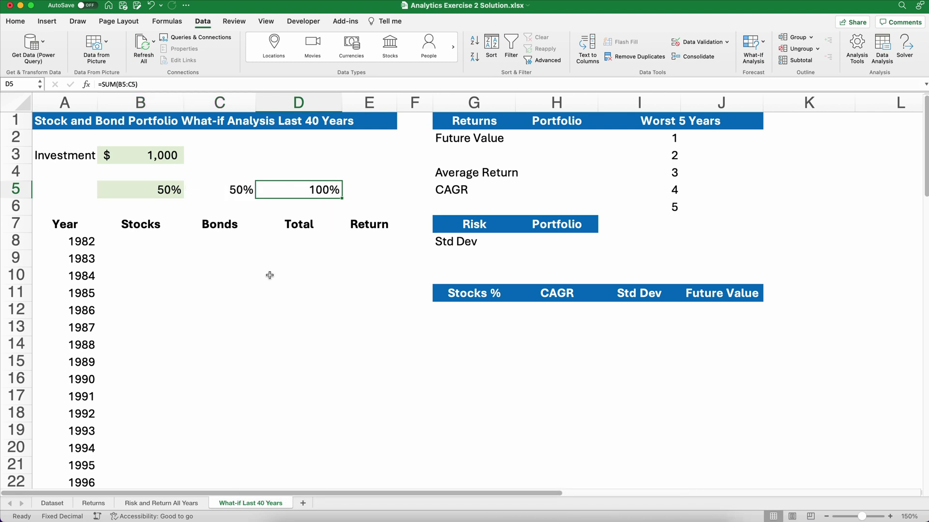
# - Calculate the dollar amount invested in stocks in B6 with =$B$3*B5, keeping the investment reference absolute
pyautogui.click(160, 213)
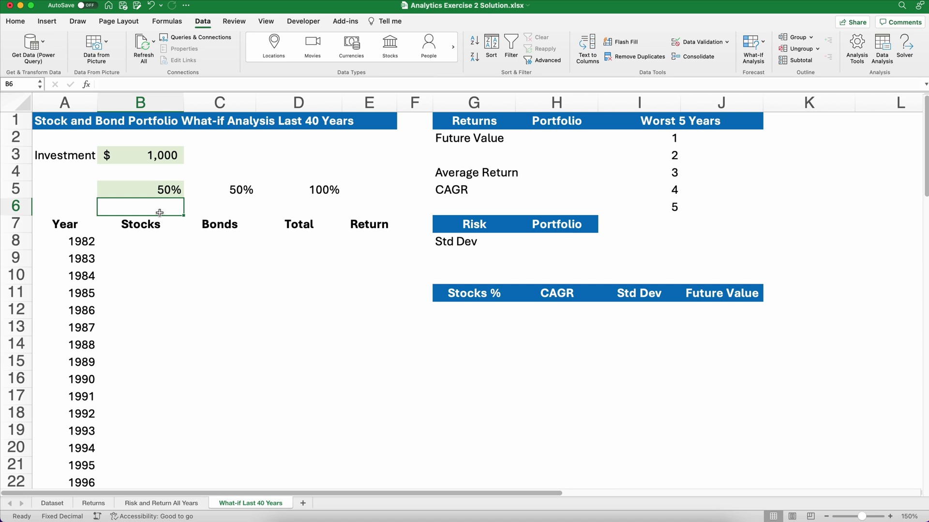
pyautogui.write('=')
pyautogui.press('Up')
pyautogui.press('Up')
pyautogui.press('Up')
pyautogui.press('Up')
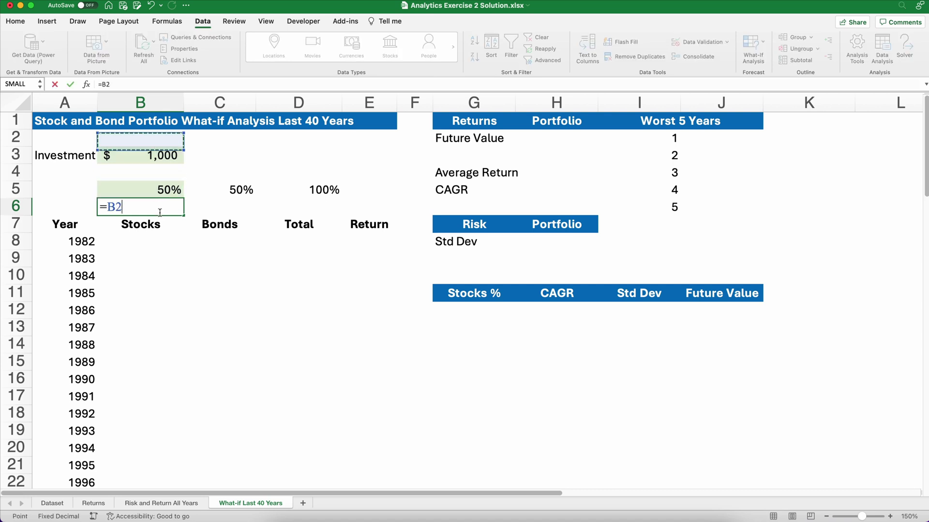
pyautogui.press('Down')
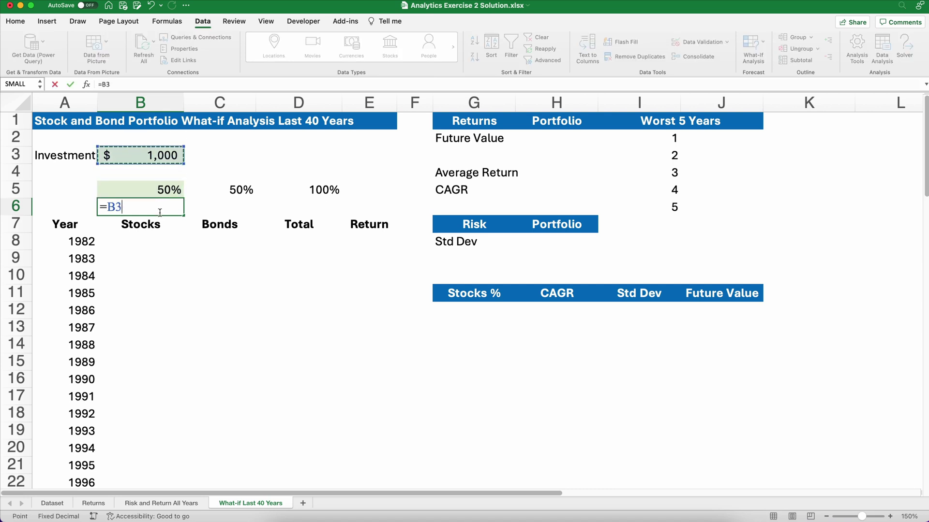
pyautogui.press('F4')
pyautogui.write('*')
pyautogui.click(163, 195)
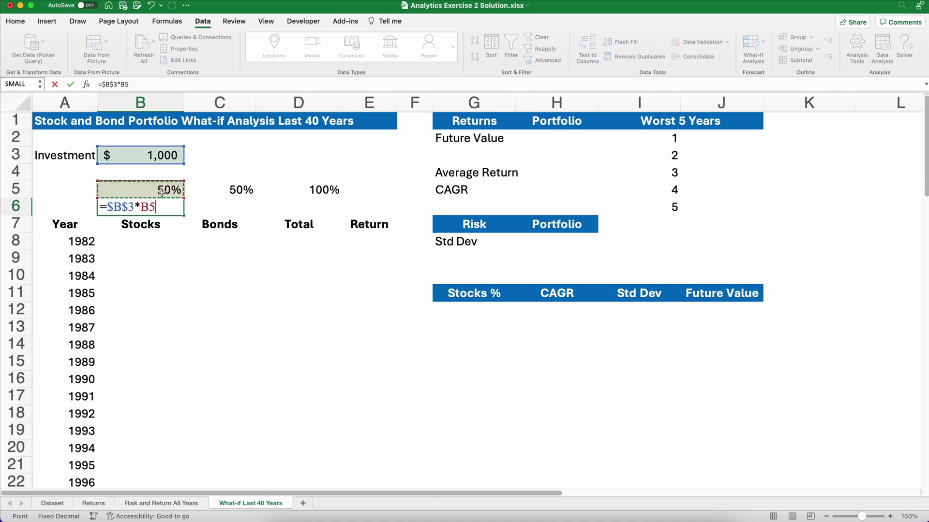
pyautogui.press('Return')
# - Copy the B6 formula across to C6 for the bond amount and check its cell references
pyautogui.press('Up')
pyautogui.press('Right')
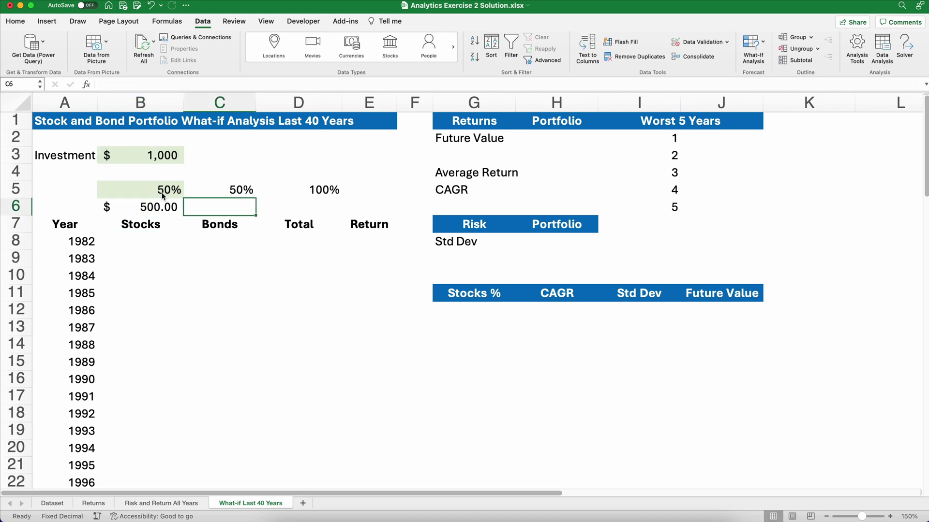
pyautogui.write('=')
pyautogui.press('Escape')
pyautogui.click(153, 207)
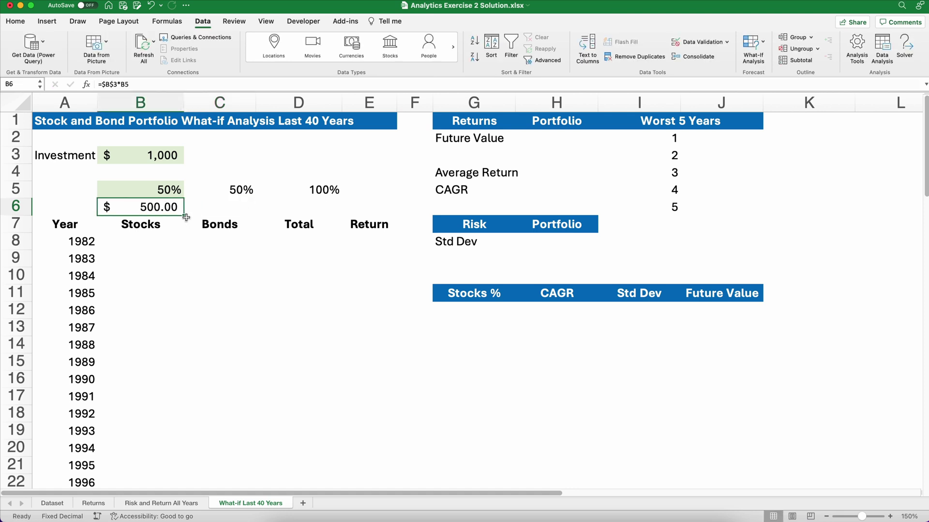
pyautogui.moveTo(185, 216); pyautogui.dragTo(248, 217)
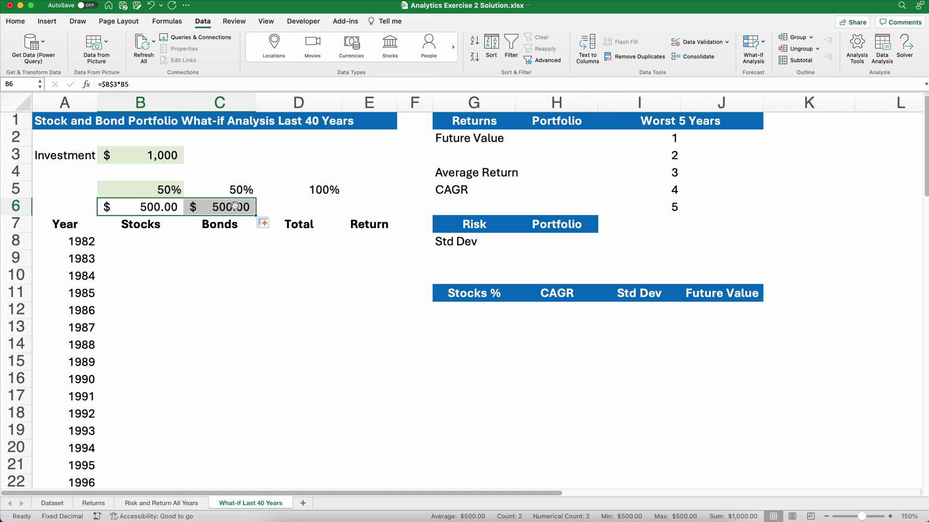
pyautogui.click(236, 205)
pyautogui.click(111, 85)
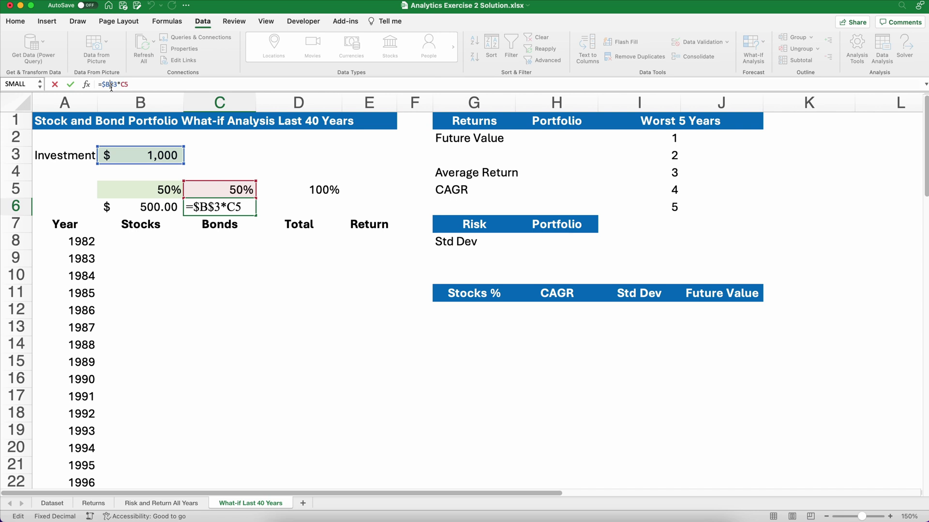
pyautogui.press('Escape')
# - Choose 70% as the stock allocation in B5 from its list
pyautogui.click(172, 188)
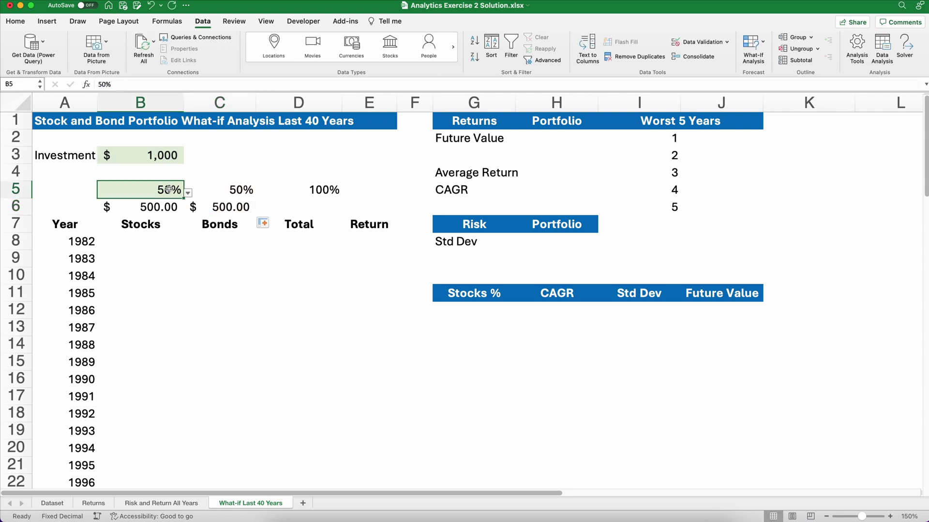
pyautogui.click(188, 193)
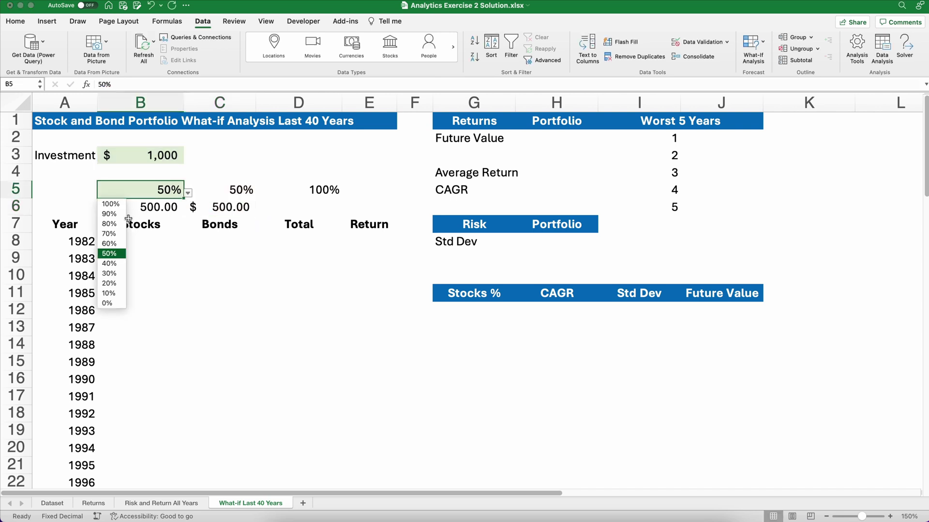
pyautogui.click(117, 235)
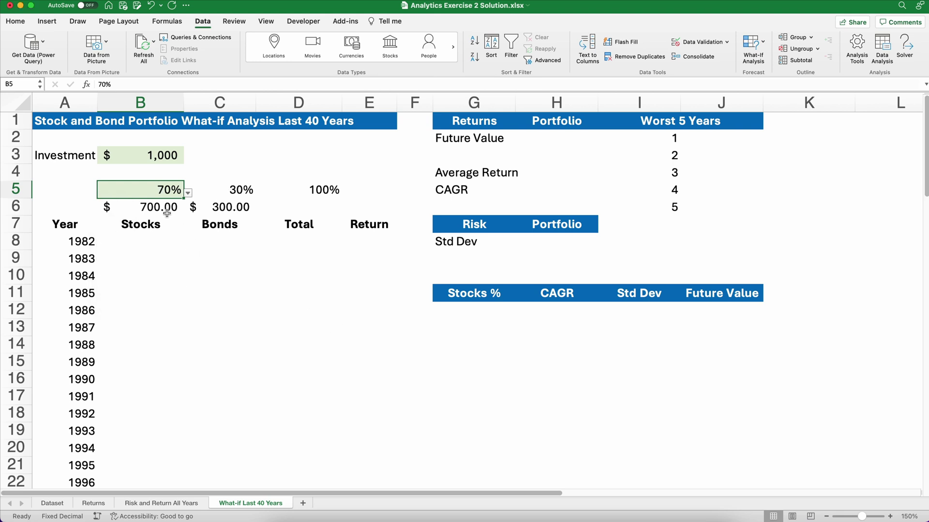
# - Try totalling the stock and bond amounts in D6 with =B6+C6, and clear the cell
pyautogui.click(326, 207)
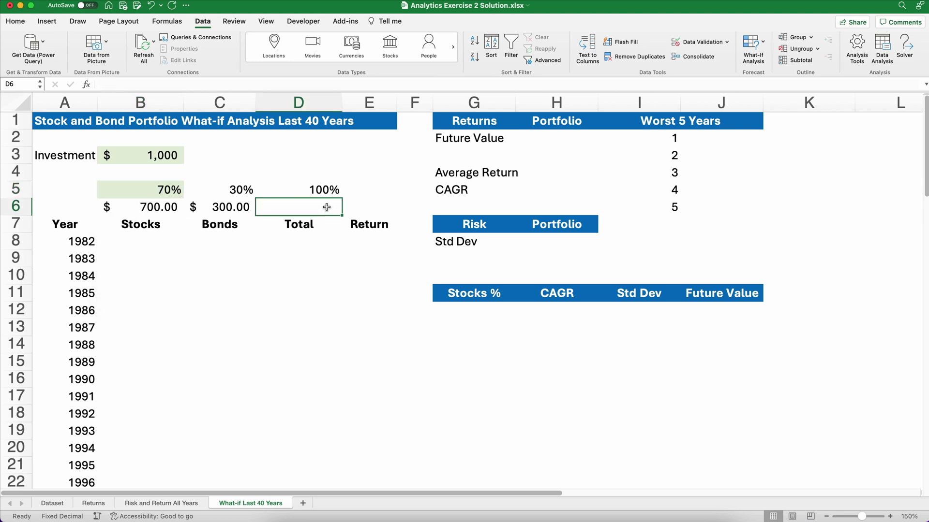
pyautogui.write('=')
pyautogui.press('Left')
pyautogui.press('Left')
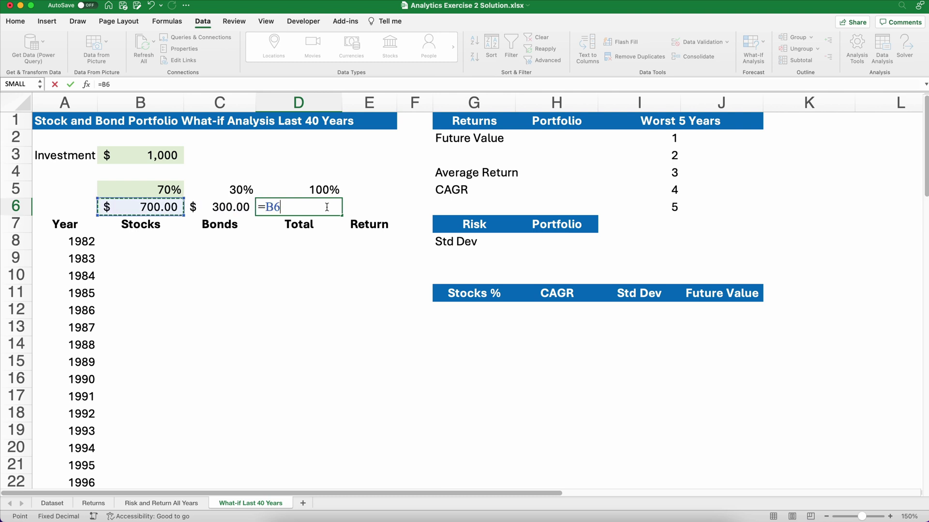
pyautogui.write('+')
pyautogui.press('Left')
pyautogui.press('Return')
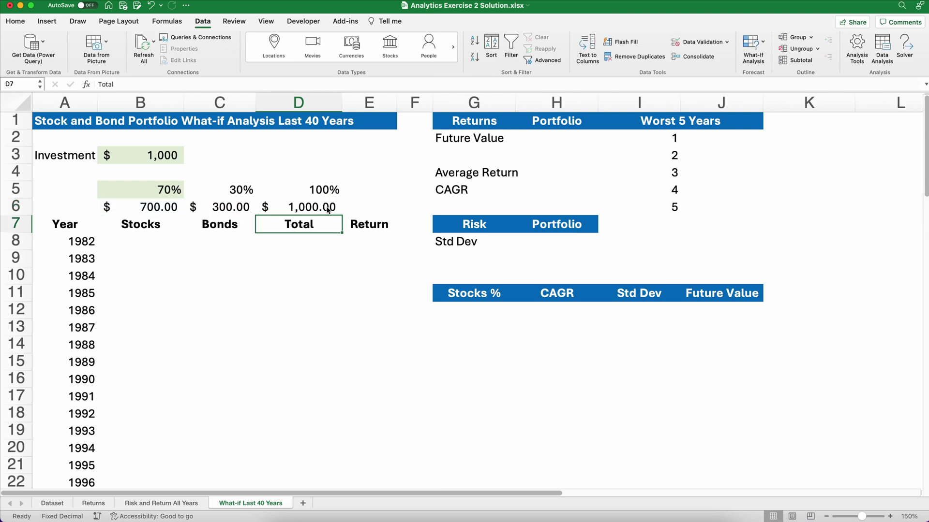
pyautogui.click(327, 209)
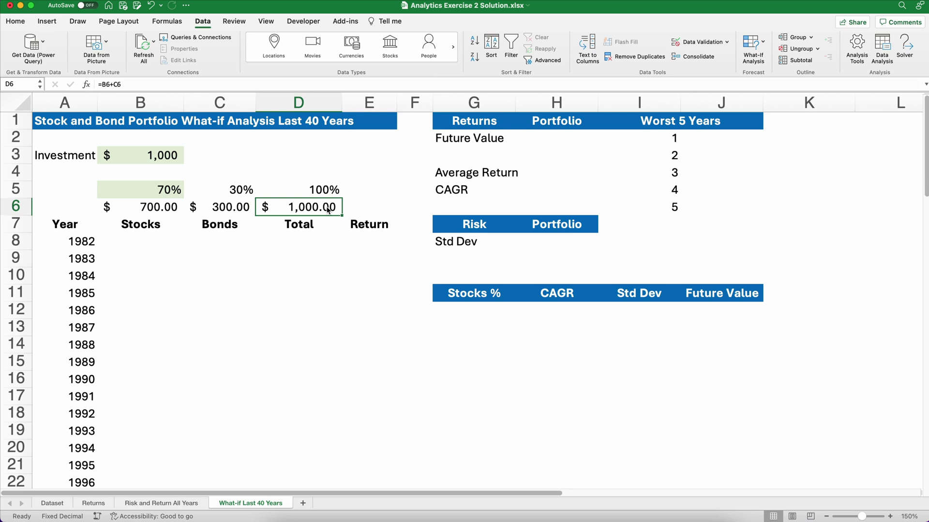
pyautogui.press('Delete')
# - Total the stock and bond dollar amounts in D6 with AutoSum, using =SUM(B6:C6)
pyautogui.moveTo(151, 207); pyautogui.dragTo(269, 213)
pyautogui.click(15, 20)
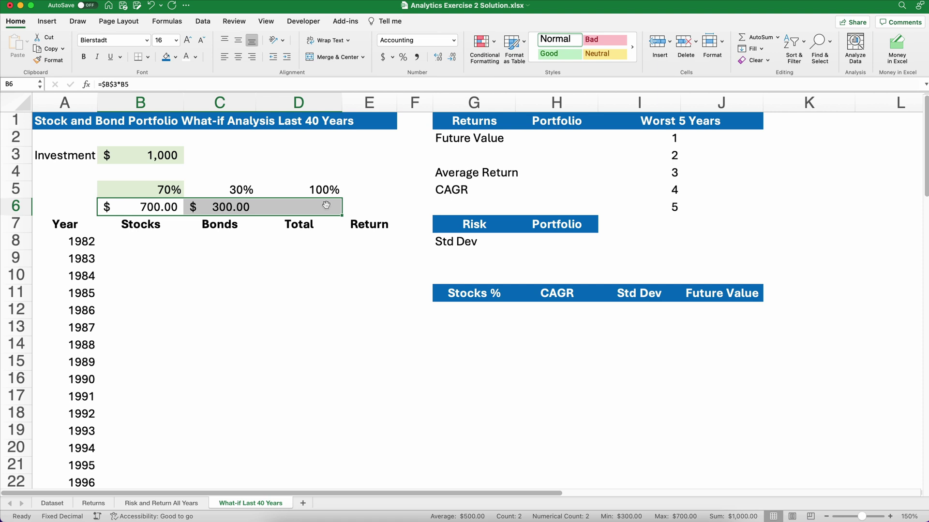
pyautogui.press('super+shift+t')
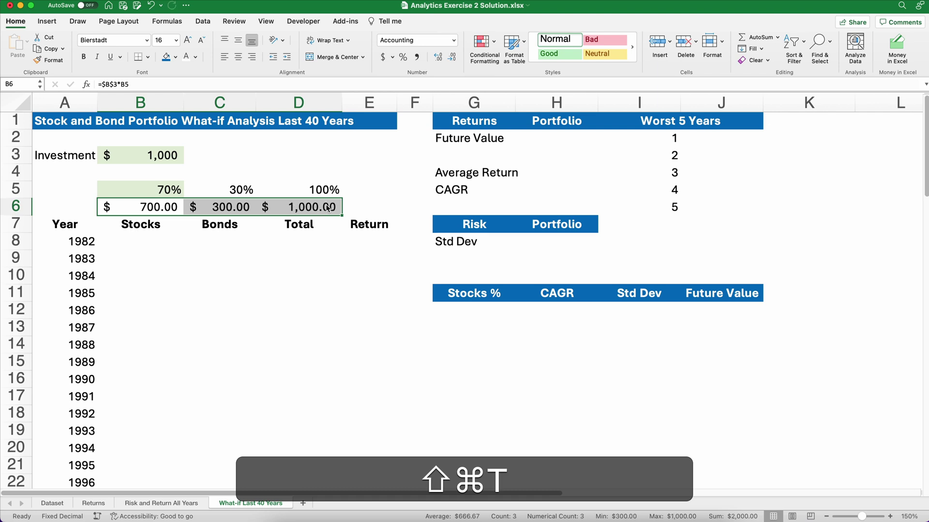
pyautogui.press('Tab')
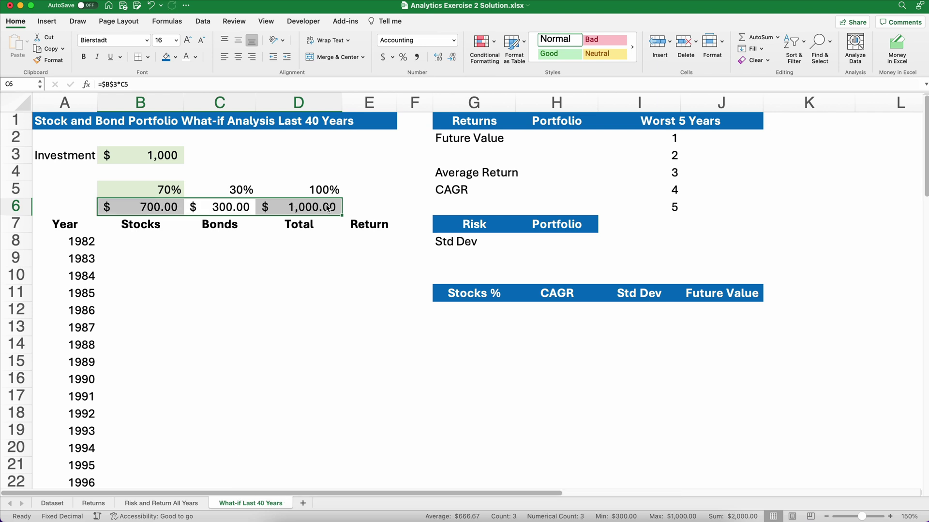
pyautogui.click(327, 208)
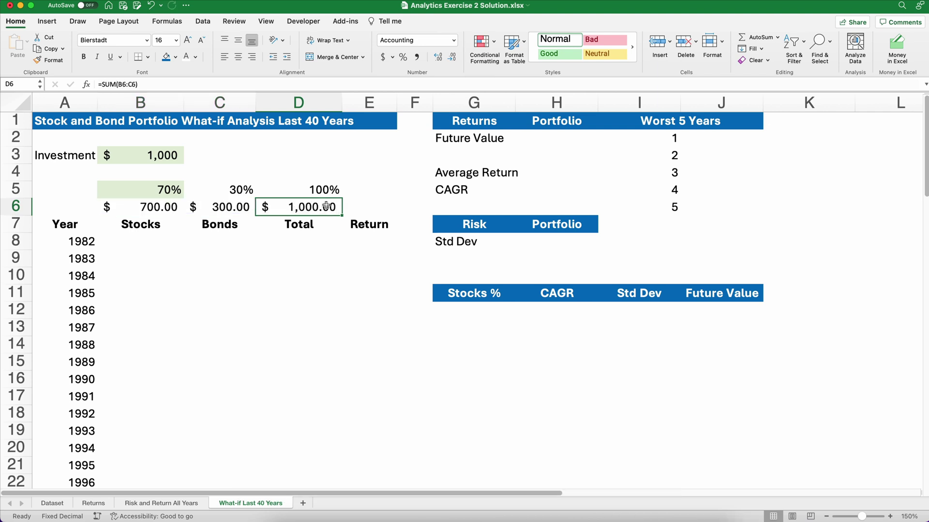
# - Format the amounts in B6:D6 to show no decimal places
pyautogui.moveTo(145, 208); pyautogui.dragTo(334, 207)
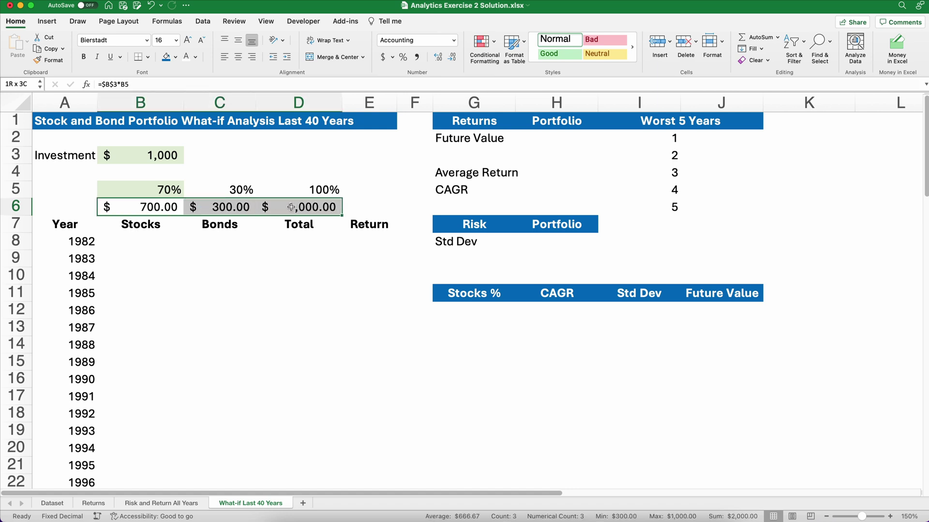
pyautogui.click(454, 60)
pyautogui.click(453, 60)
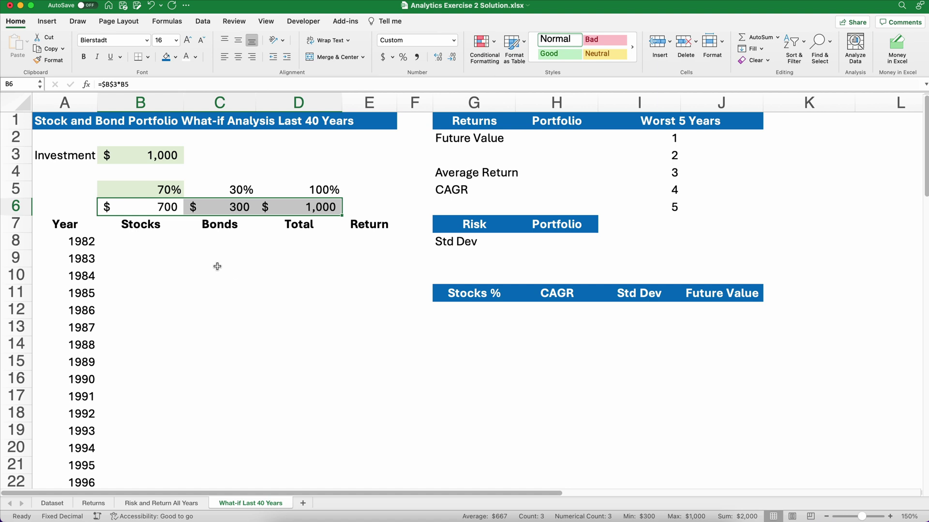
pyautogui.click(145, 243)
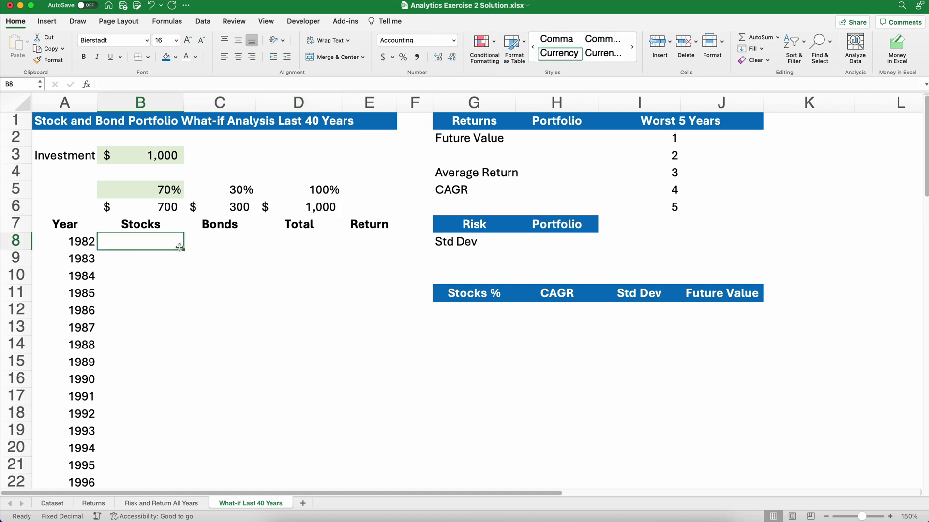
# - Switch the stock allocation in B5 to 100% and then to 50% using its list
pyautogui.moveTo(145, 207); pyautogui.dragTo(315, 207)
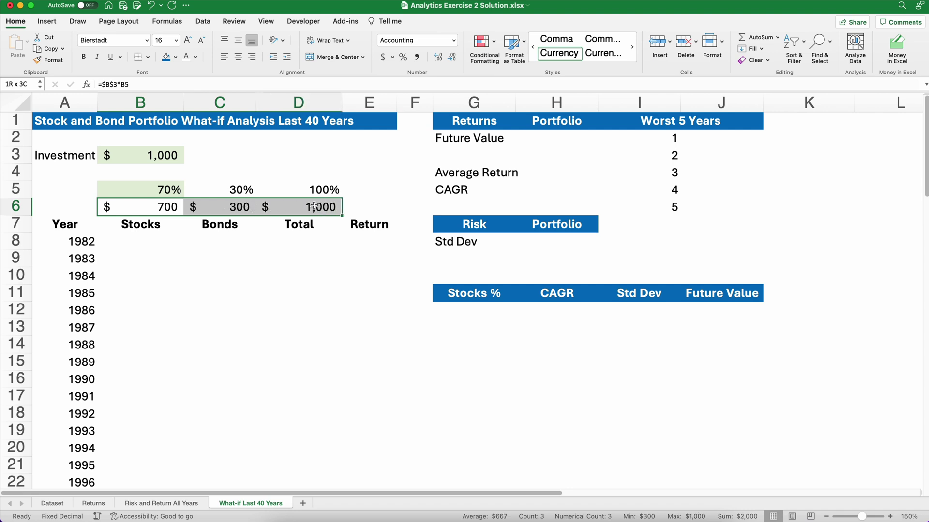
pyautogui.click(167, 189)
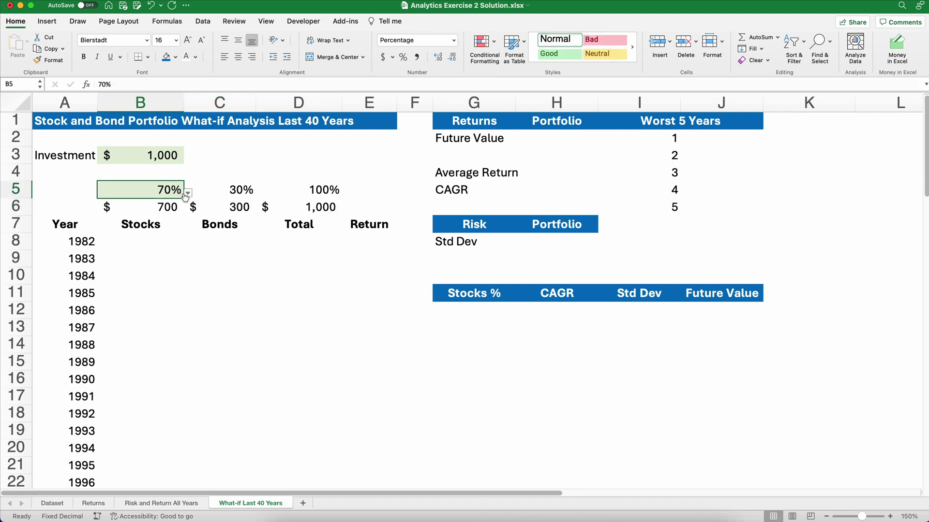
pyautogui.click(186, 193)
pyautogui.click(123, 205)
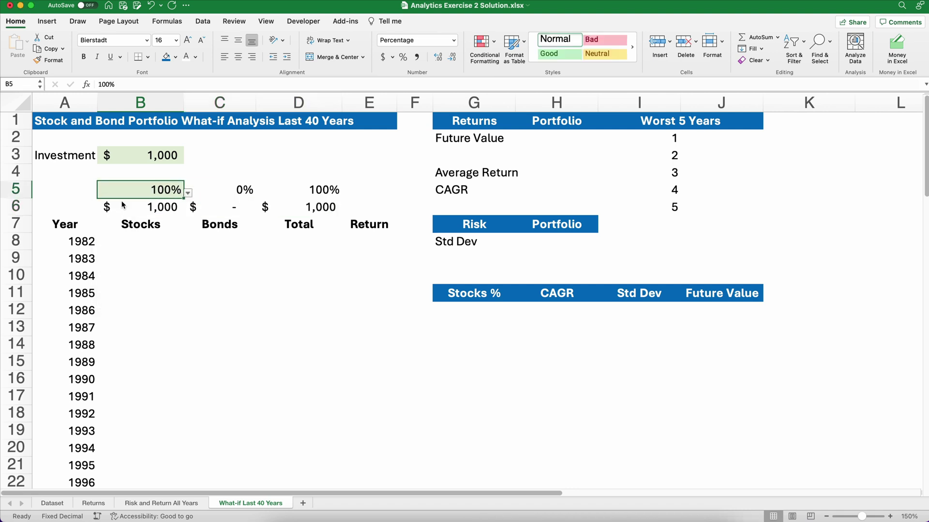
pyautogui.click(188, 193)
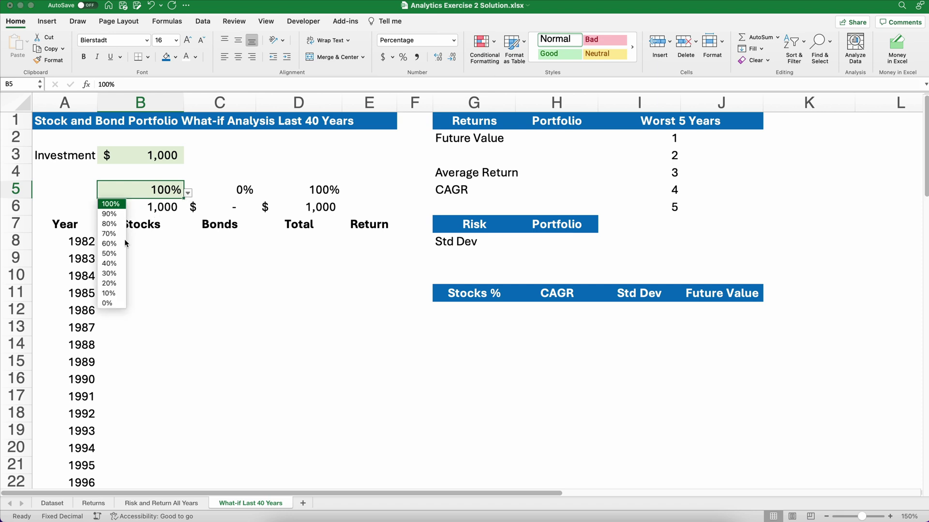
pyautogui.click(121, 254)
pyautogui.click(141, 242)
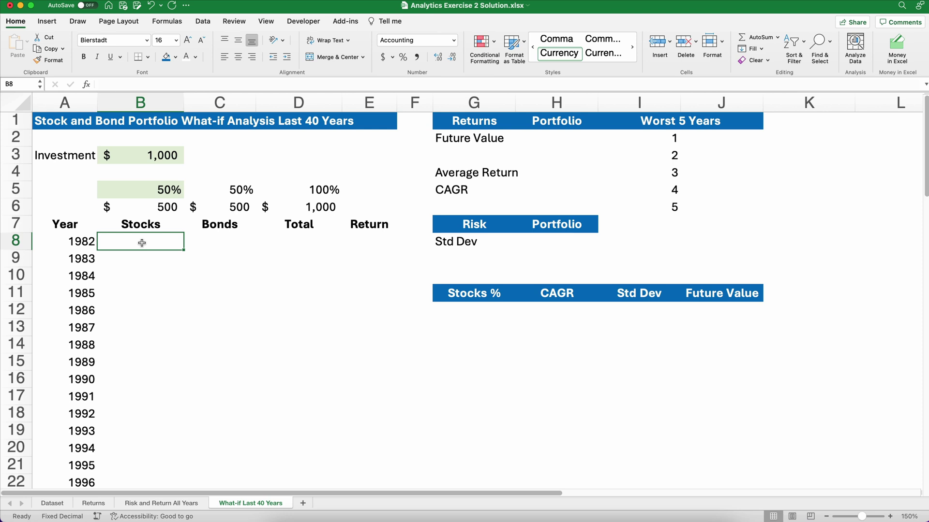
pyautogui.write('=')
pyautogui.press('Up')
pyautogui.press('Up')
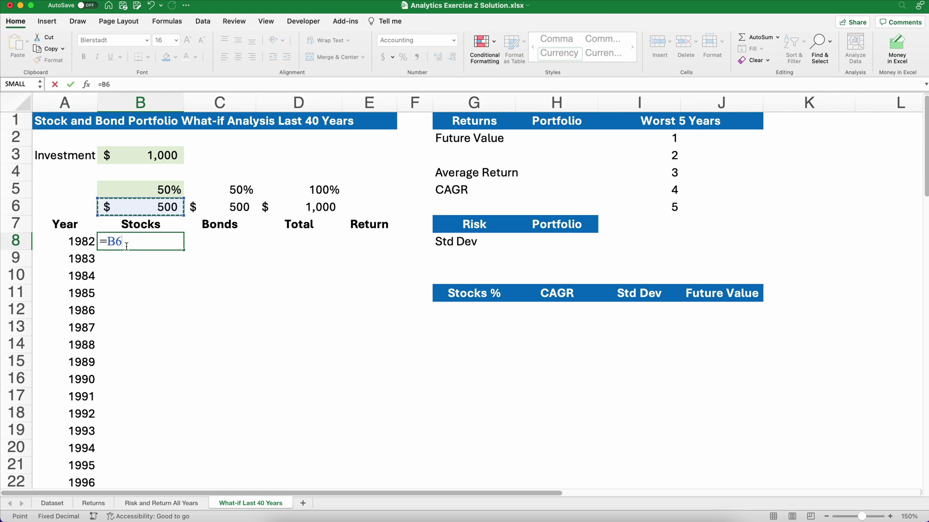
pyautogui.write('*')
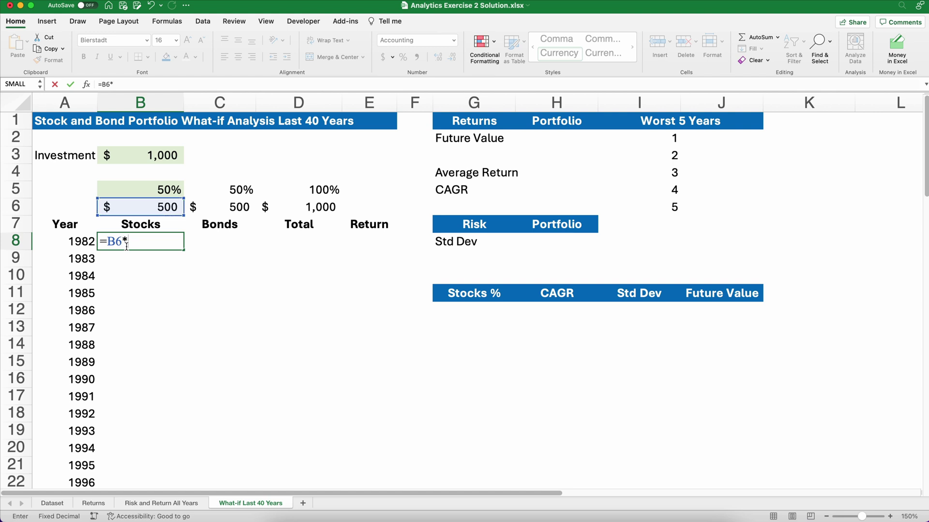
pyautogui.write('(1+')
pyautogui.click(94, 504)
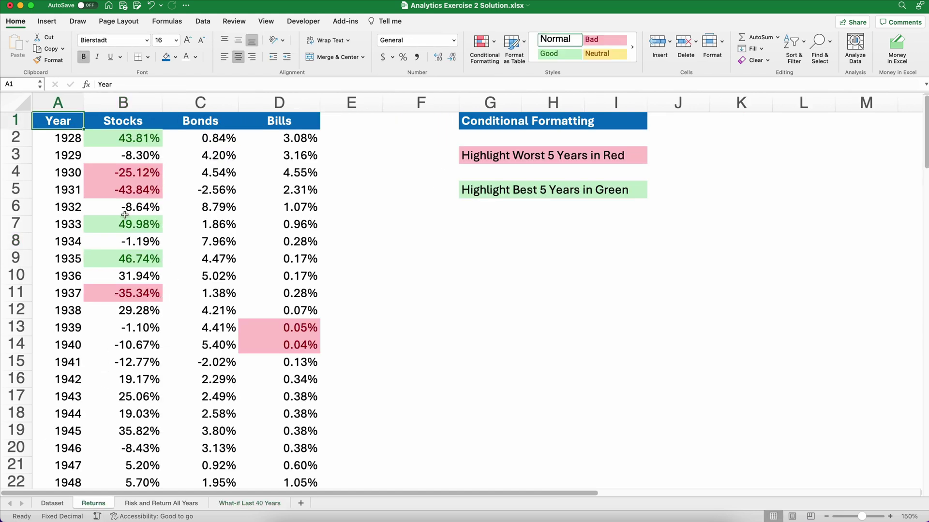
# - Examine the yearly returns on the Returns sheet and the growth calculations on the Risk and Return All Years sheet
pyautogui.moveTo(59, 144); pyautogui.dragTo(136, 156)
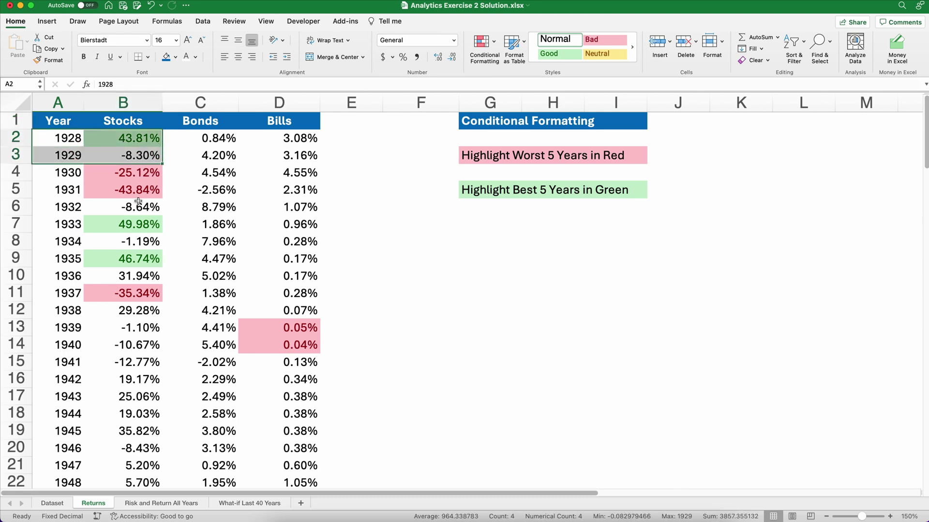
pyautogui.click(171, 504)
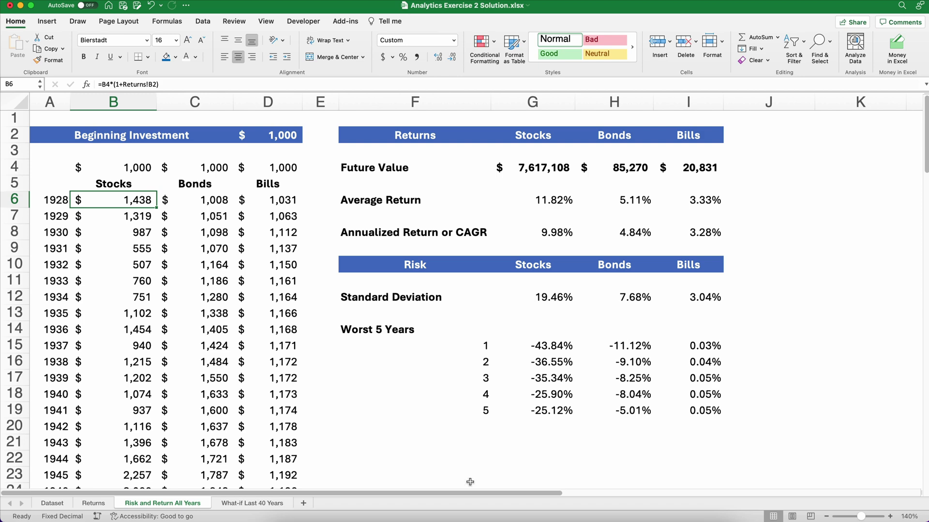
pyautogui.click(224, 505)
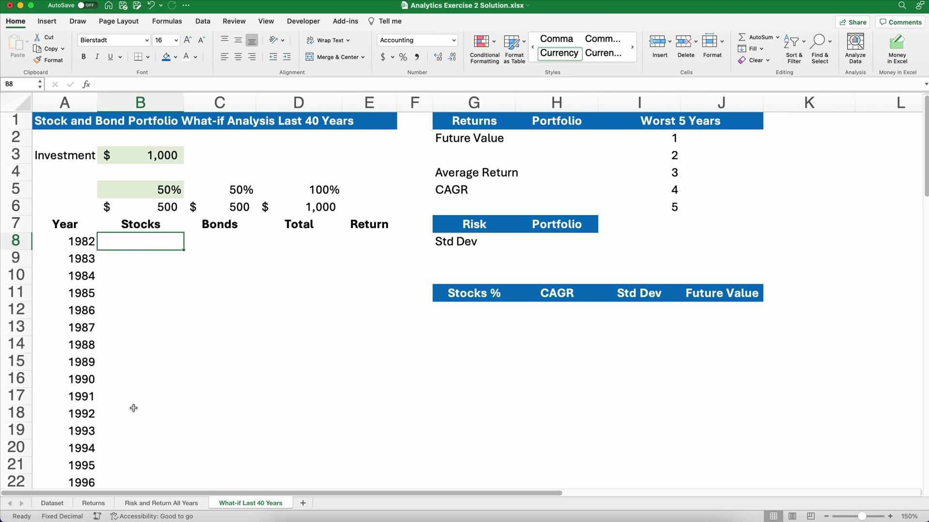
pyautogui.click(150, 503)
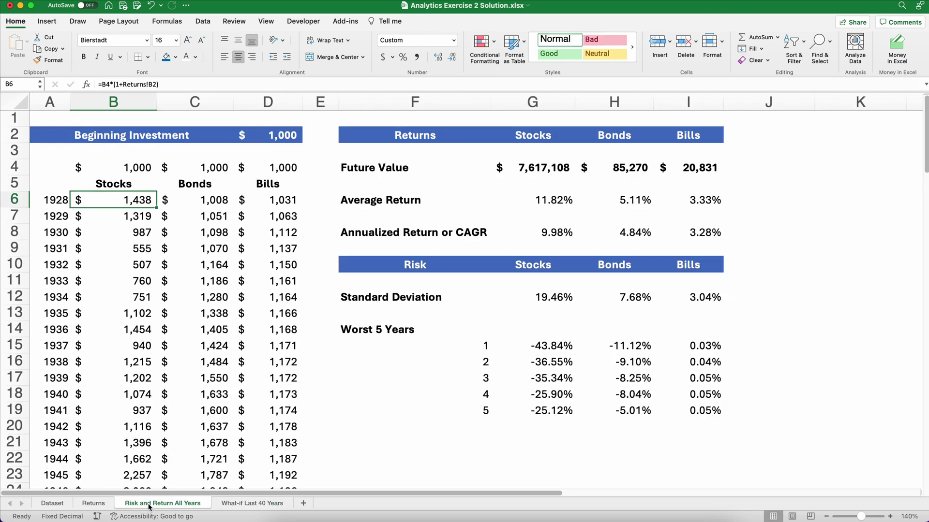
pyautogui.click(93, 503)
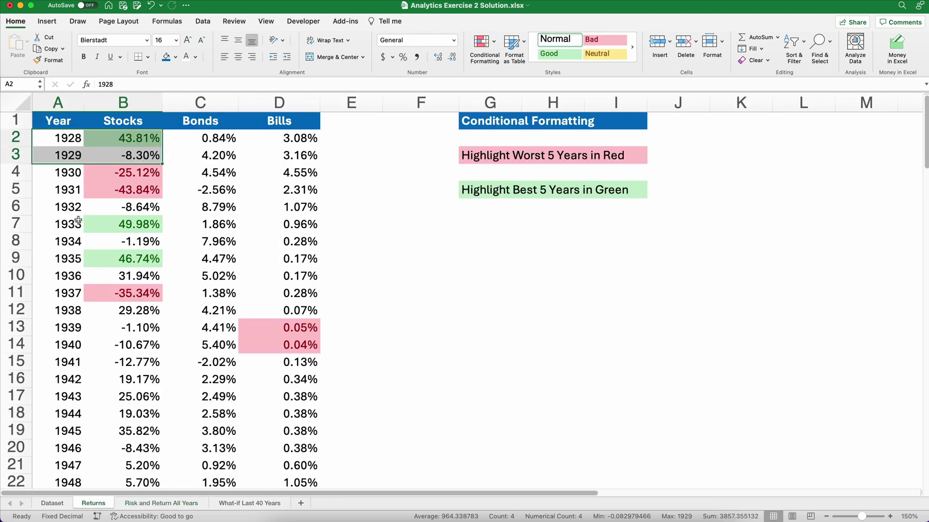
pyautogui.click(92, 196)
pyautogui.scroll(-3, 113, 310)
pyautogui.scroll(-14, 113, 310)
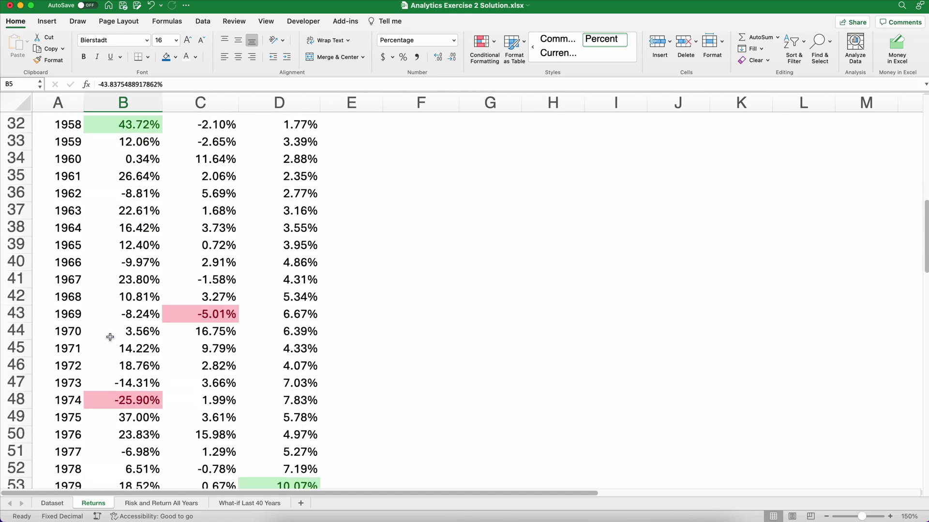
pyautogui.scroll(-10, 109, 334)
pyautogui.scroll(5, 108, 329)
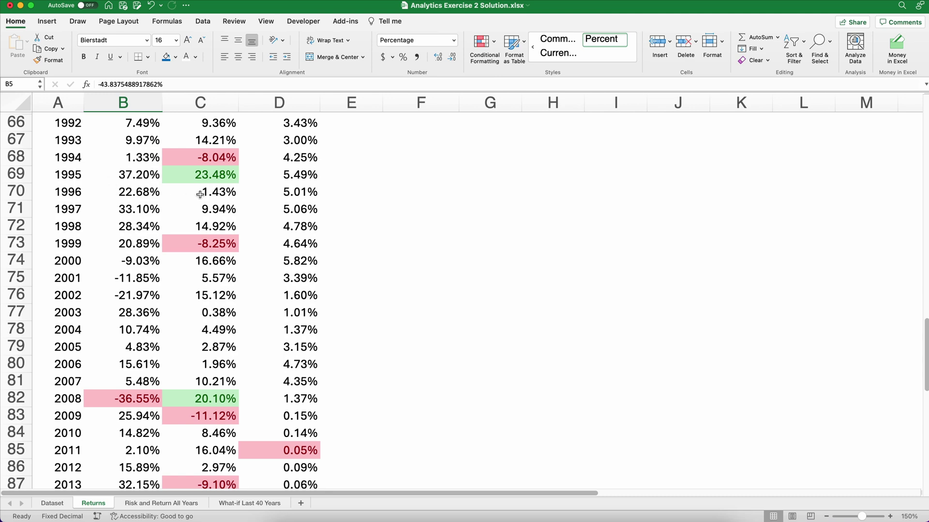
pyautogui.scroll(20, 253, 212)
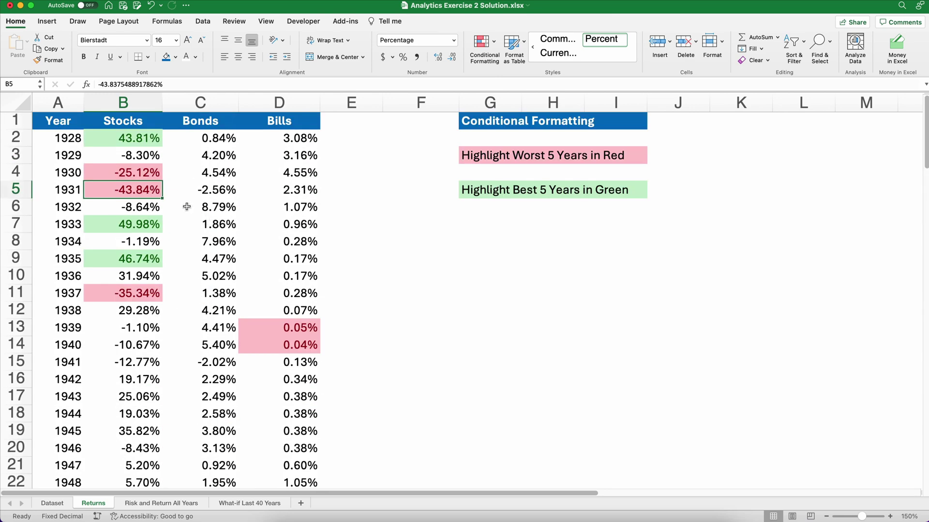
# - Freeze the top row of the Returns sheet
pyautogui.click(41, 120)
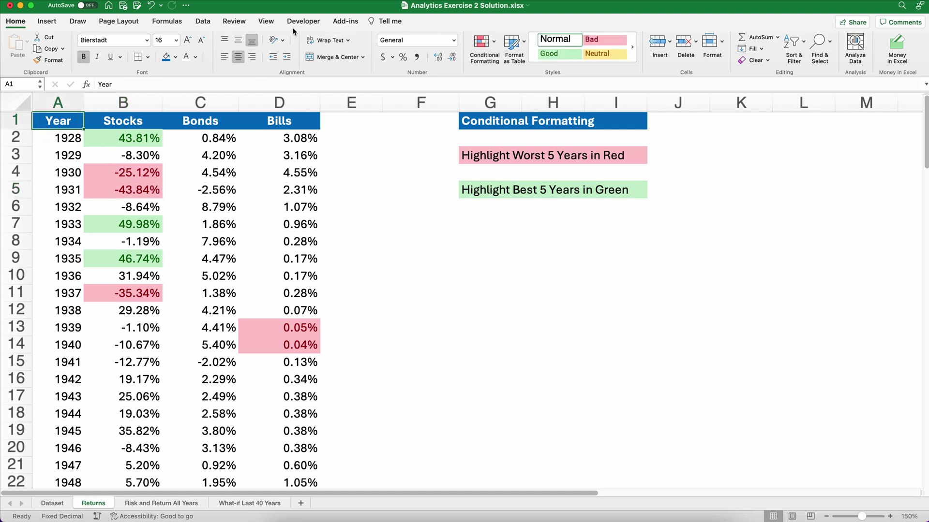
pyautogui.click(267, 23)
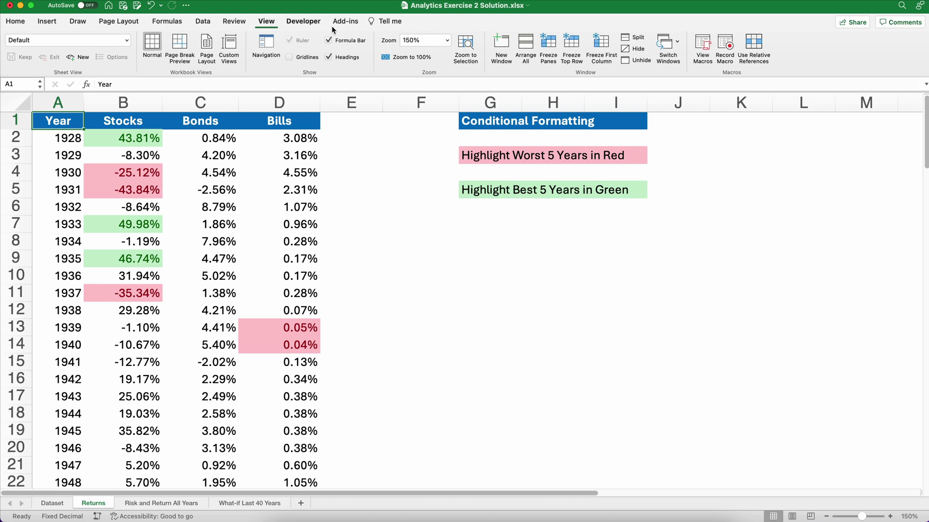
pyautogui.click(575, 46)
# - Select the stock and bond returns for 1982 through 2021 in B56:C95 to review the 40-year period
pyautogui.scroll(-3, 144, 232)
pyautogui.scroll(-5, 144, 233)
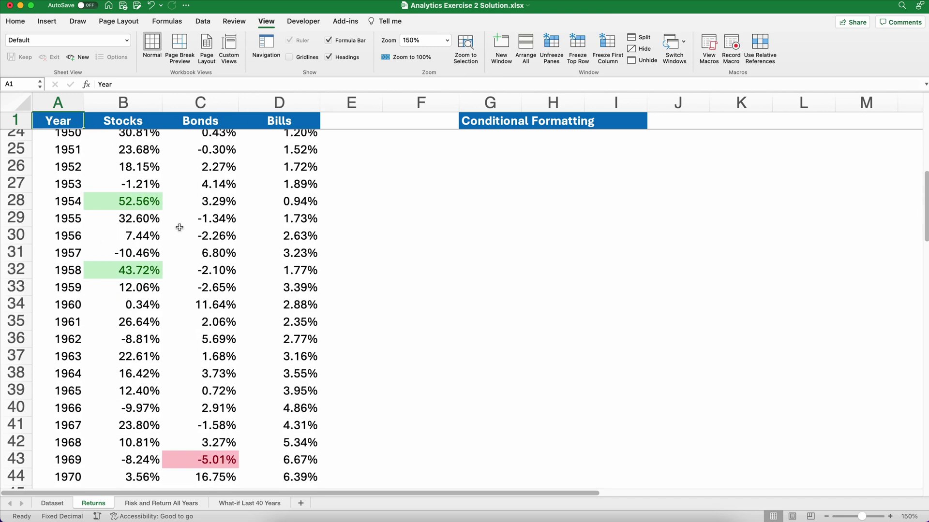
pyautogui.scroll(-8, 115, 295)
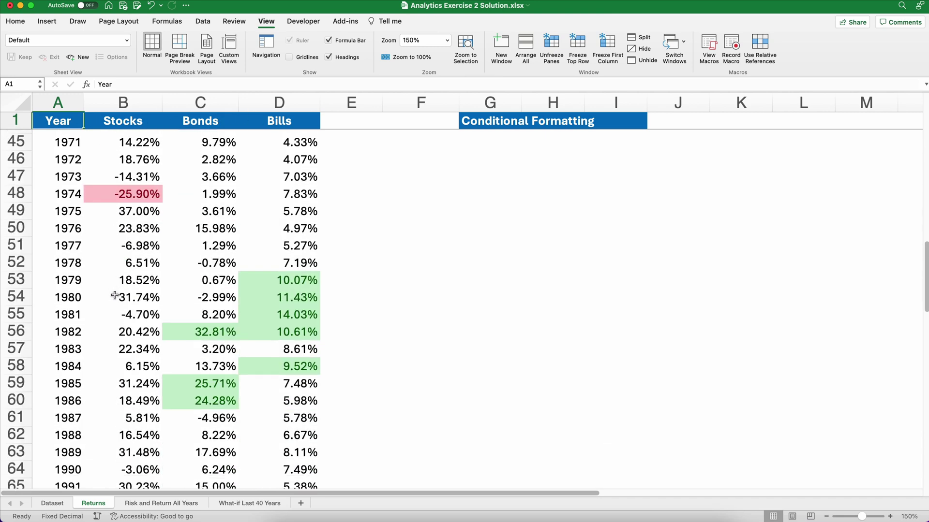
pyautogui.scroll(-3, 115, 295)
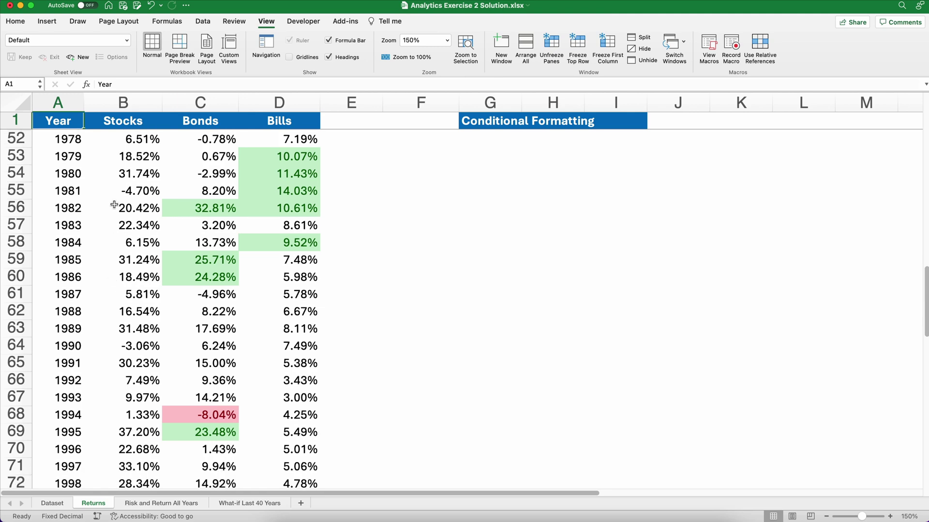
pyautogui.moveTo(115, 206); pyautogui.dragTo(238, 457)
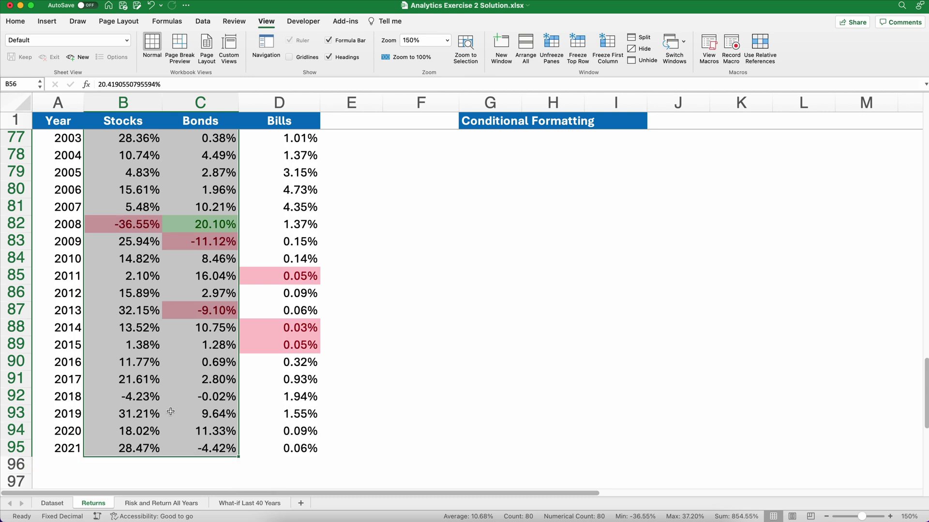
# - Calculate the 1982 stock value in B8 of the What-if Last 40 Years sheet with =B6*(1+Returns!B56)
pyautogui.click(245, 503)
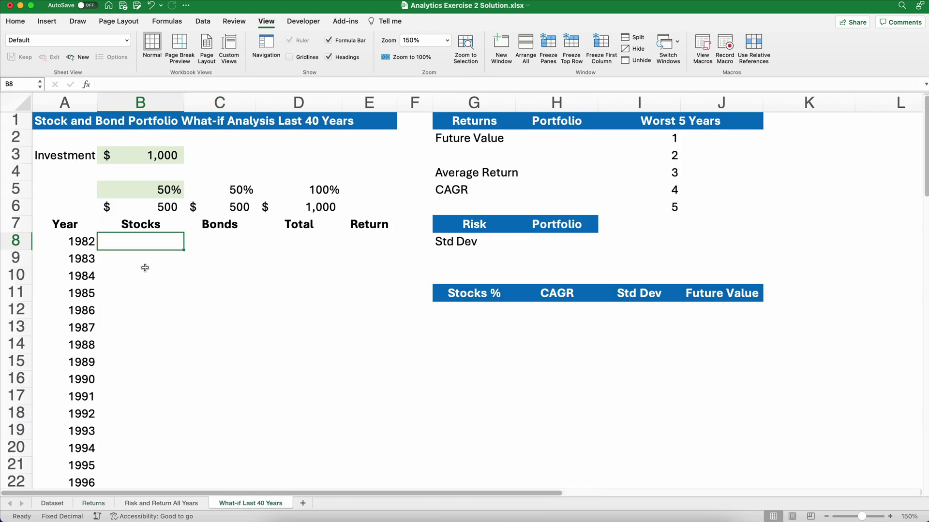
pyautogui.write('=')
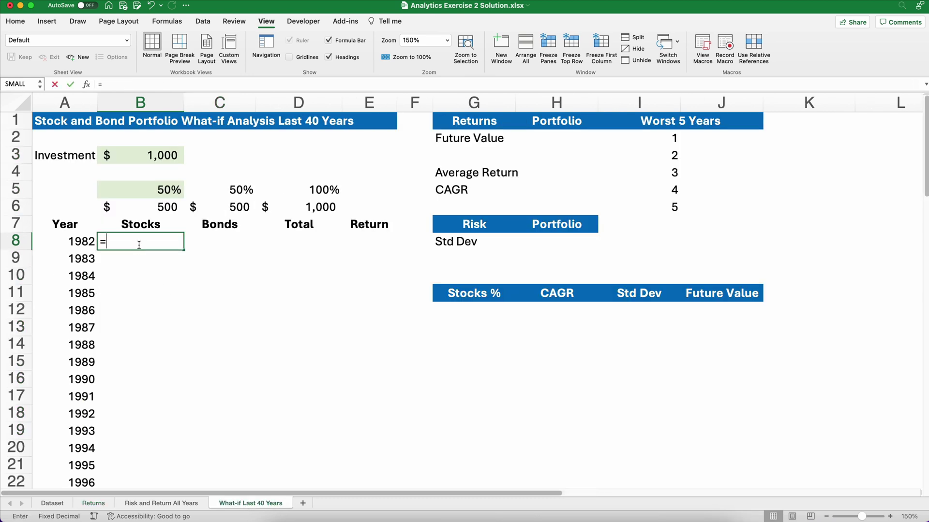
pyautogui.press('Up')
pyautogui.press('Up')
pyautogui.press('Up')
pyautogui.press('Down')
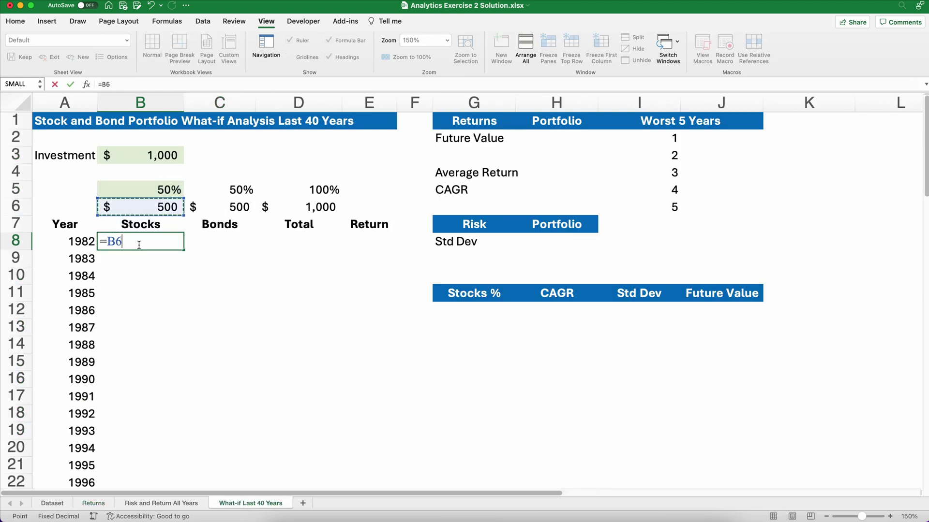
pyautogui.write('*')
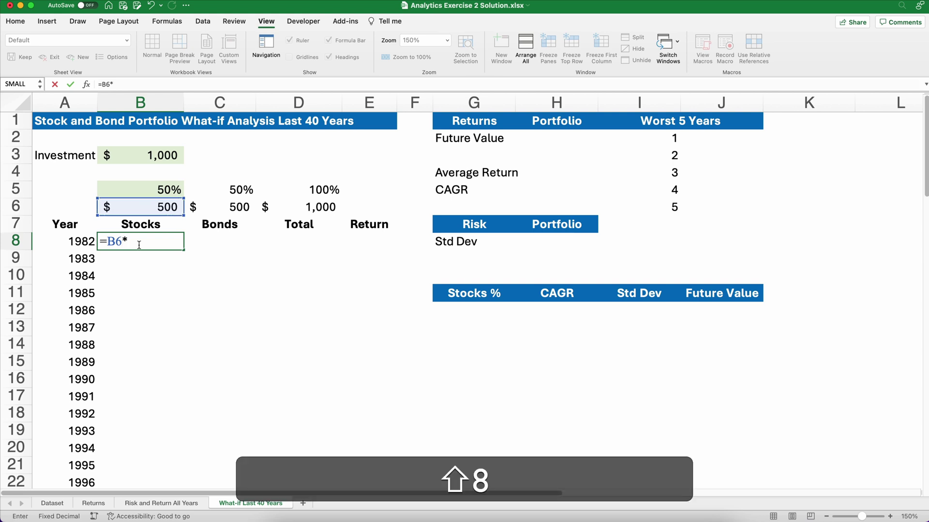
pyautogui.write('(1+')
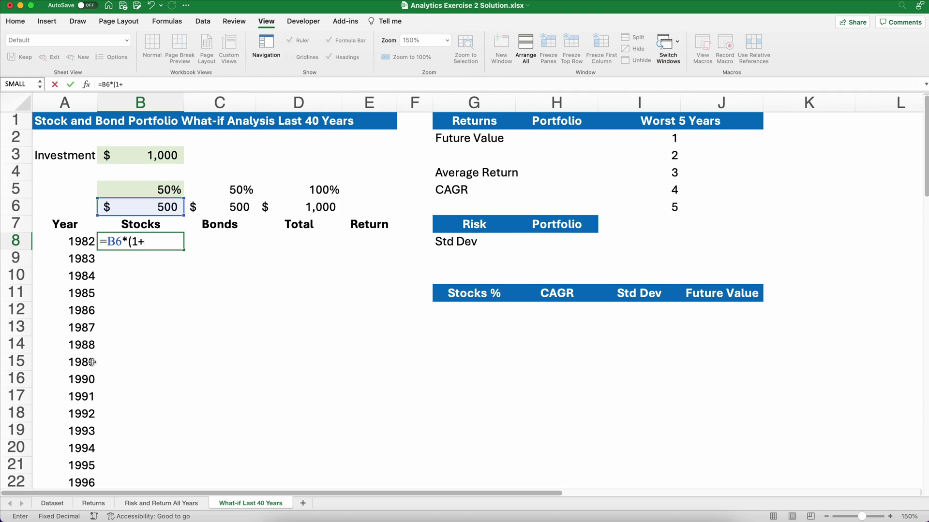
pyautogui.click(82, 503)
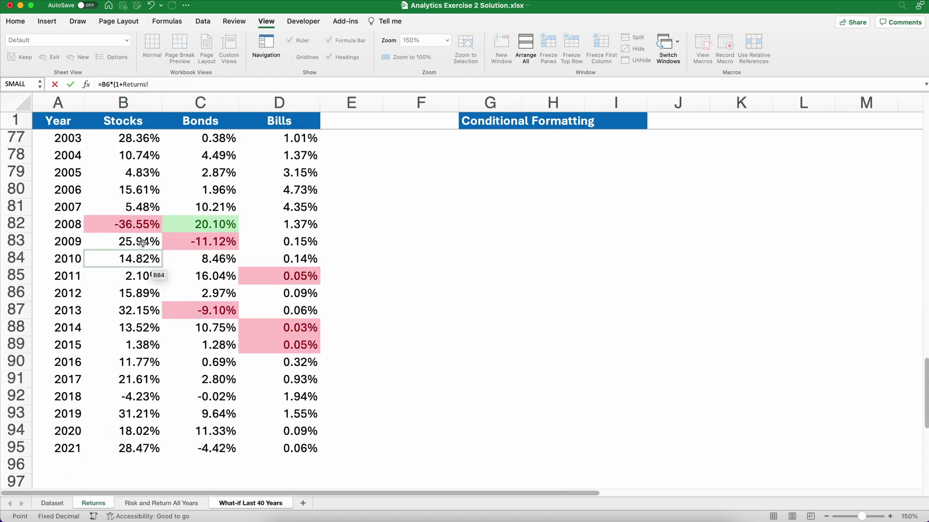
pyautogui.scroll(10, 134, 242)
pyautogui.click(136, 147)
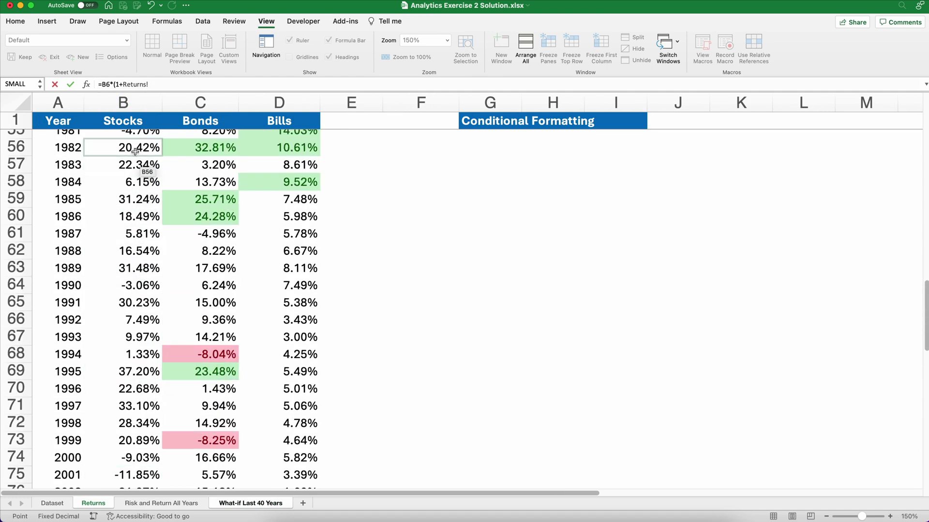
pyautogui.write(')')
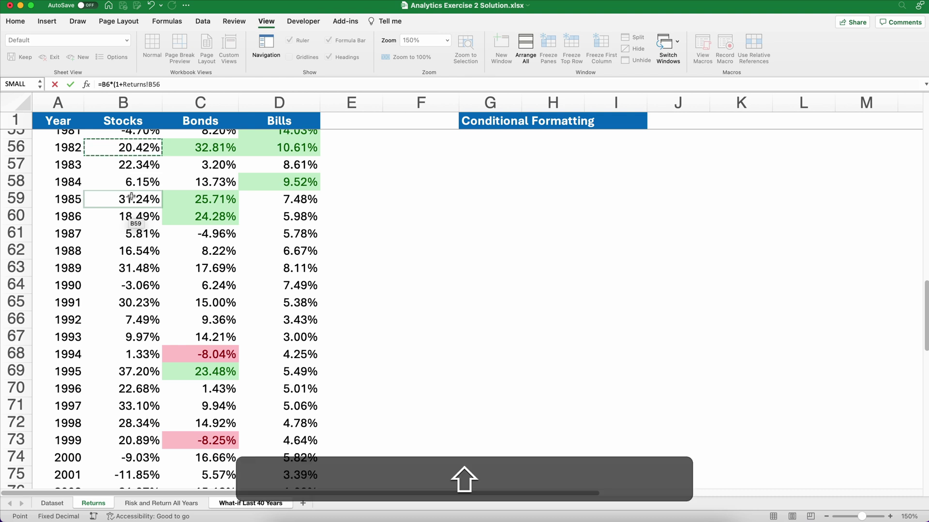
pyautogui.press('Return')
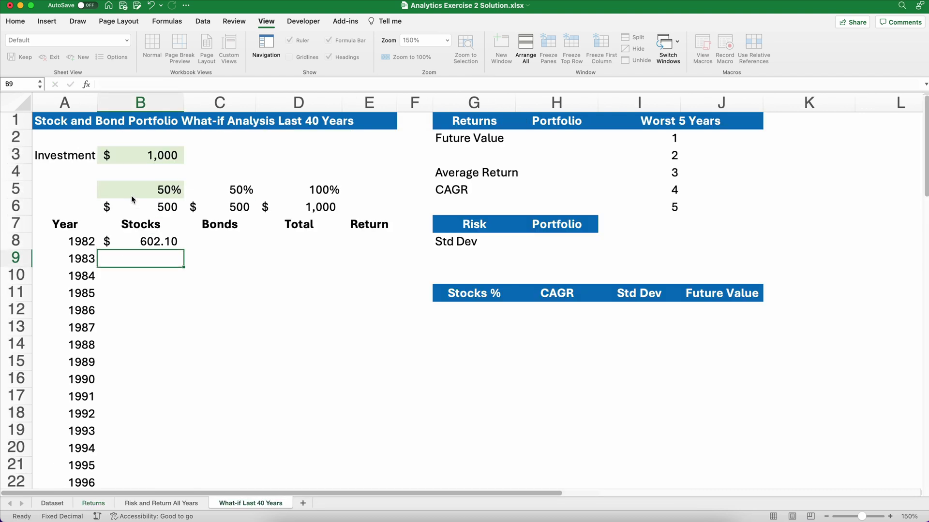
# - Fill the 1982 stock formula from B8 across to the Bonds cell C8 and check both formulas
pyautogui.click(154, 241)
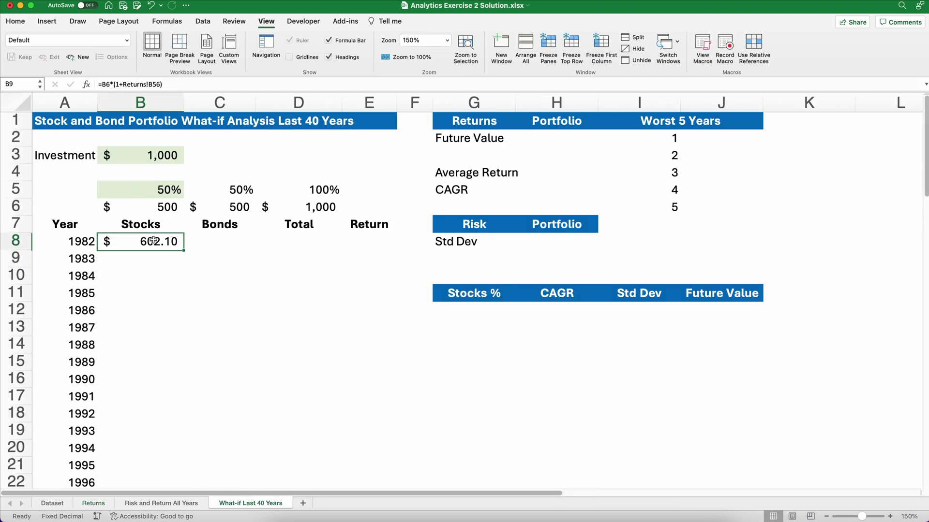
pyautogui.moveTo(184, 249); pyautogui.dragTo(225, 244)
pyautogui.click(222, 243)
pyautogui.click(139, 243)
pyautogui.click(209, 240)
# - Total the 1982 stock and bond values in D8 with AutoSum and check the cells in the row
pyautogui.click(278, 240)
pyautogui.moveTo(148, 243); pyautogui.dragTo(273, 244)
pyautogui.press('super')
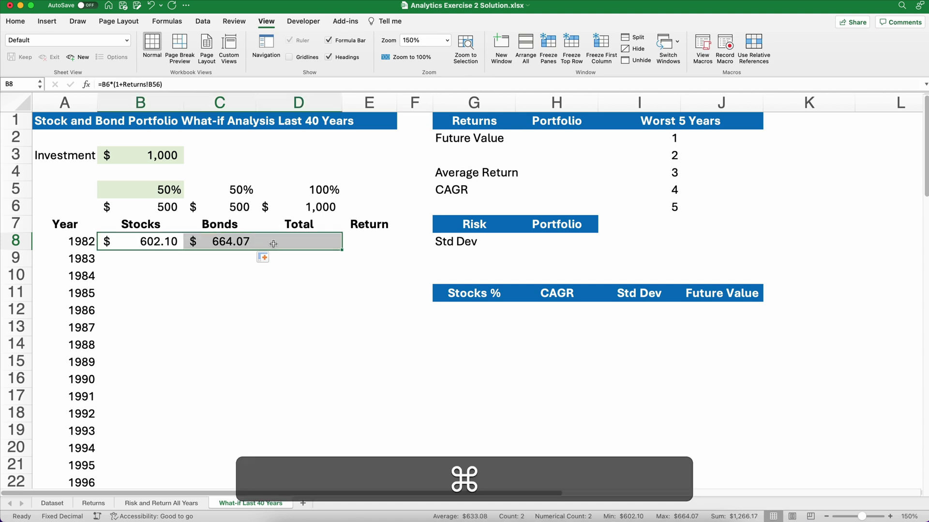
pyautogui.press('shift+super+t')
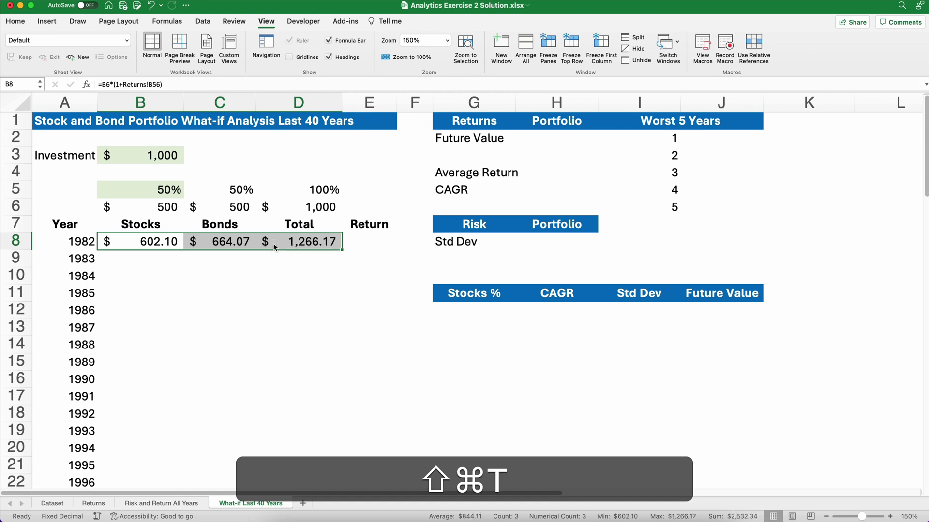
pyautogui.press('Tab')
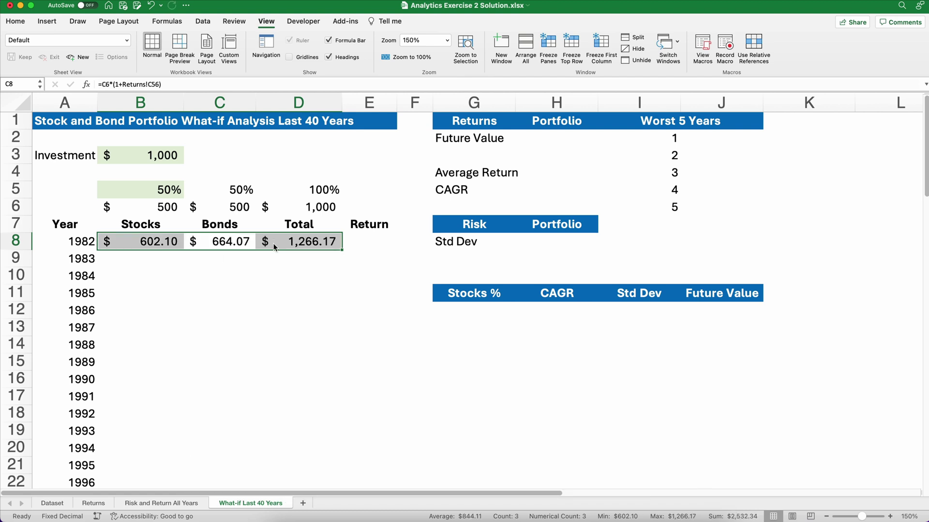
# - Format the 1982 stock, bond and total values in B8:D8 to show no decimal places
pyautogui.click(227, 278)
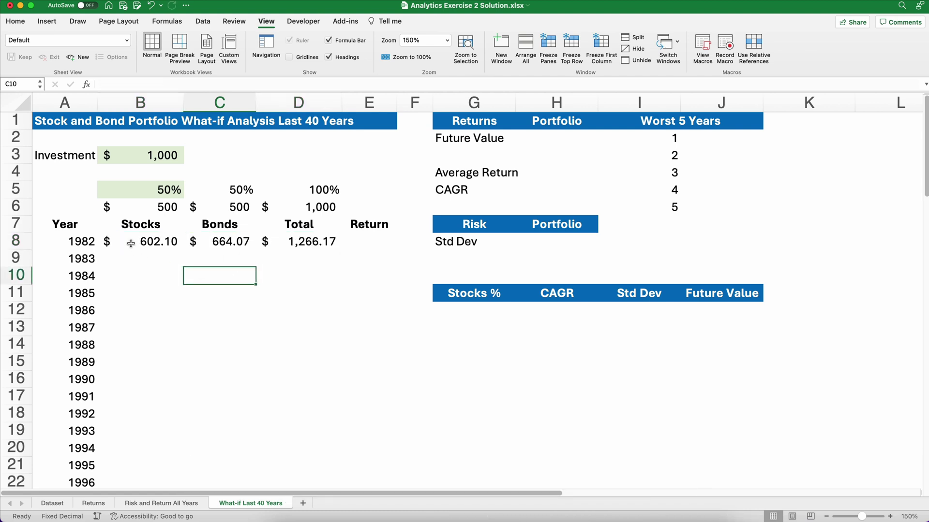
pyautogui.moveTo(130, 242); pyautogui.dragTo(271, 244)
pyautogui.click(279, 245)
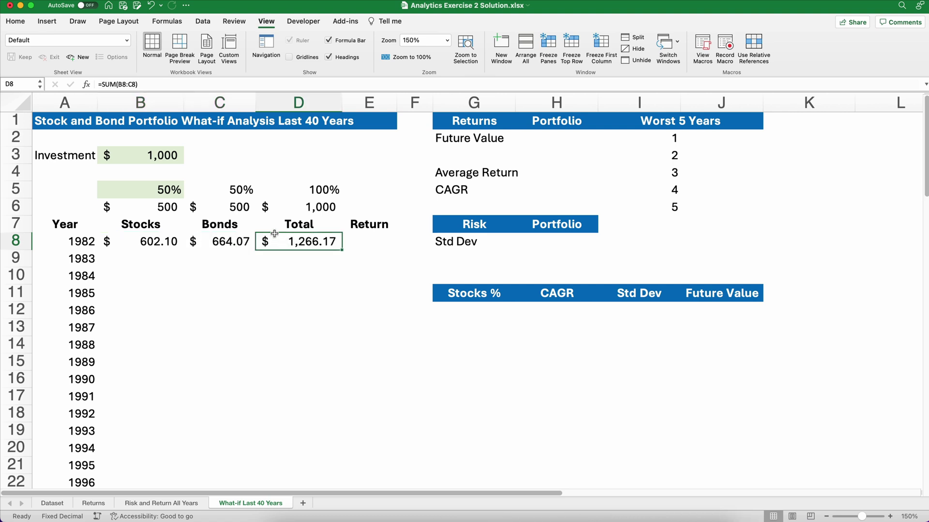
pyautogui.moveTo(141, 241); pyautogui.dragTo(290, 241)
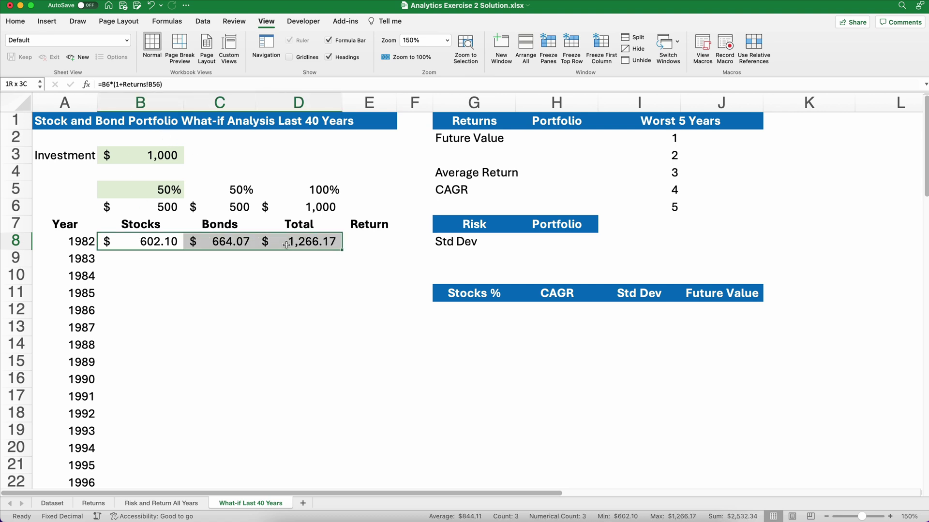
pyautogui.click(23, 20)
pyautogui.click(456, 58)
pyautogui.click(456, 58)
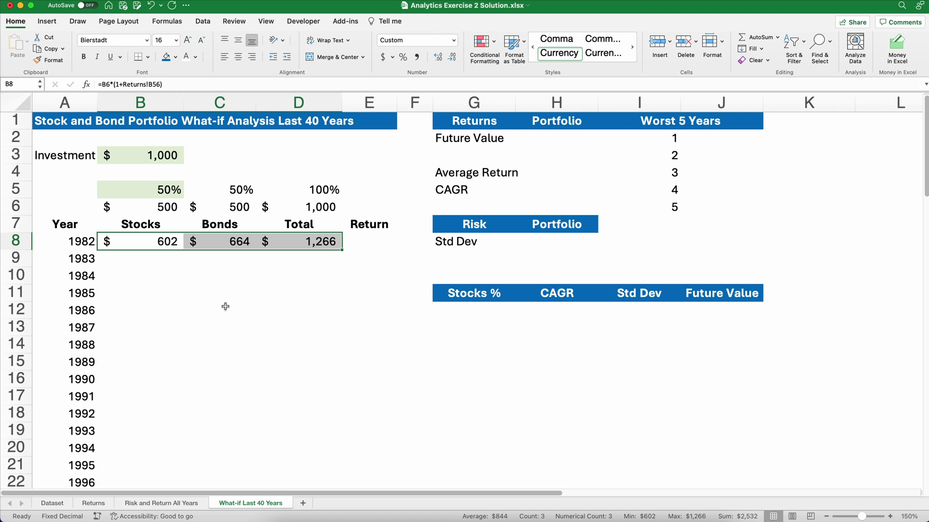
# - Expand the 1982 values in B8:D8 to four decimal places and reduce them back to whole dollars
pyautogui.click(439, 57)
pyautogui.click(439, 58)
pyautogui.click(439, 58)
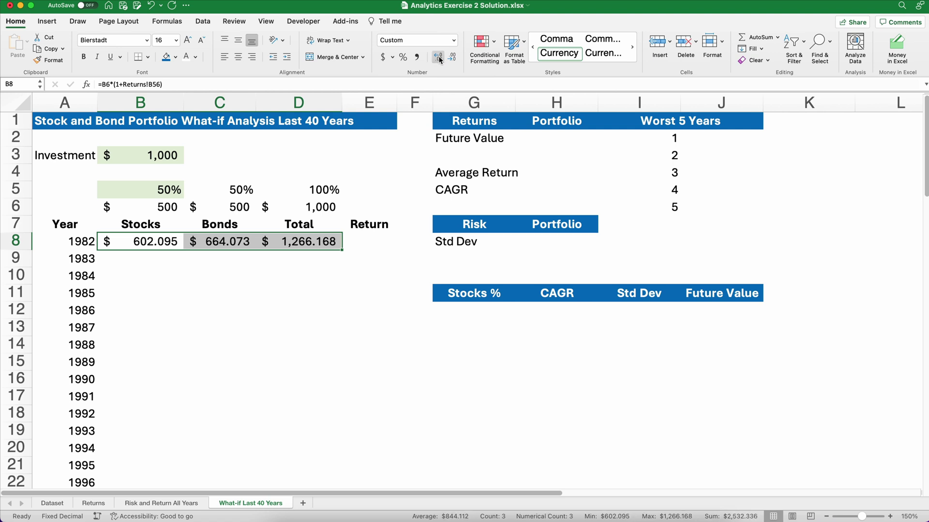
pyautogui.click(439, 58)
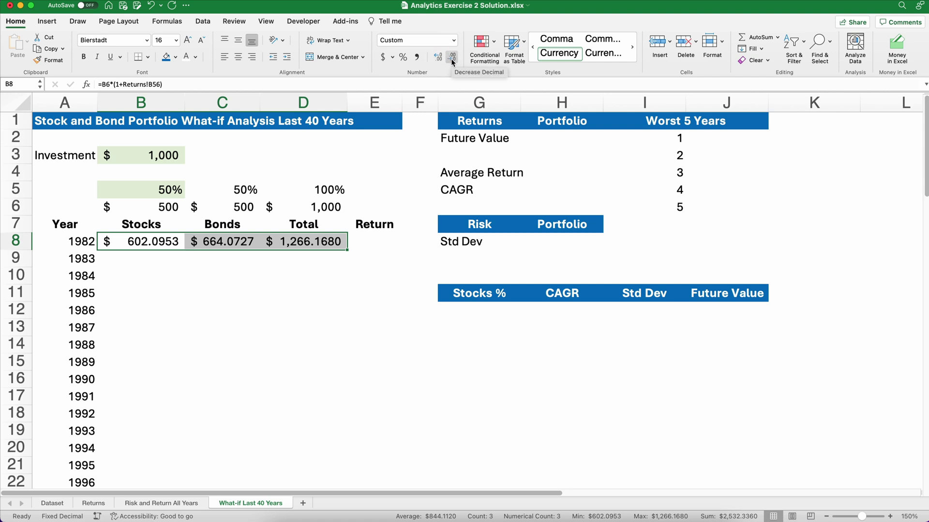
pyautogui.click(452, 60)
pyautogui.click(452, 60)
pyautogui.click(452, 60)
pyautogui.click(453, 60)
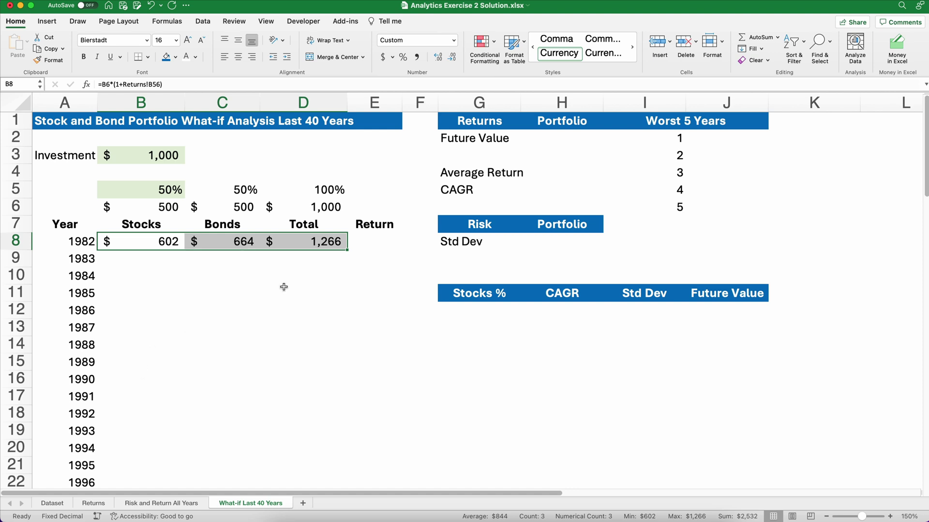
# - Calculate the 1983 stock value in B9 from the prior year's value with =B8*(1+Returns!B57)
pyautogui.click(140, 259)
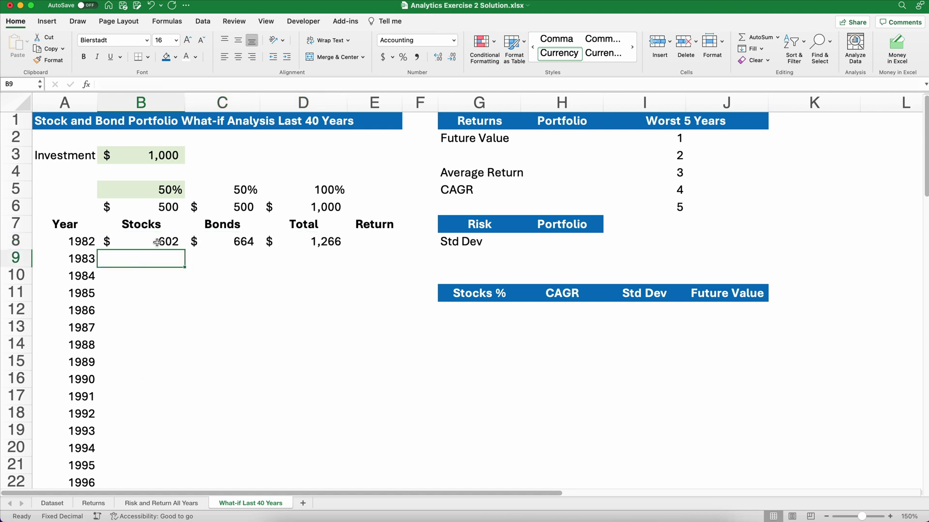
pyautogui.moveTo(157, 243); pyautogui.dragTo(306, 247)
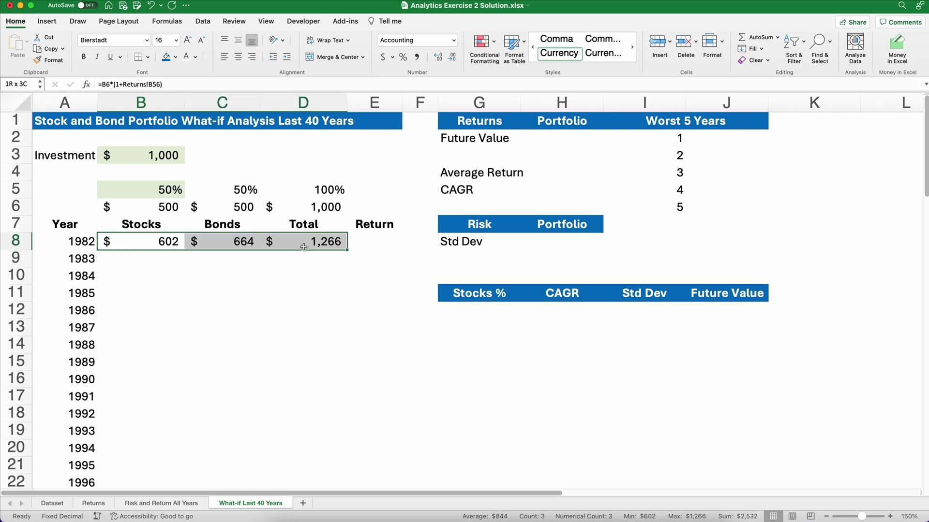
pyautogui.moveTo(171, 213); pyautogui.dragTo(168, 242)
pyautogui.moveTo(232, 207); pyautogui.dragTo(235, 244)
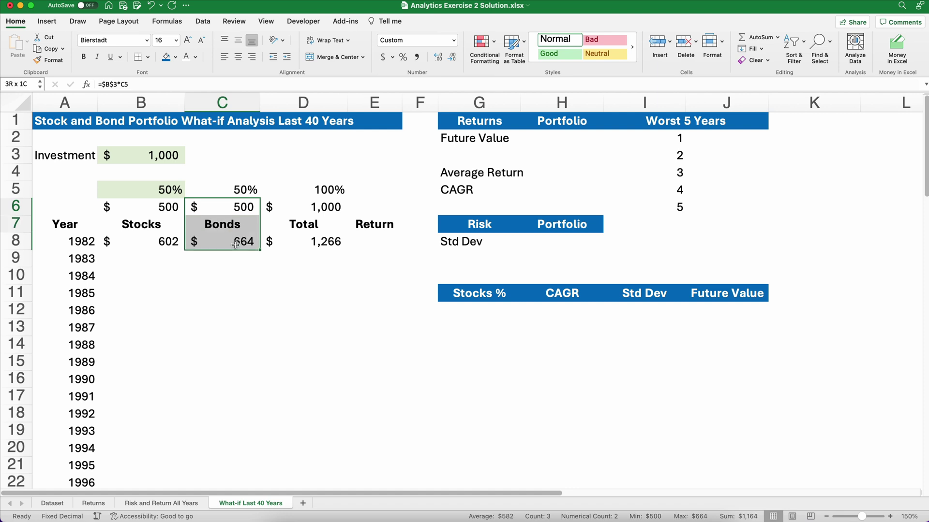
pyautogui.click(143, 260)
pyautogui.write('=')
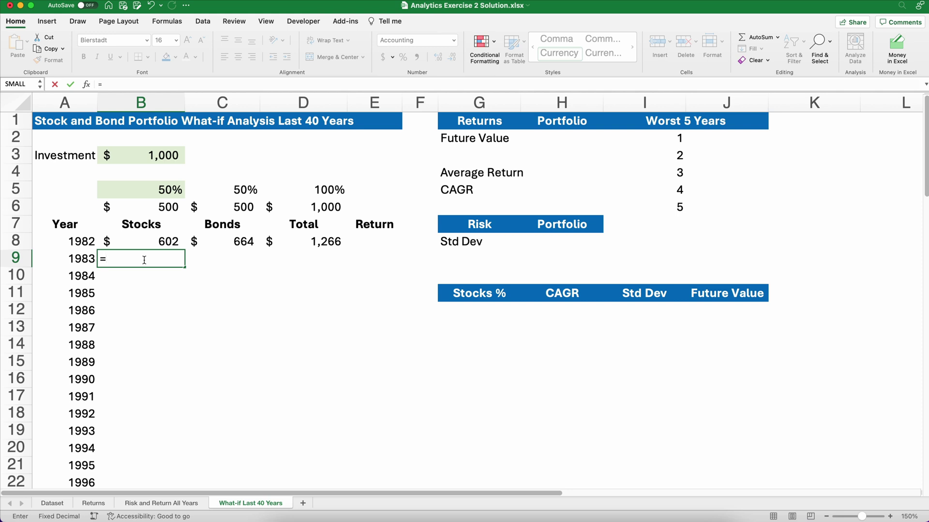
pyautogui.press('Up')
pyautogui.write('*(1')
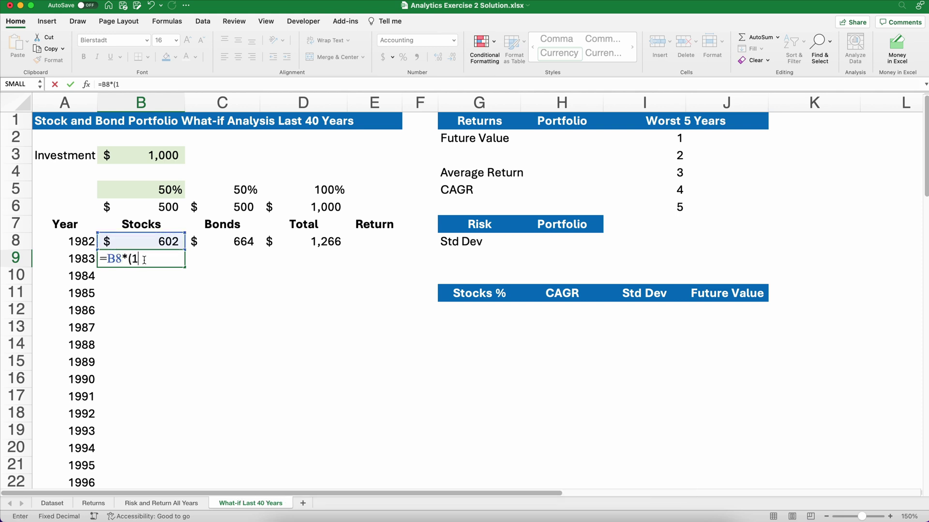
pyautogui.write('+')
pyautogui.click(97, 505)
pyautogui.click(134, 175)
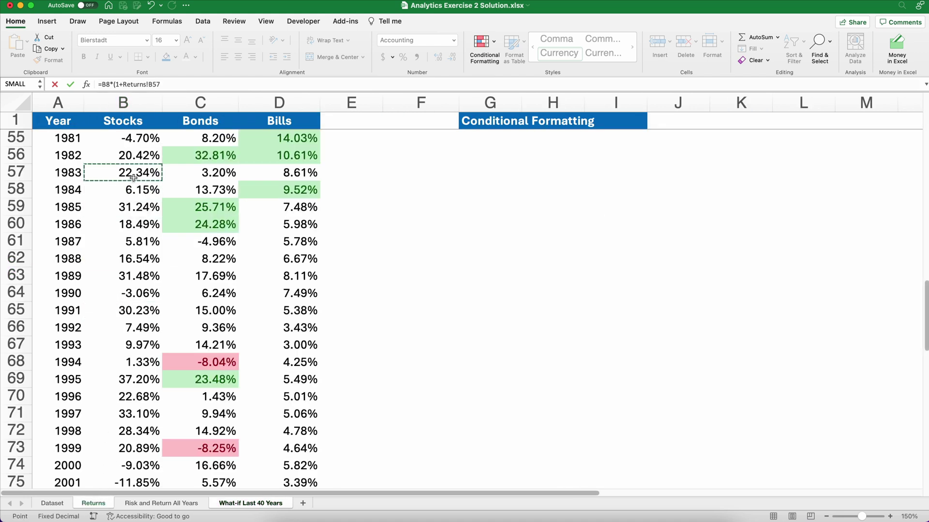
pyautogui.write(')')
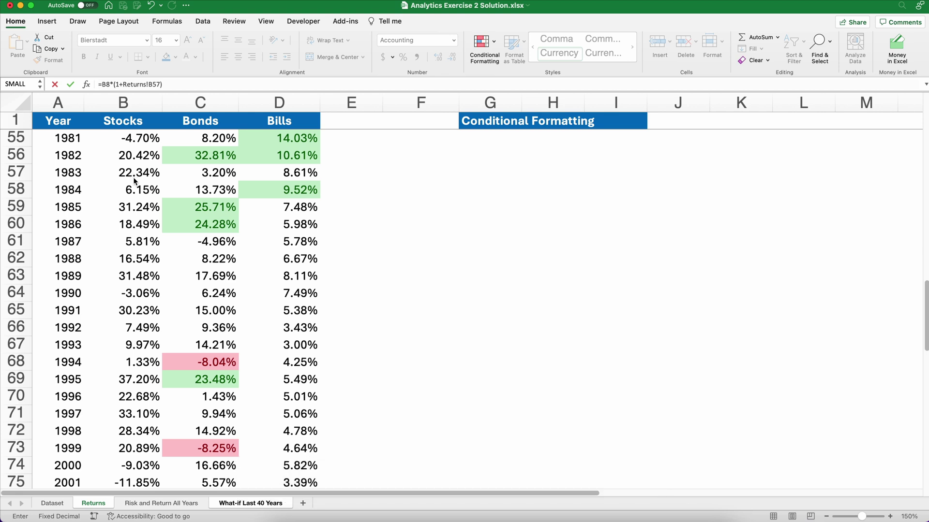
pyautogui.press('Return')
# - Fill the 1983 stock formula from B9 across to C9 and the total formula from D8 down to D9
pyautogui.click(151, 258)
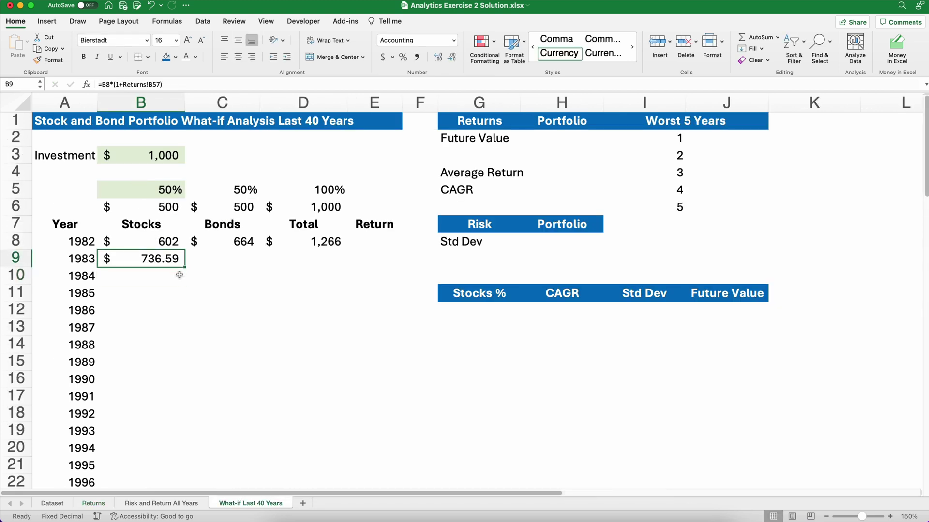
pyautogui.moveTo(184, 265); pyautogui.dragTo(265, 265)
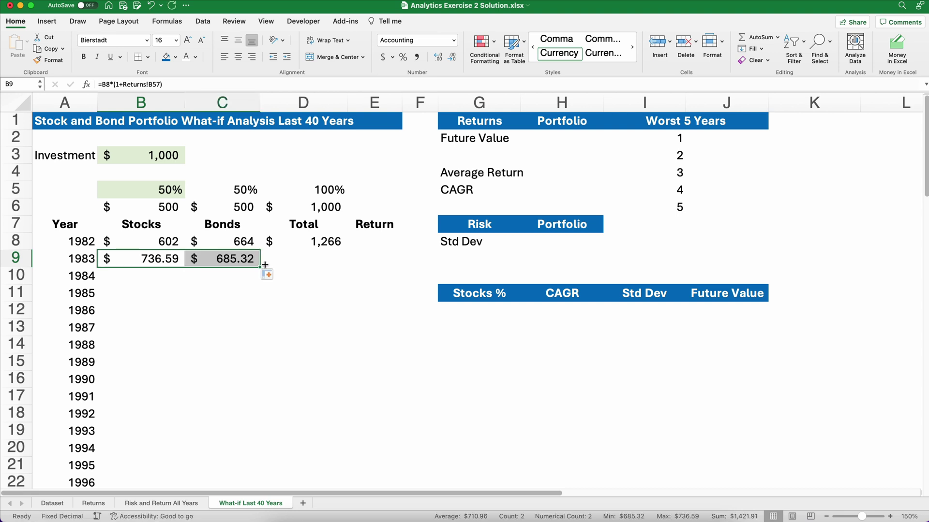
pyautogui.click(314, 246)
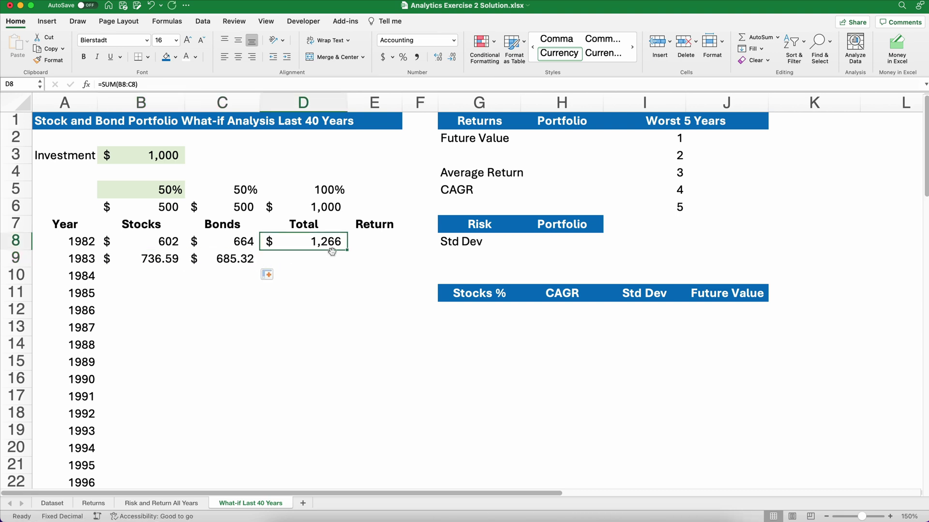
pyautogui.moveTo(346, 250); pyautogui.dragTo(346, 267)
pyautogui.click(315, 260)
# - Format the 1983 values in B9:D9 as dollar amounts with no decimal places
pyautogui.moveTo(152, 259); pyautogui.dragTo(310, 260)
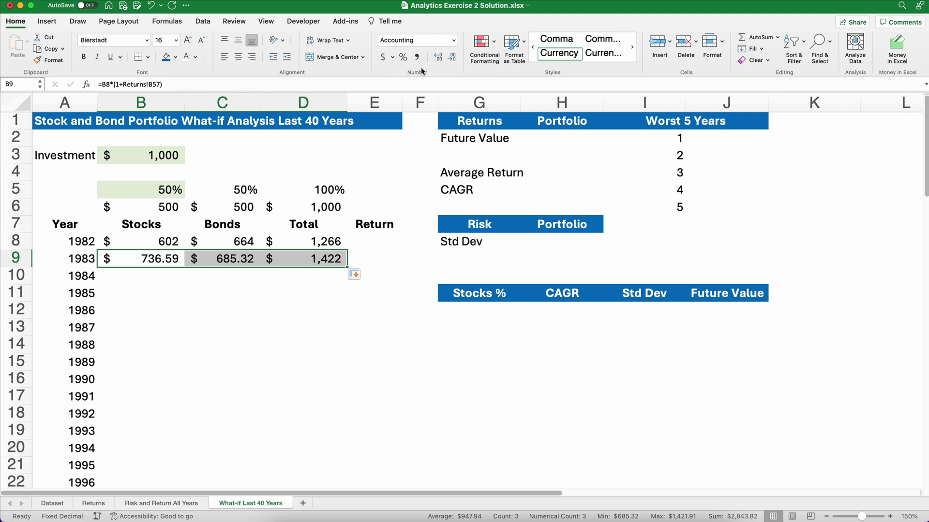
pyautogui.click(383, 58)
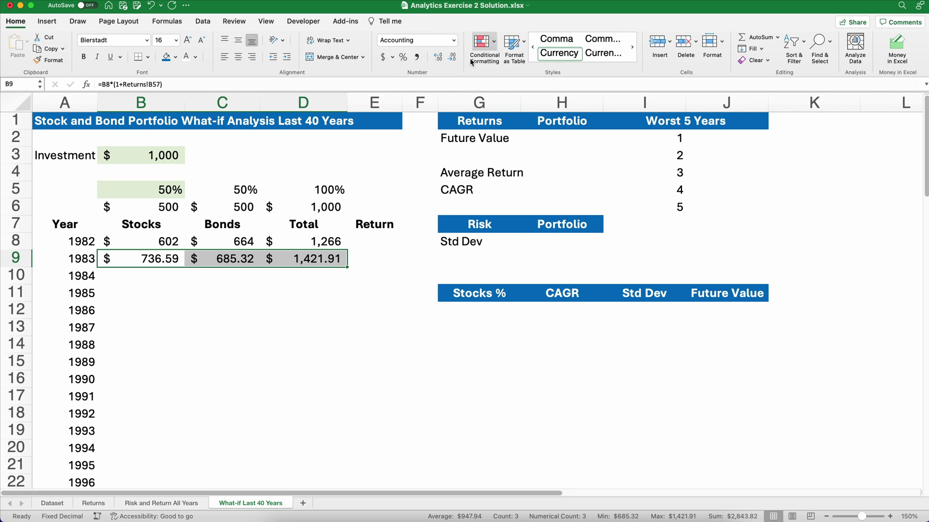
pyautogui.click(451, 57)
pyautogui.click(451, 57)
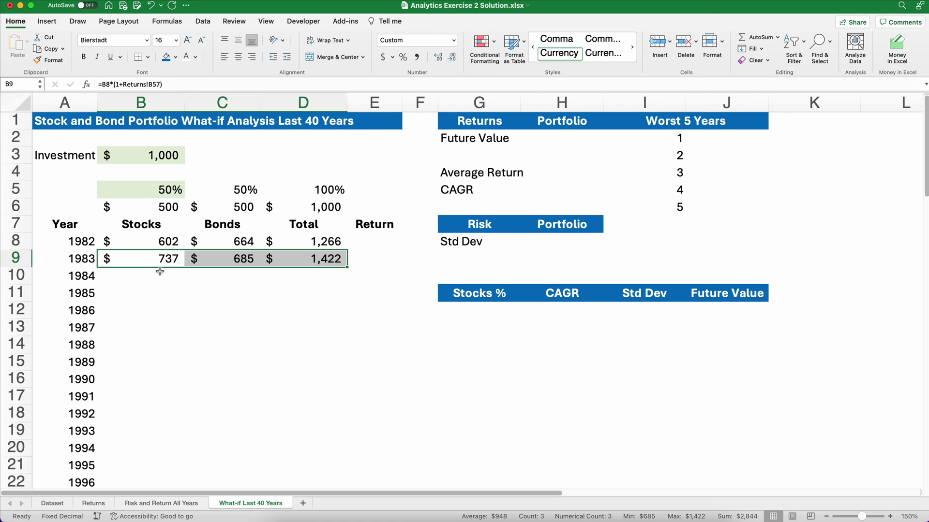
# - Fill the 1983 formulas in B9:D9 down through 2021 in row 47 and check the formulas in the last rows
pyautogui.moveTo(145, 259); pyautogui.dragTo(319, 261)
pyautogui.doubleClick(346, 268)
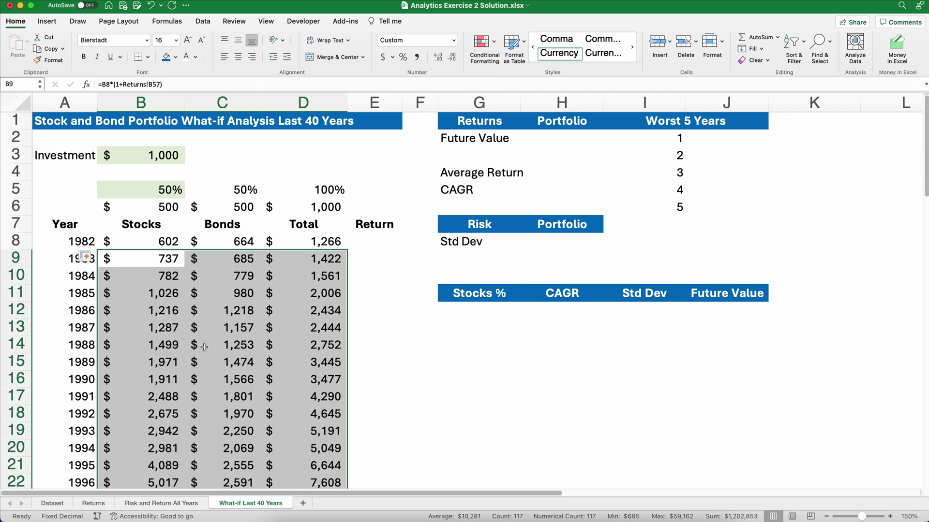
pyautogui.click(167, 360)
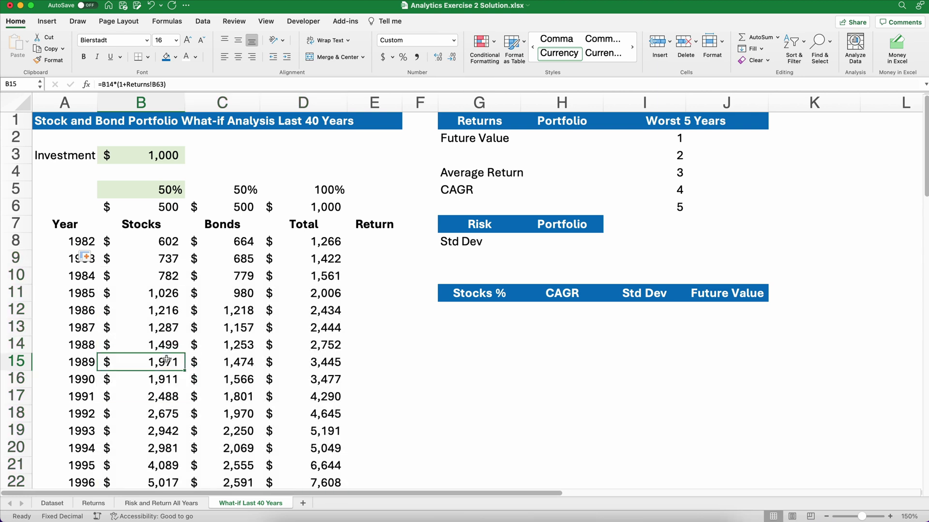
pyautogui.press('super')
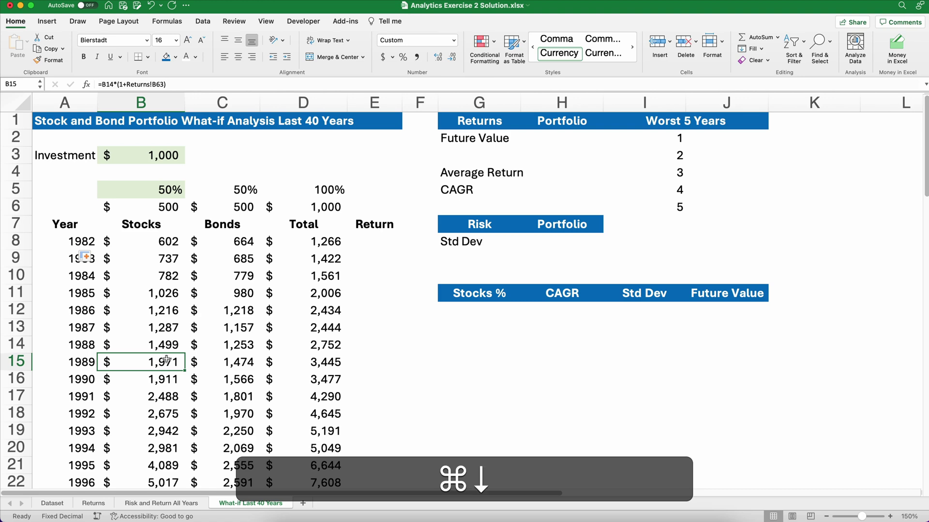
pyautogui.press('super+Down')
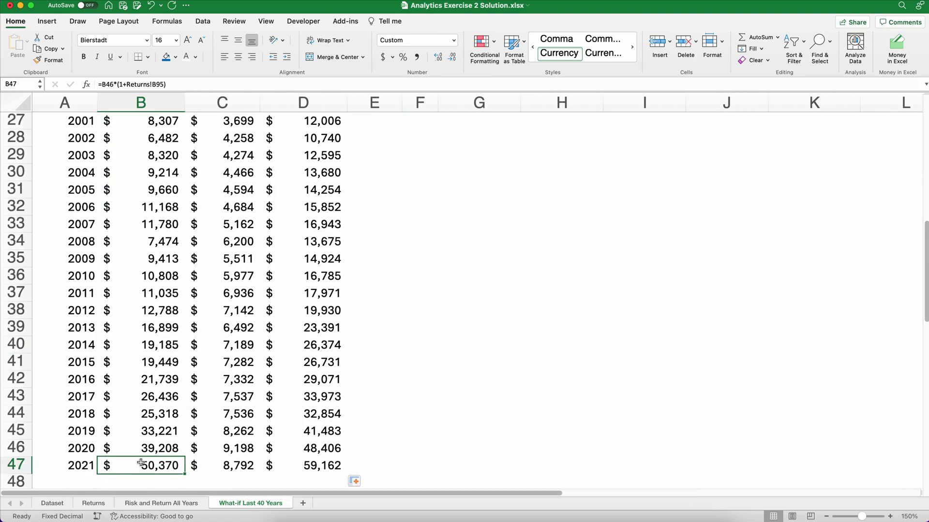
pyautogui.click(240, 468)
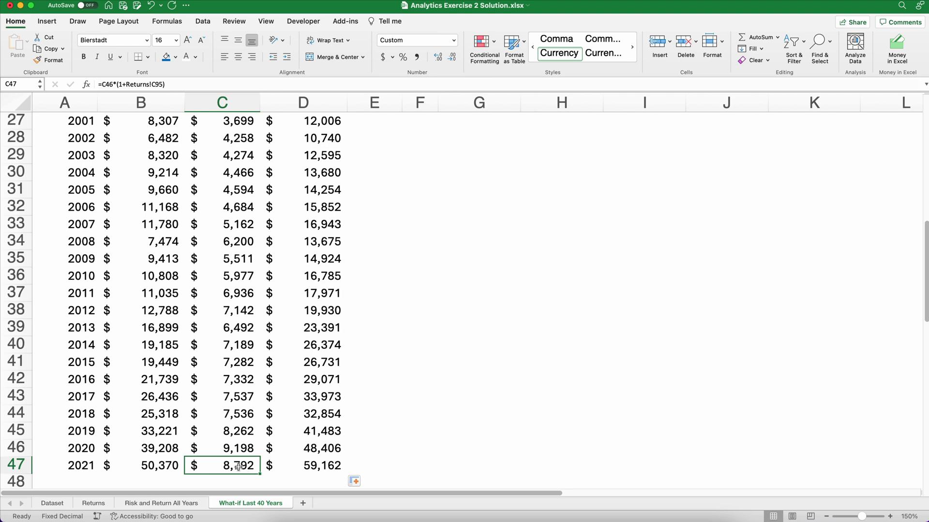
pyautogui.click(302, 468)
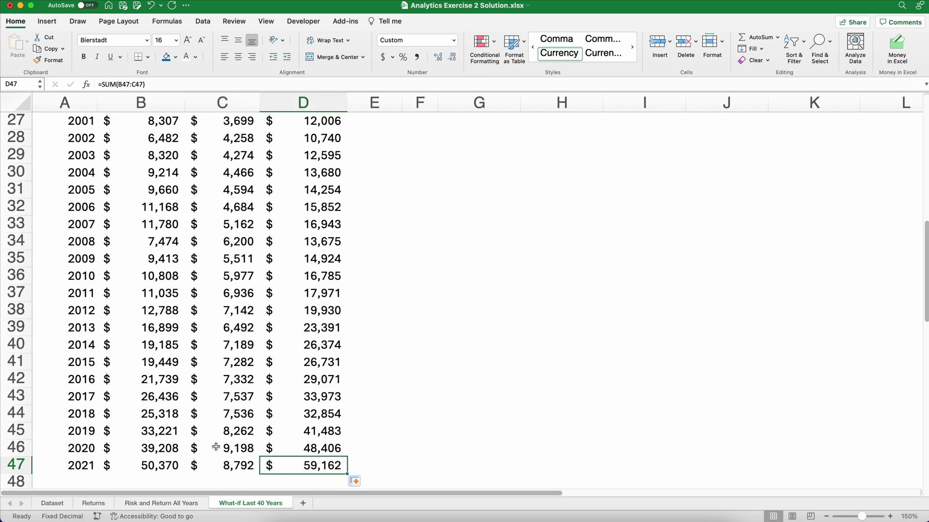
pyautogui.click(233, 432)
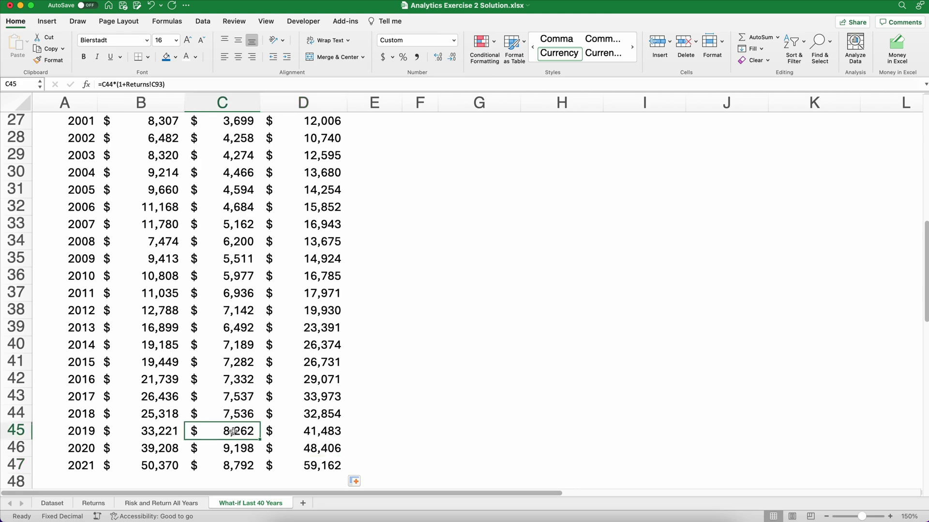
# - Start the 1982 portfolio return formula in E8 with a reference to the 1982 total in D8
pyautogui.press('super+Up')
pyautogui.scroll(2, 232, 425)
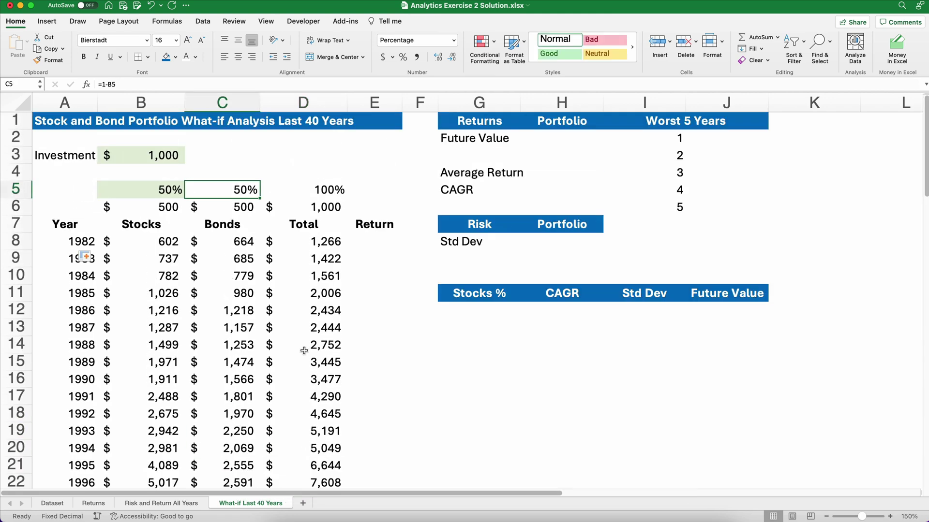
pyautogui.click(375, 242)
pyautogui.write('=')
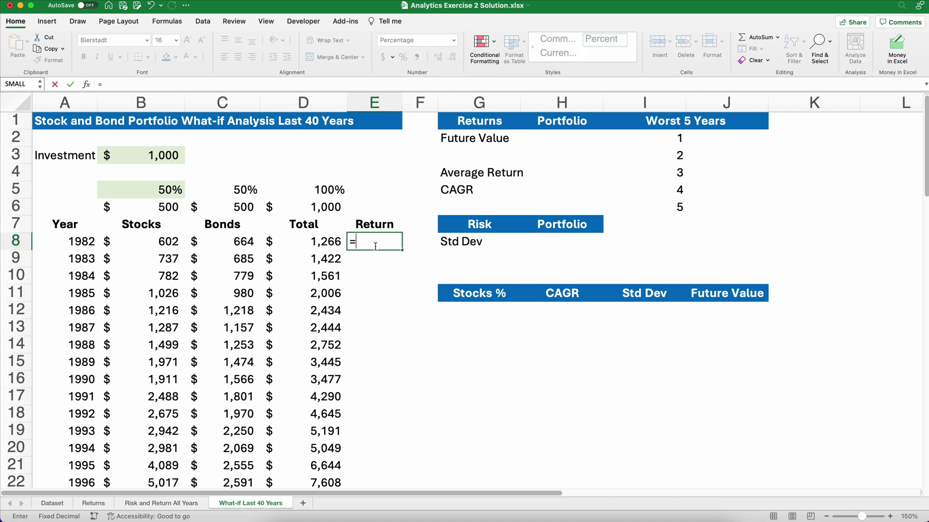
pyautogui.press('Left')
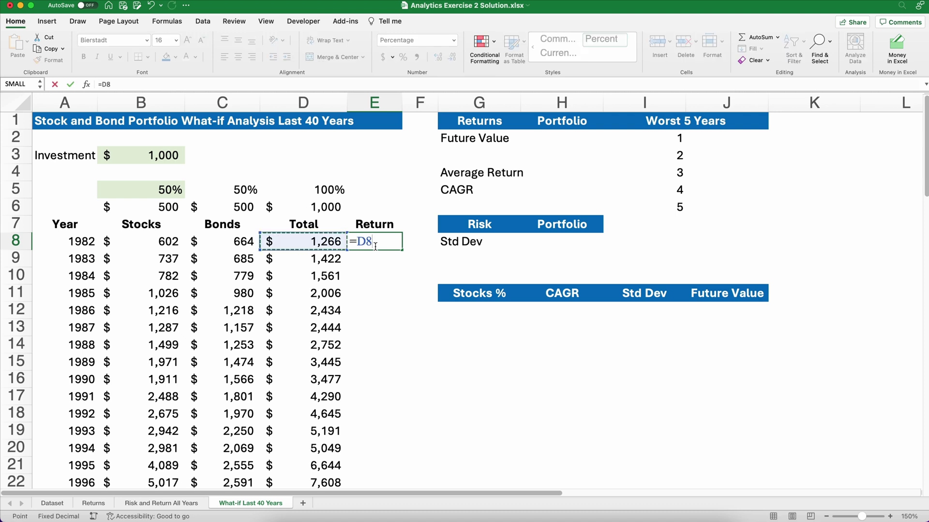
pyautogui.write('-')
pyautogui.click(316, 208)
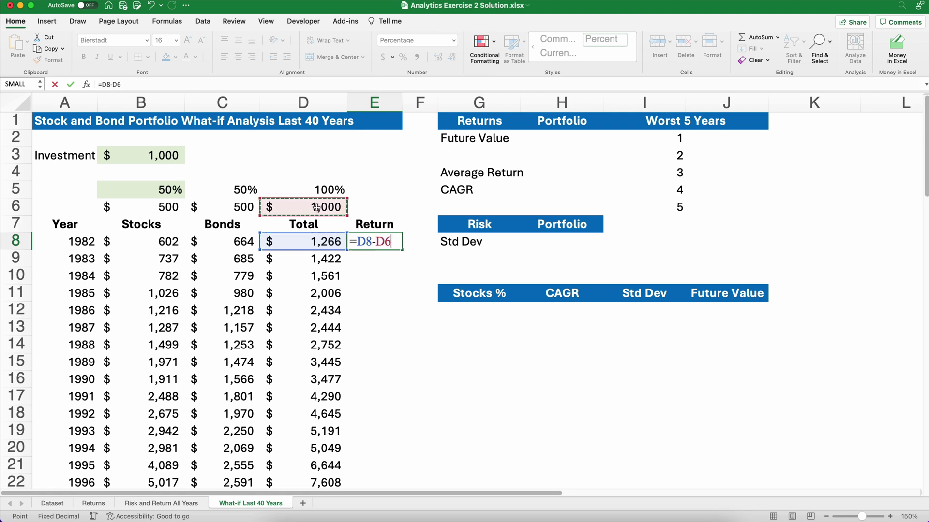
pyautogui.press('BackSpace')
pyautogui.press('BackSpace')
pyautogui.press('BackSpace')
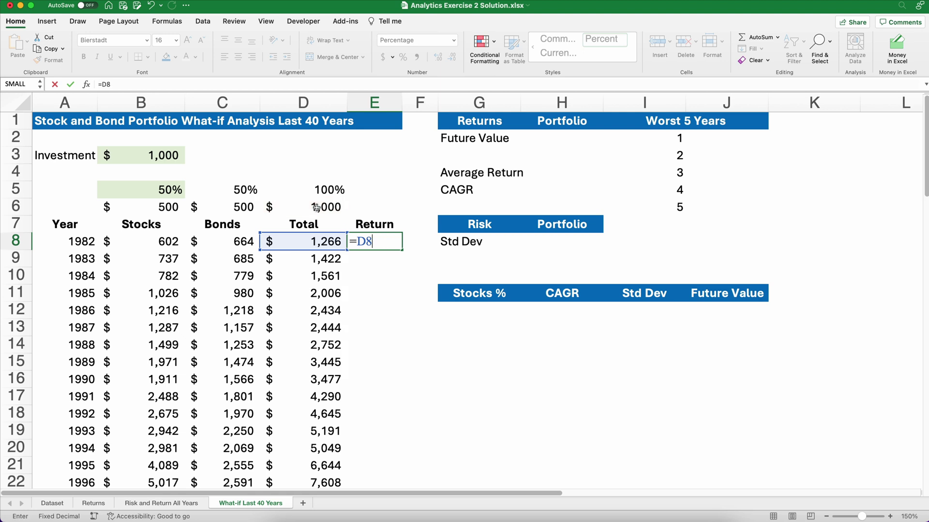
# - Divide by the initial total in D6 so the return formula in E8 reads =D8/D6
pyautogui.write('/')
pyautogui.click(316, 208)
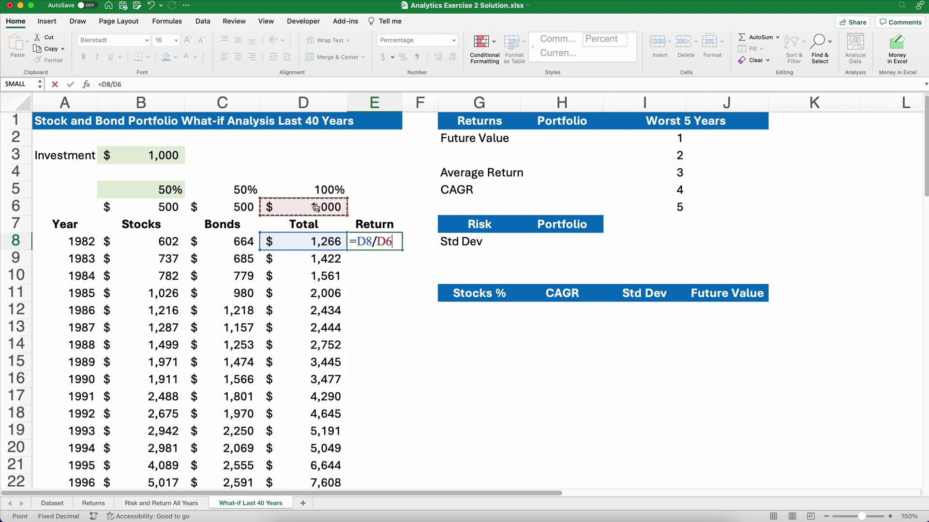
pyautogui.press('Return')
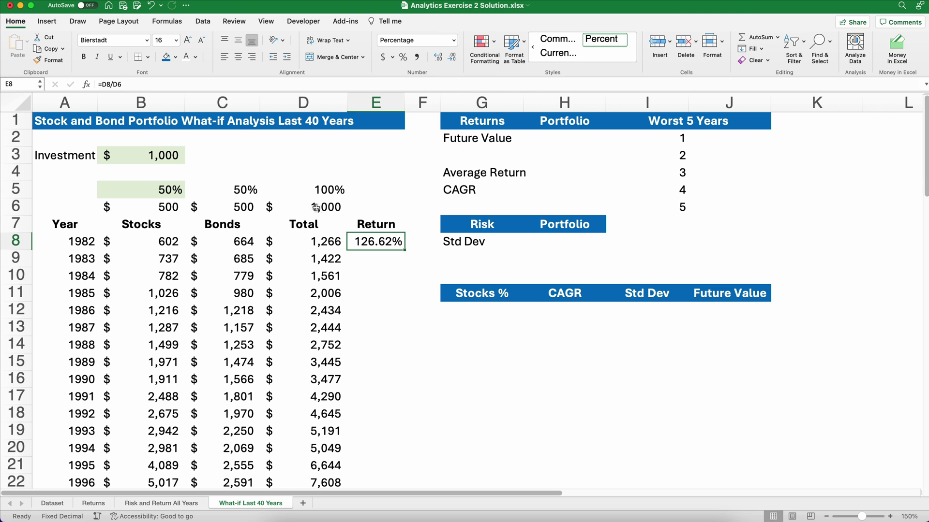
# - Subtract 1 in the 1982 return formula in E8 so it reads =D8/D6-1
pyautogui.click(129, 83)
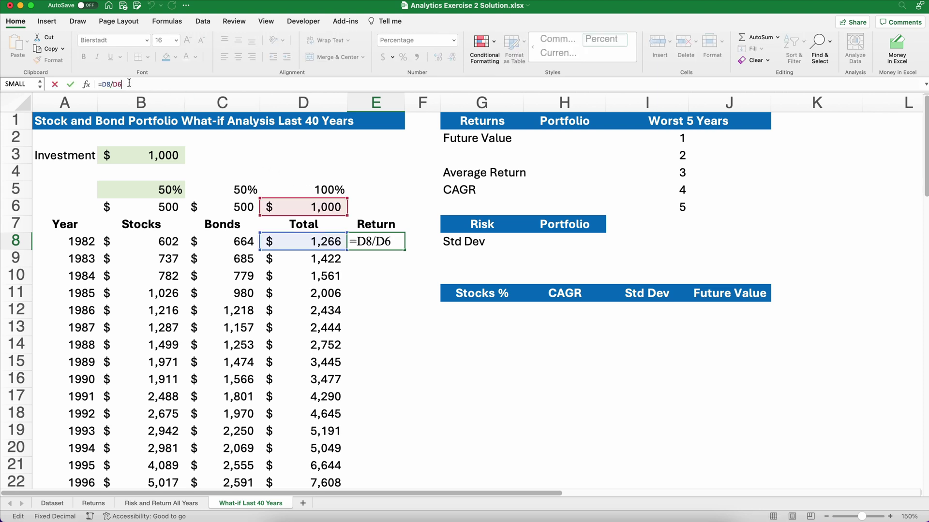
pyautogui.write('-1')
pyautogui.press('Return')
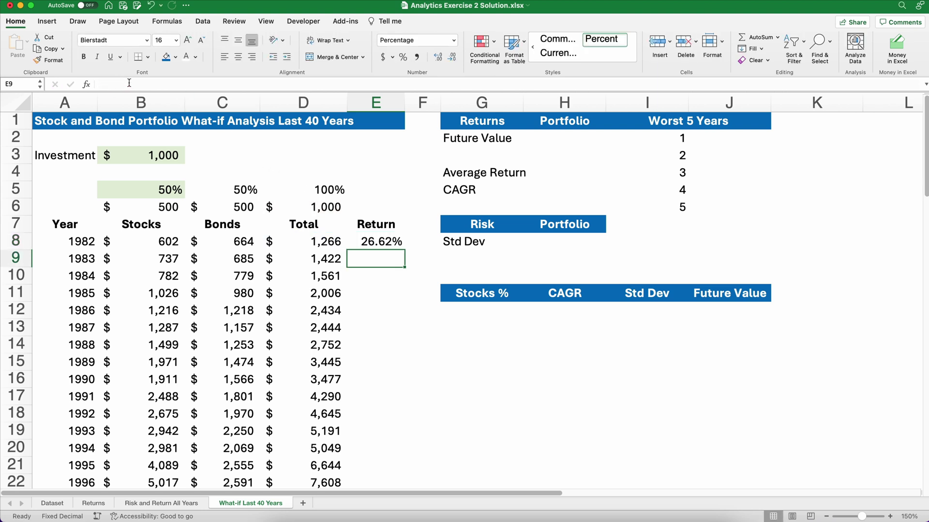
pyautogui.click(376, 241)
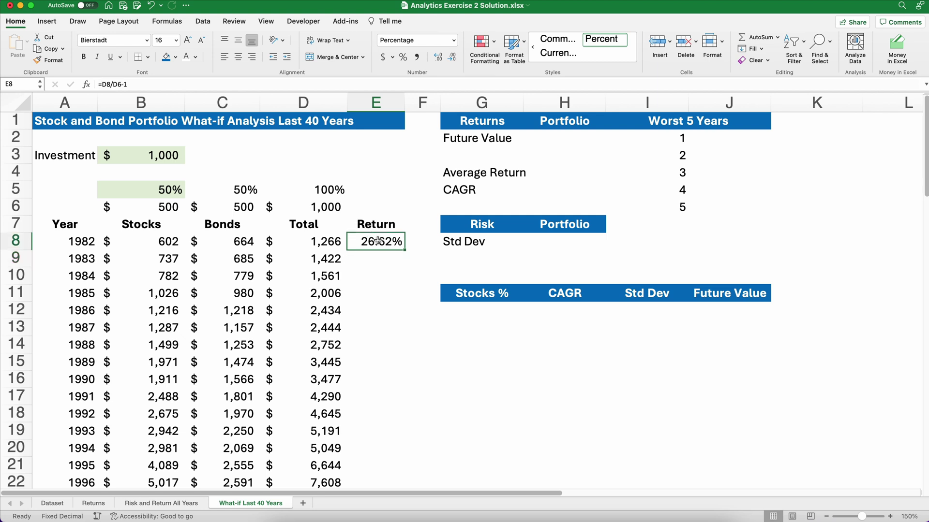
# - Enter the 1983 portfolio return formula =D9/D8-1 in E9
pyautogui.click(376, 264)
pyautogui.write('=')
pyautogui.press('Left')
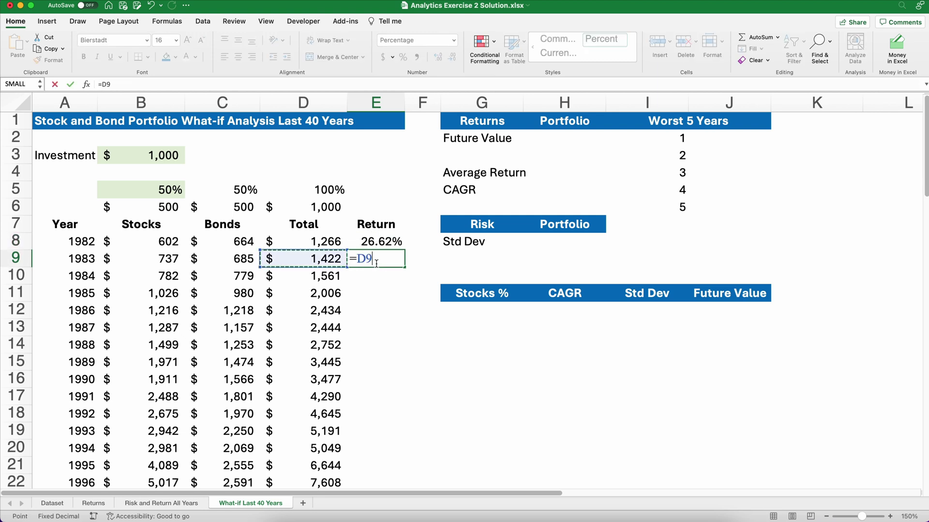
pyautogui.write('/')
pyautogui.press('Left')
pyautogui.press('Up')
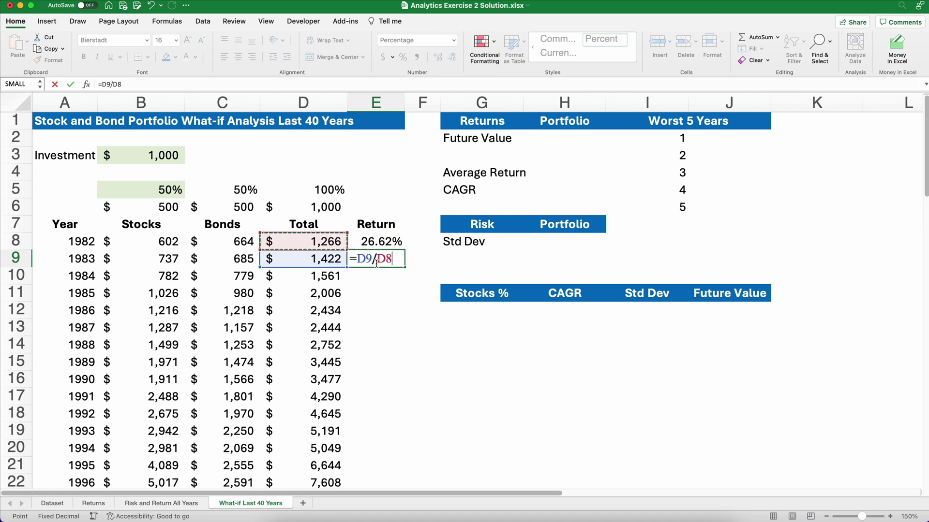
pyautogui.write('-1')
pyautogui.press('Return')
# - Fill the 1983 return formula in E9 down through 2021 in row 47 and review the 2008 values
pyautogui.click(377, 260)
pyautogui.moveTo(381, 242); pyautogui.dragTo(380, 258)
pyautogui.click(380, 257)
pyautogui.doubleClick(405, 268)
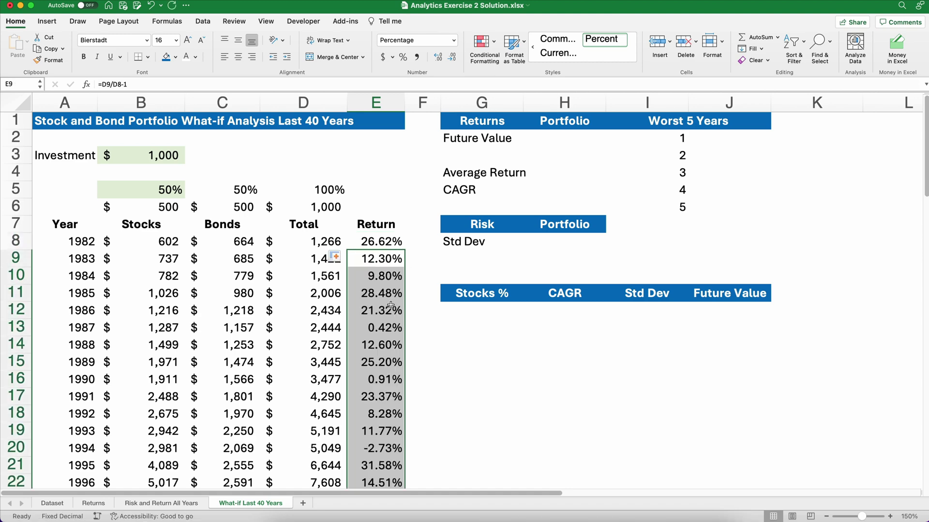
pyautogui.scroll(-5, 382, 339)
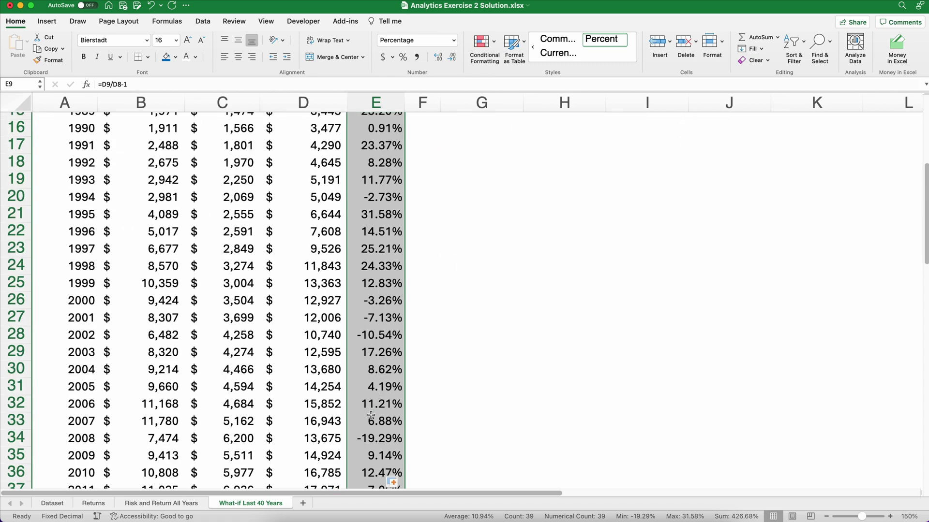
pyautogui.moveTo(81, 438); pyautogui.dragTo(366, 443)
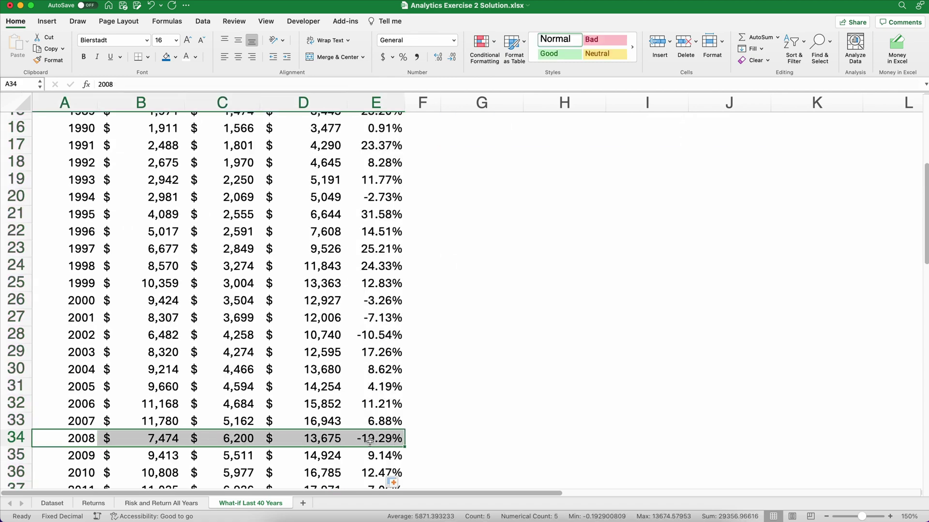
pyautogui.scroll(5, 370, 441)
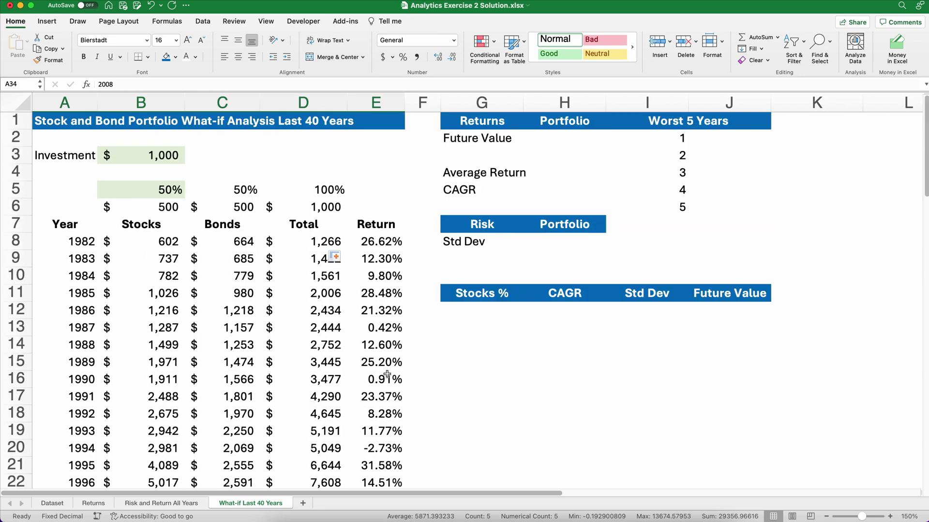
# - Link the portfolio's future value in H2 to the 2021 total with =D47
pyautogui.click(586, 146)
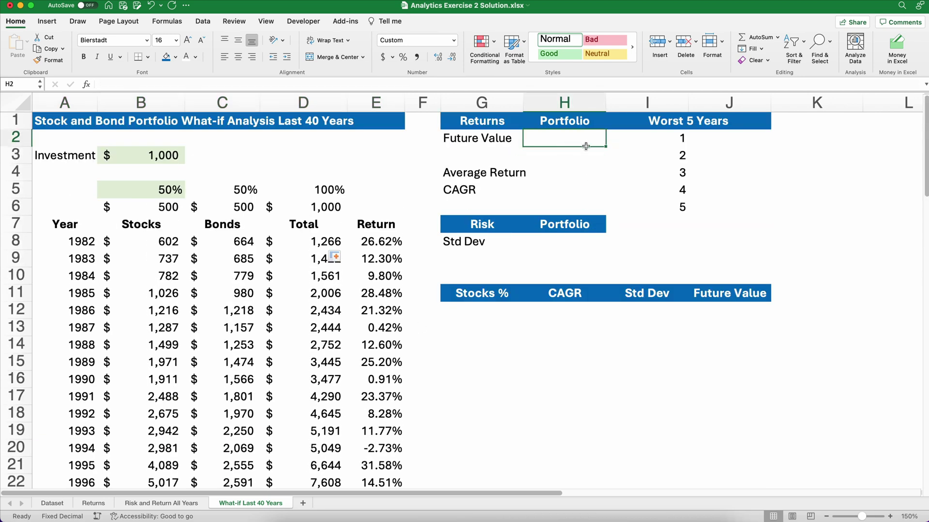
pyautogui.write('=')
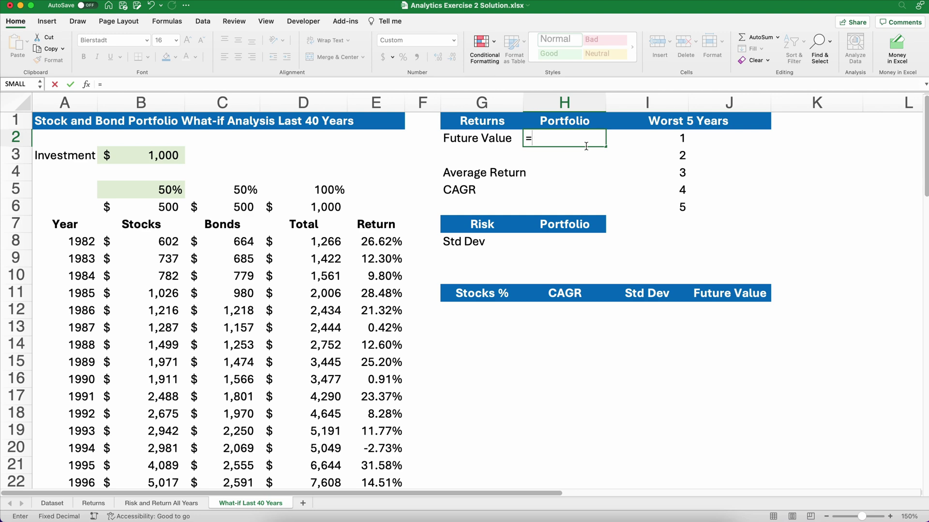
pyautogui.scroll(-10, 315, 337)
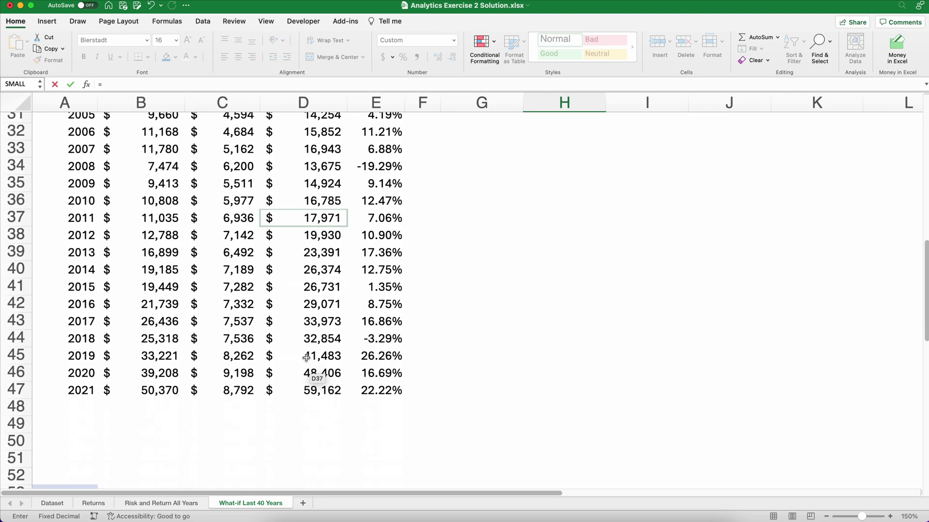
pyautogui.click(311, 388)
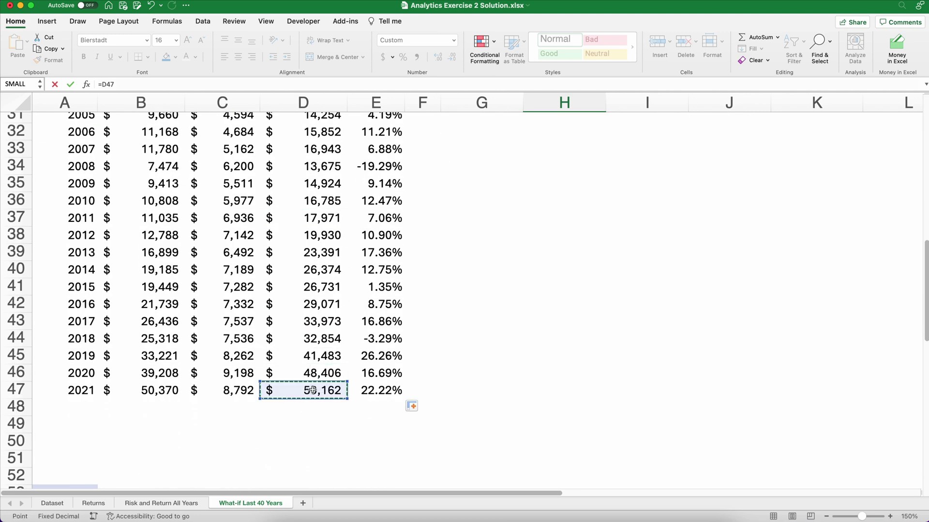
pyautogui.press('Return')
pyautogui.scroll(2, 484, 399)
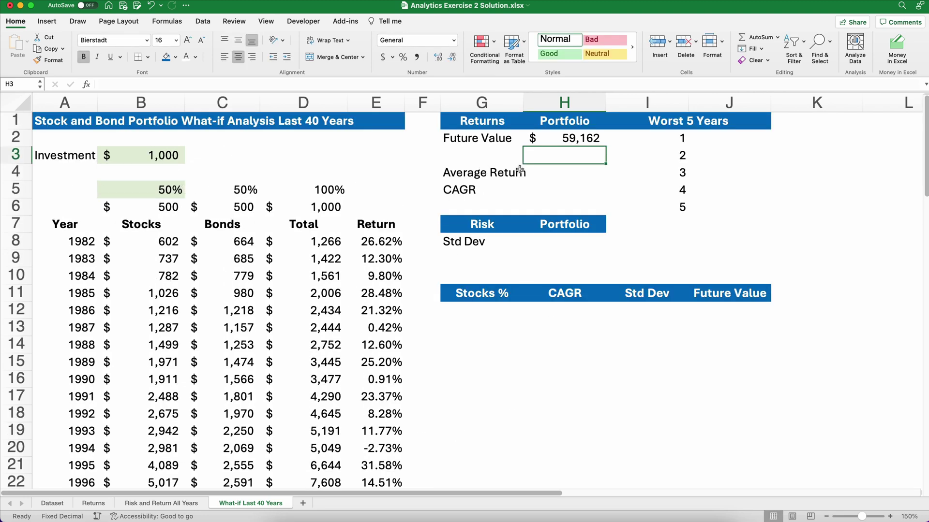
pyautogui.click(593, 139)
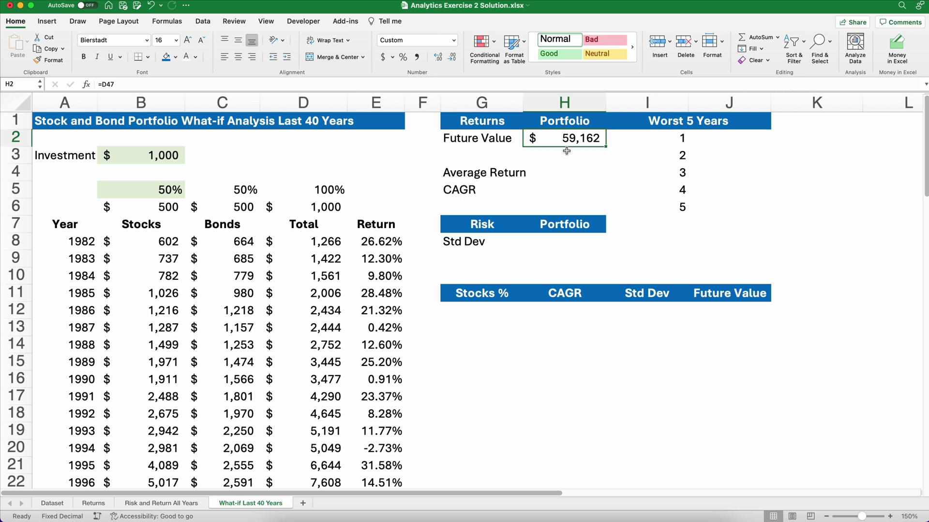
# - Widen column G slightly to fit the Average Return label and start an AVERAGE formula in H4
pyautogui.click(563, 174)
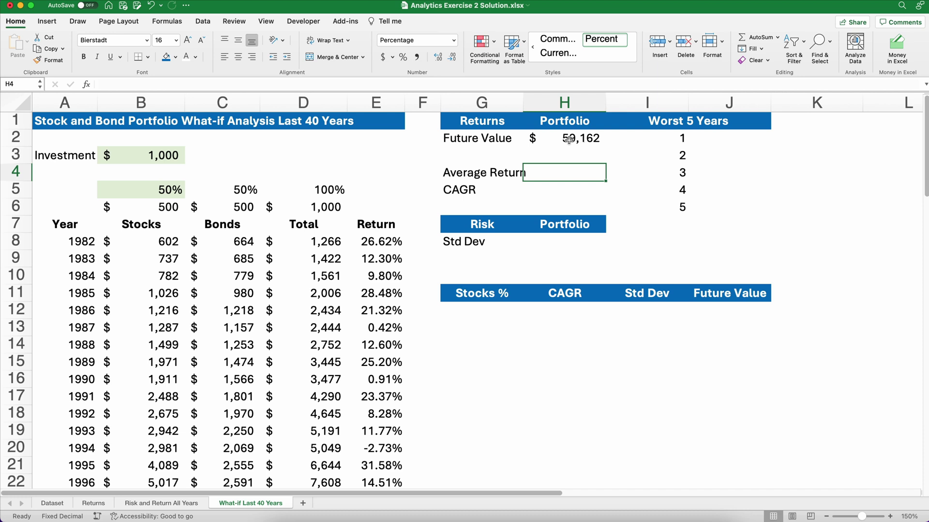
pyautogui.moveTo(523, 102); pyautogui.dragTo(530, 102)
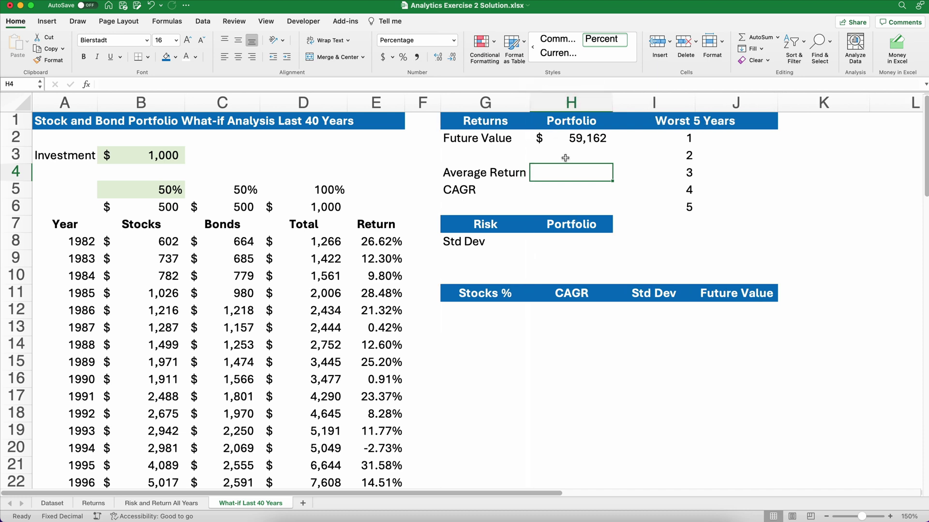
pyautogui.click(381, 242)
pyautogui.click(583, 171)
pyautogui.write('=')
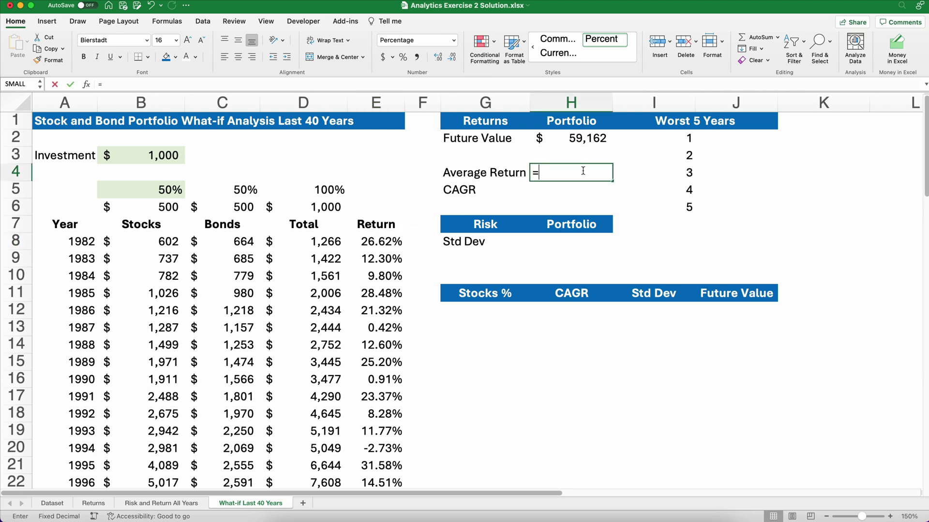
pyautogui.write('average')
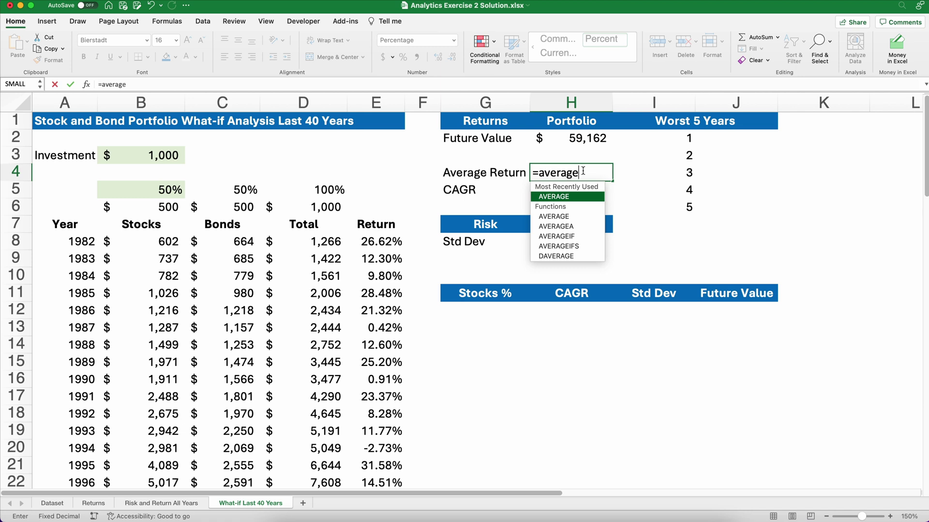
pyautogui.press('Tab')
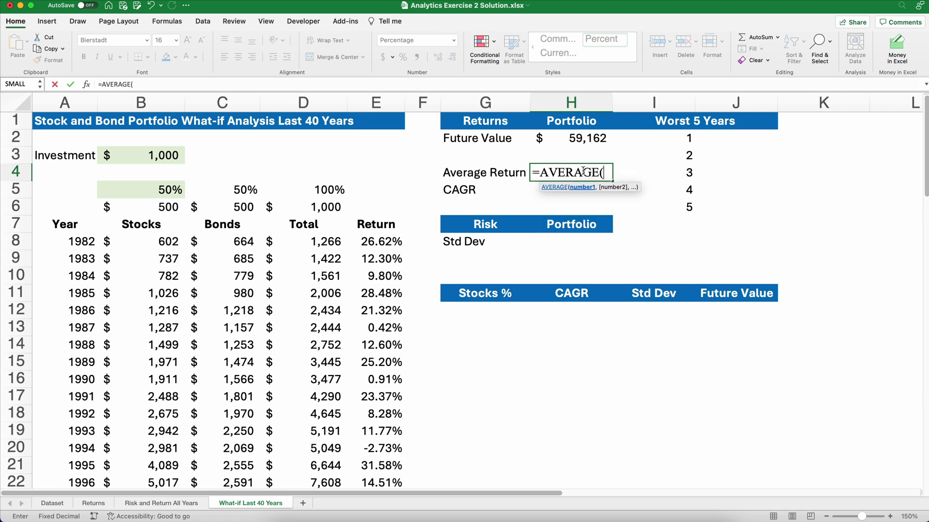
# - Complete the average return formula in H4 over the yearly returns as =AVERAGE(E8:E47)
pyautogui.moveTo(382, 242); pyautogui.dragTo(375, 451)
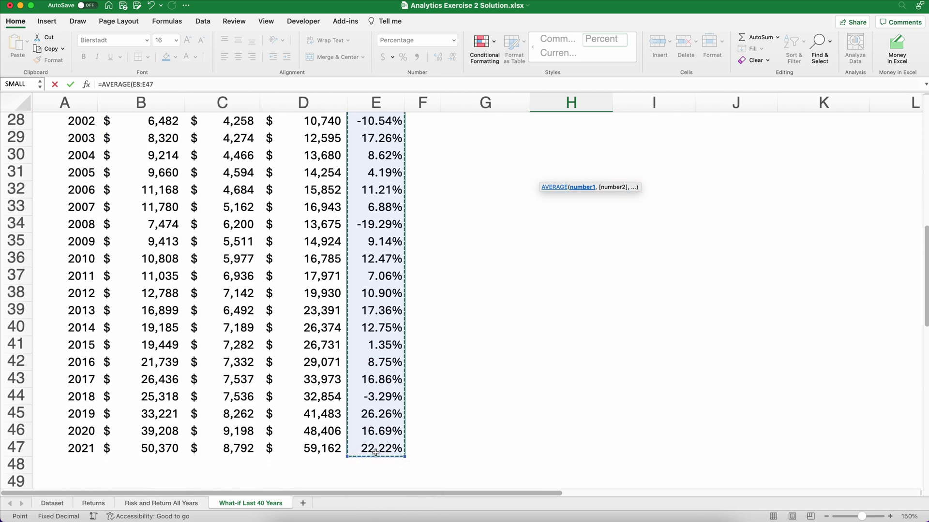
pyautogui.scroll(10, 374, 435)
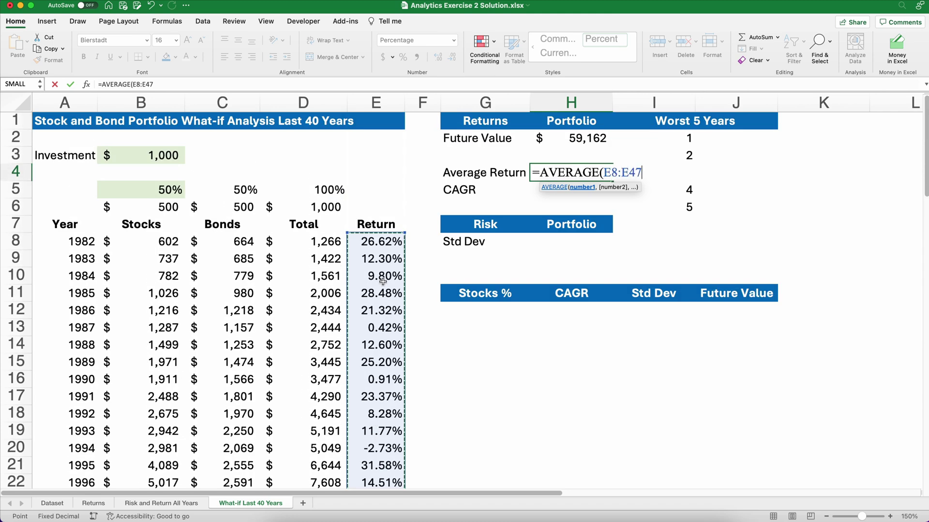
pyautogui.click(374, 244)
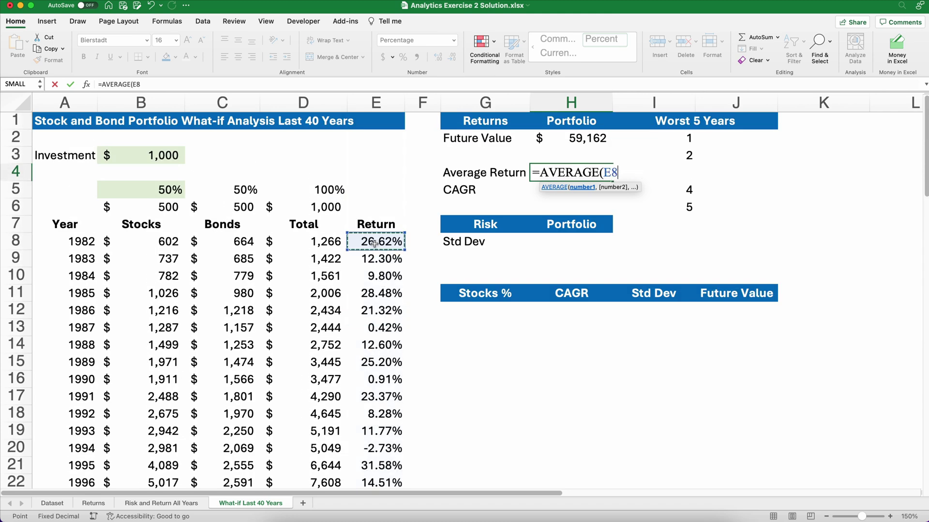
pyautogui.press('shift+super+Down')
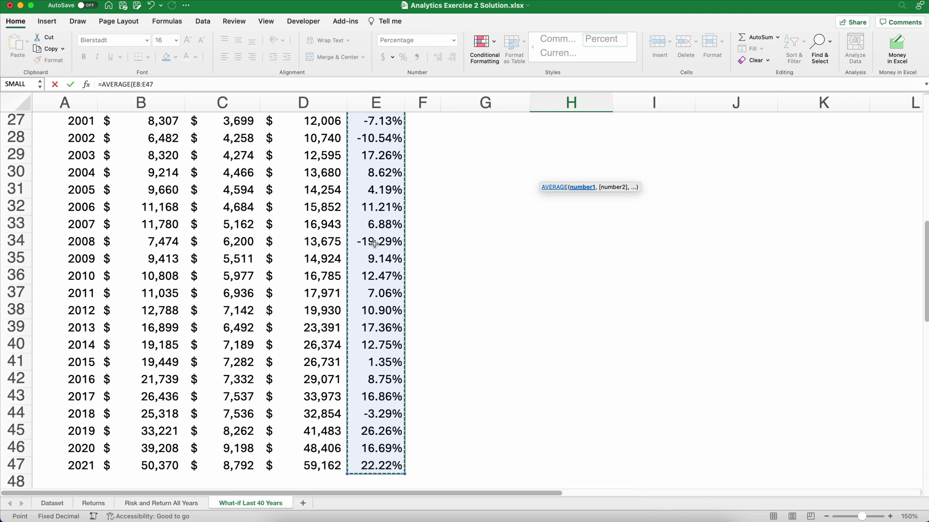
pyautogui.write(')')
pyautogui.press('Return')
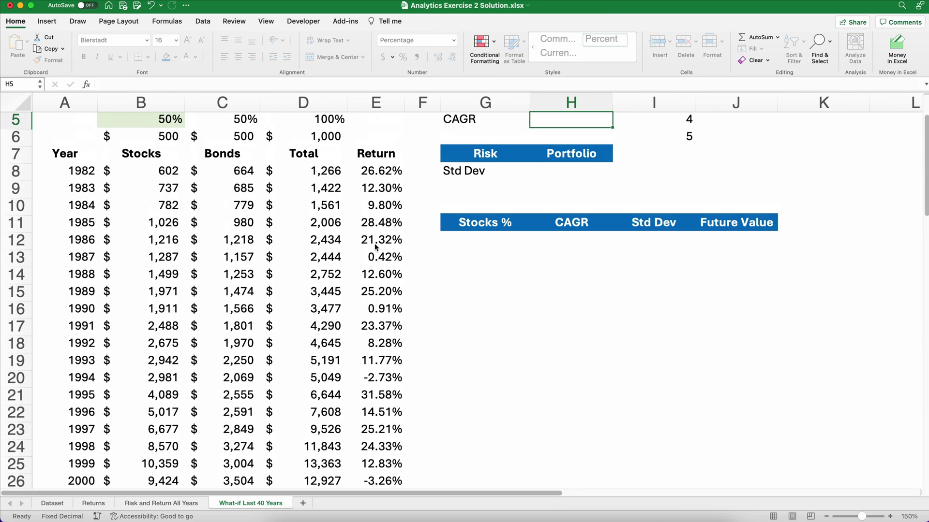
pyautogui.scroll(2, 615, 192)
pyautogui.click(585, 176)
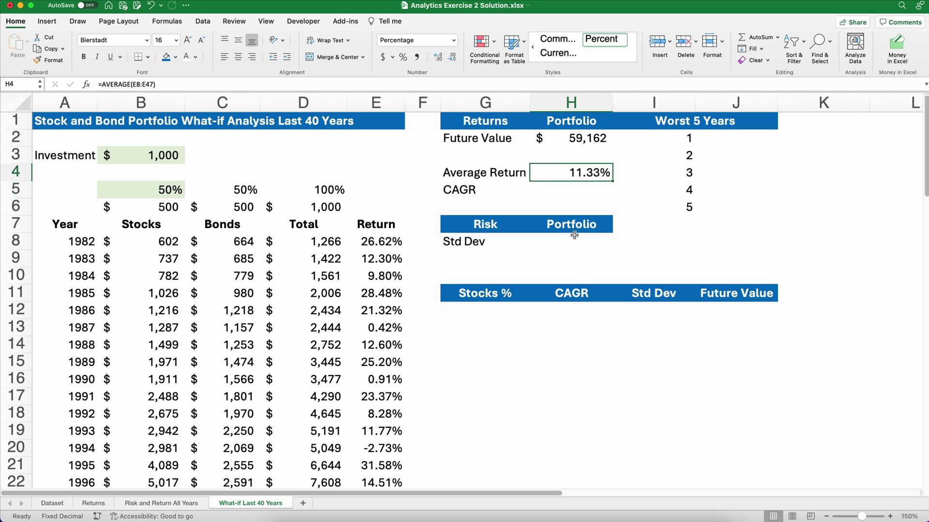
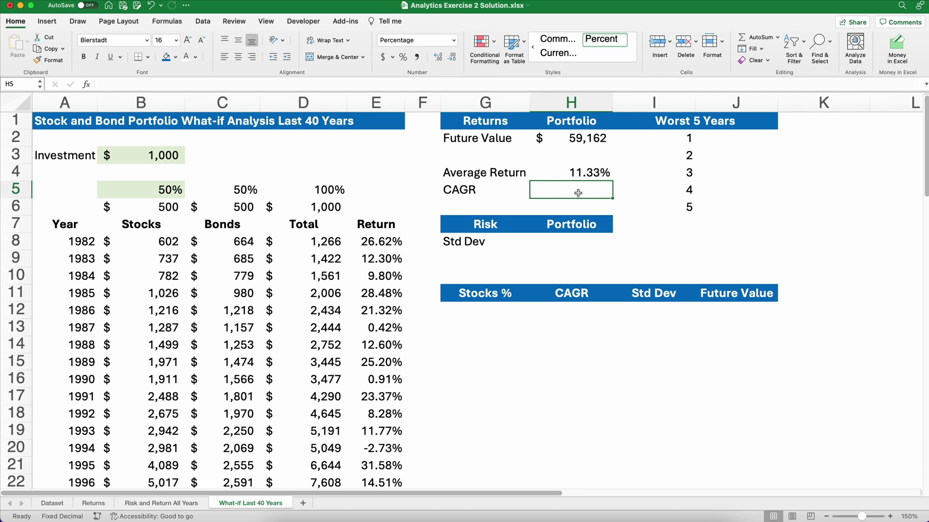
# - Insert the RRI function in H5 for the CAGR, with COUNT(A8:A47) as its number of periods
pyautogui.hotkey('shift', 'F3')
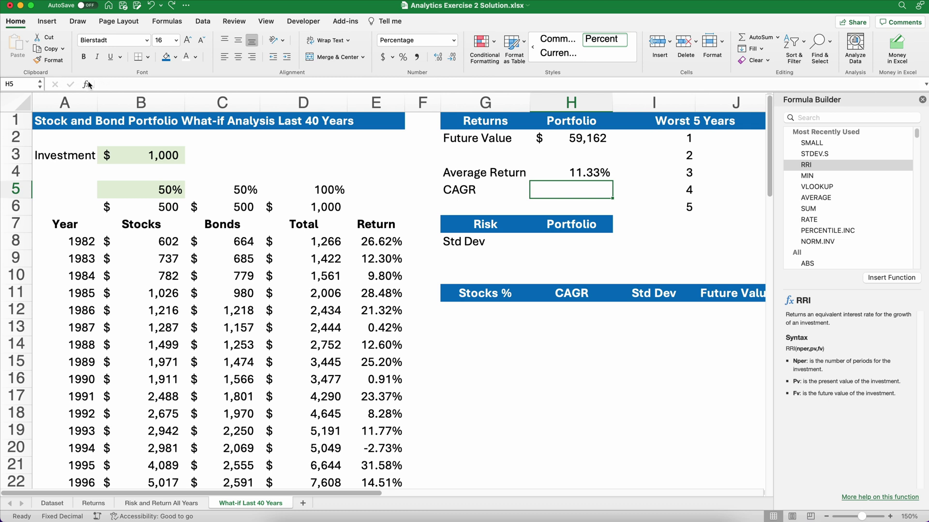
pyautogui.doubleClick(814, 164)
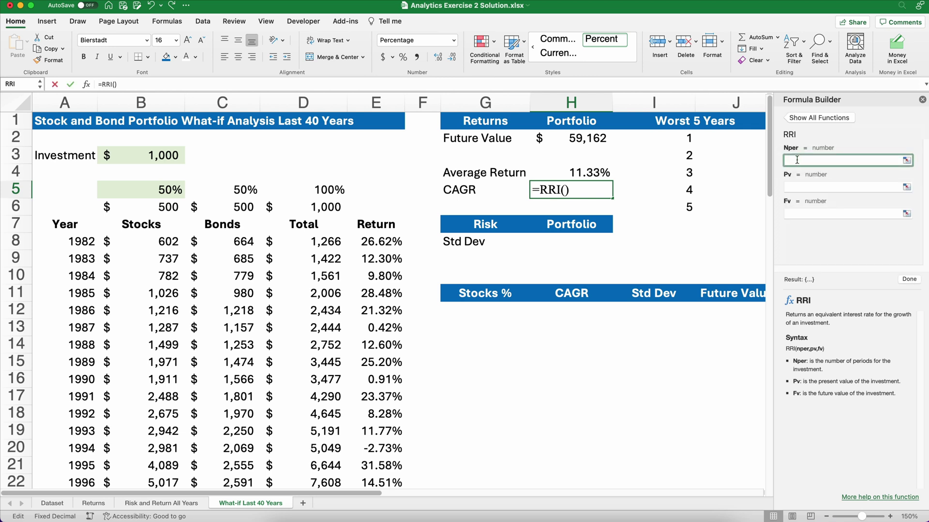
pyautogui.write('count')
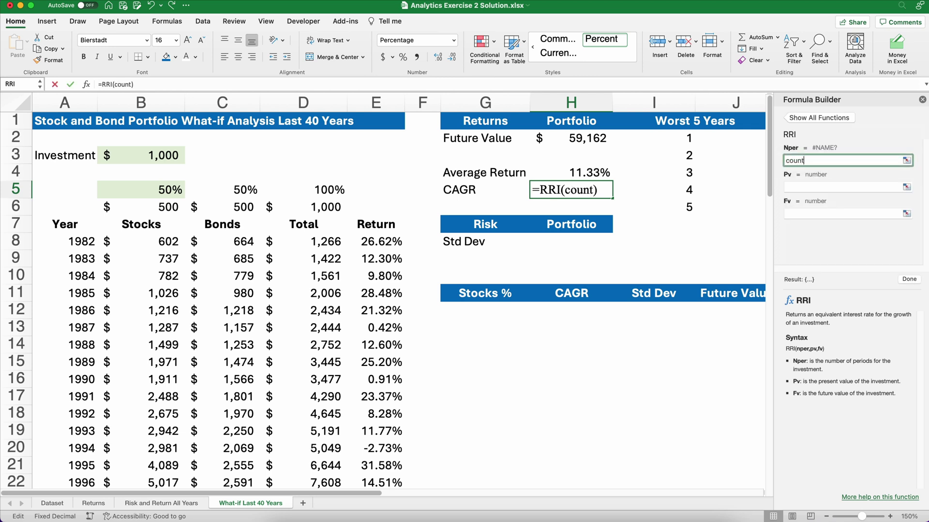
pyautogui.write('(')
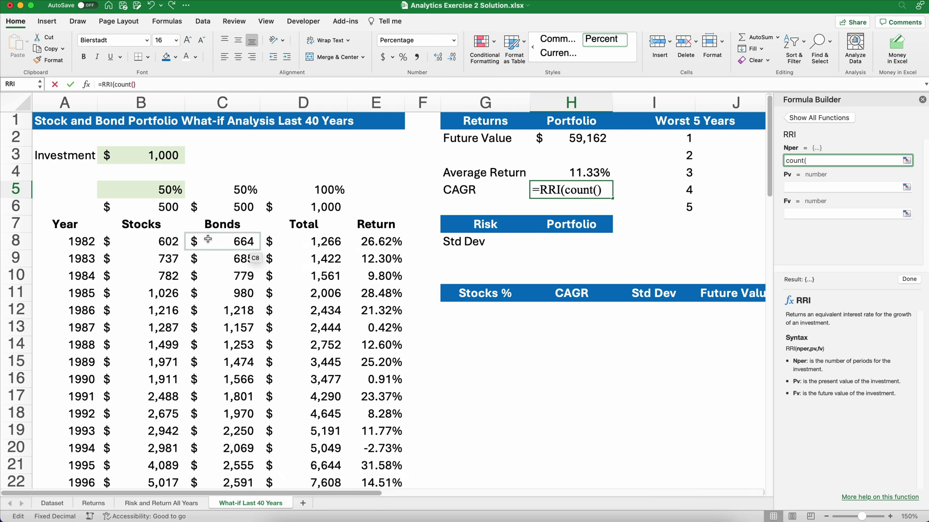
pyautogui.moveTo(82, 242); pyautogui.dragTo(81, 256)
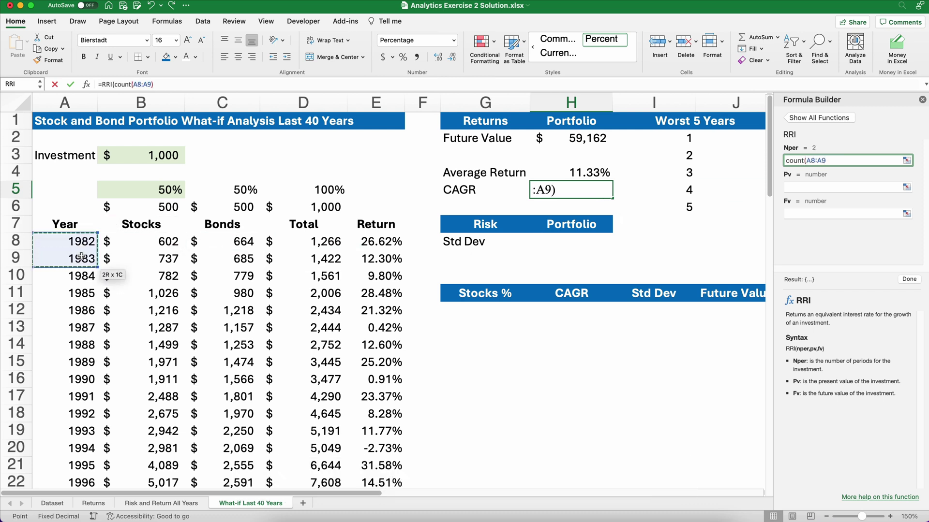
pyautogui.press('shift+super+Down')
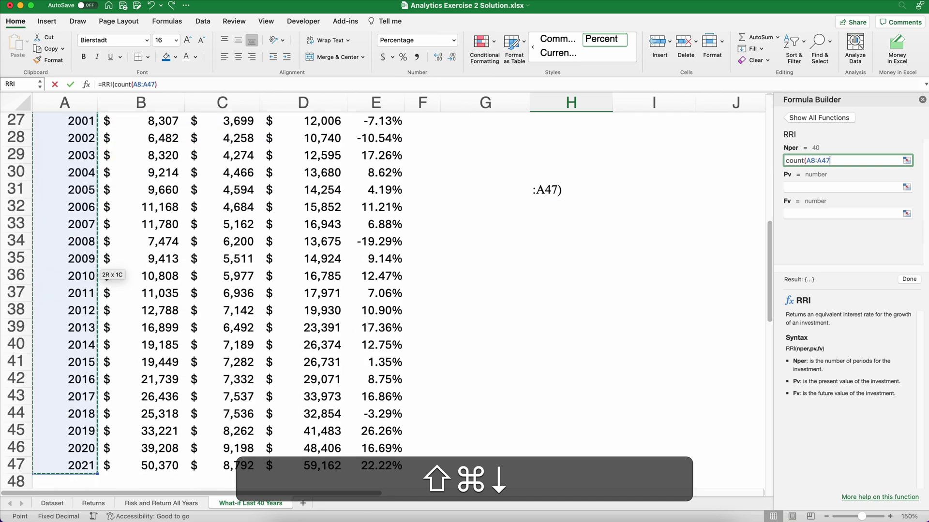
pyautogui.write(')')
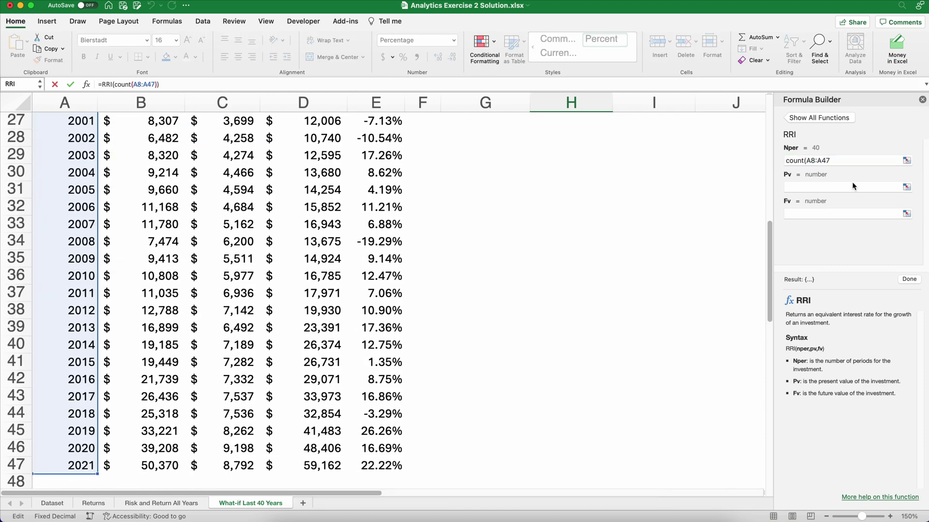
pyautogui.click(838, 160)
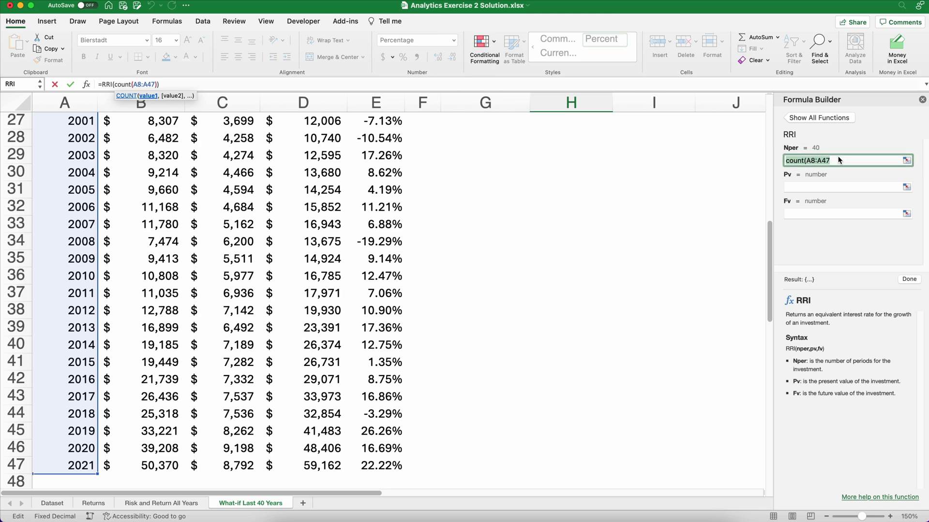
pyautogui.press('Right')
pyautogui.write(')')
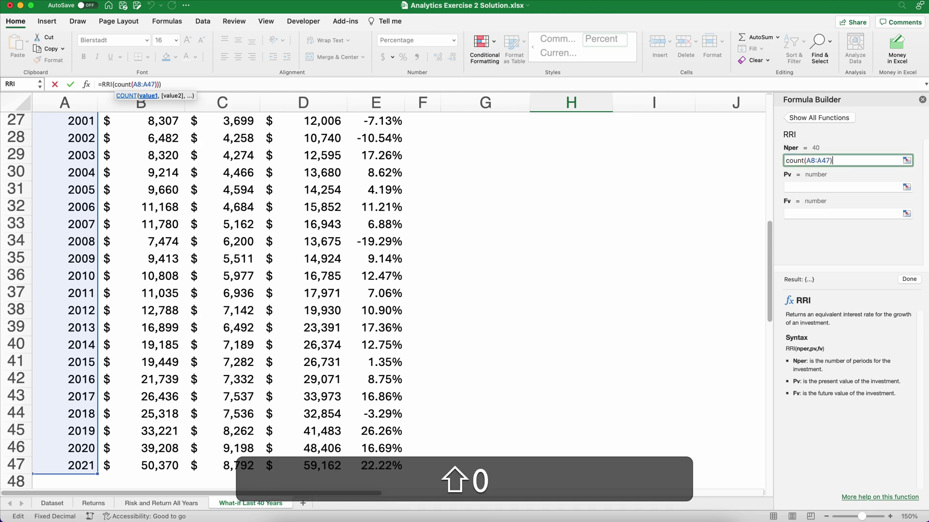
pyautogui.click(808, 187)
pyautogui.scroll(10, 646, 273)
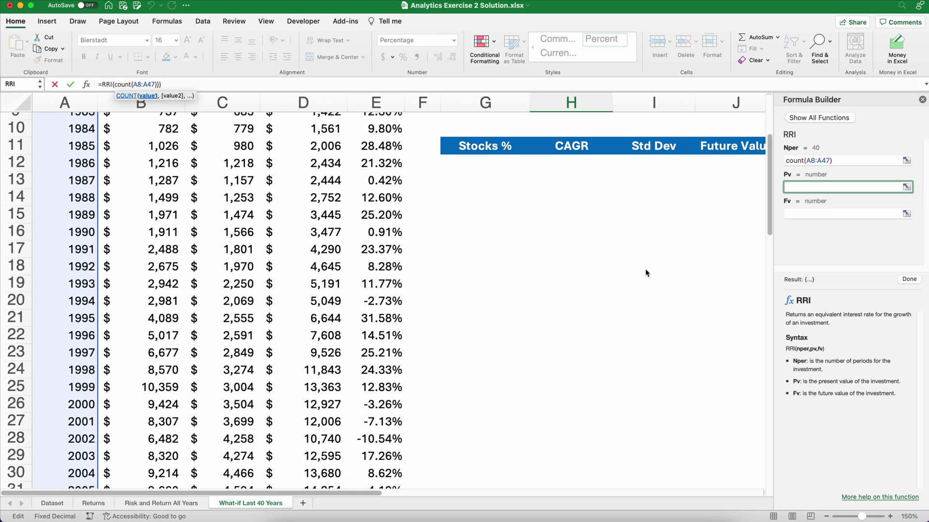
pyautogui.scroll(5, 646, 273)
pyautogui.click(142, 159)
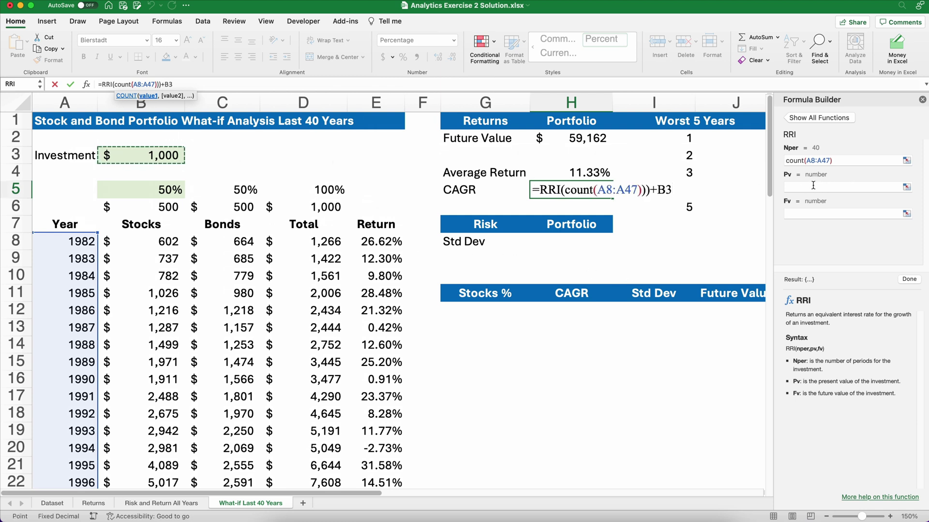
pyautogui.press('BackSpace')
pyautogui.press('BackSpace')
pyautogui.press('BackSpace')
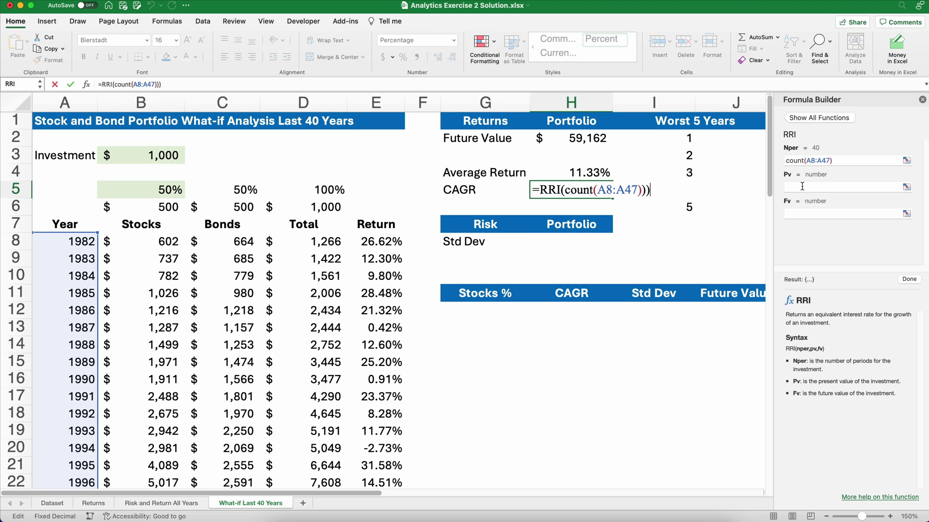
# - Complete the RRI formula in H5 with present value B3 and future value H2, accepting the proposed parenthesis correction
pyautogui.click(802, 188)
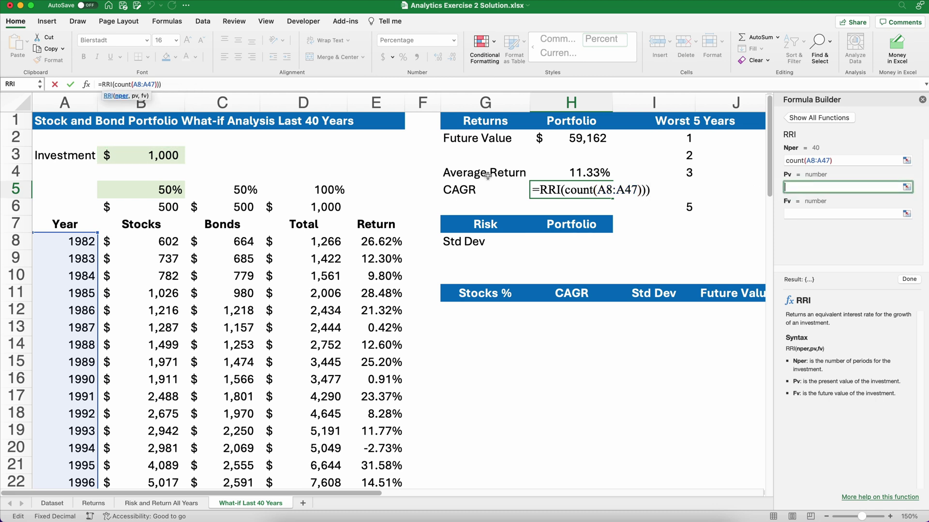
pyautogui.click(145, 157)
pyautogui.click(788, 214)
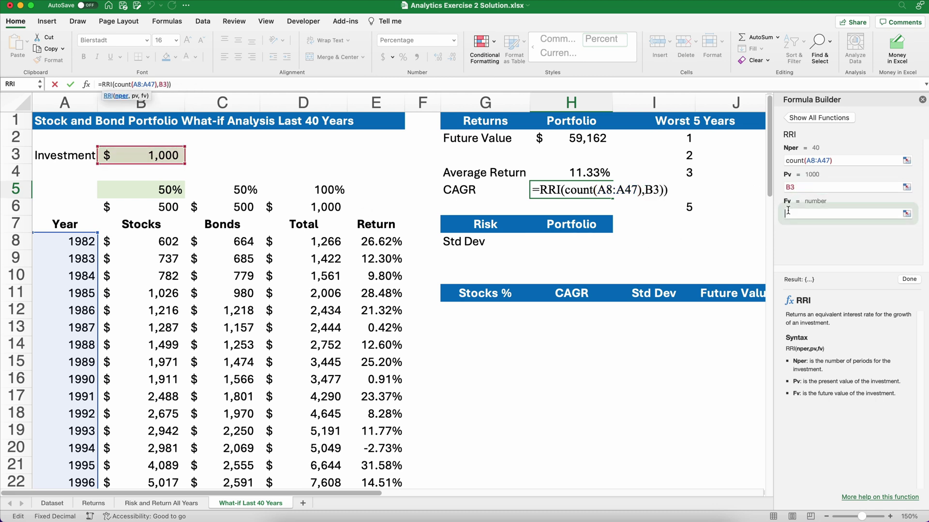
pyautogui.click(593, 146)
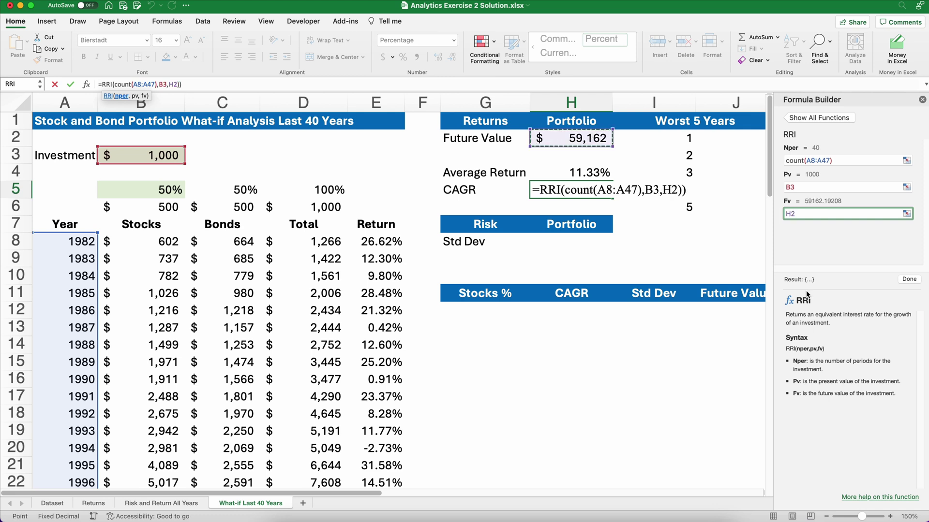
pyautogui.click(909, 280)
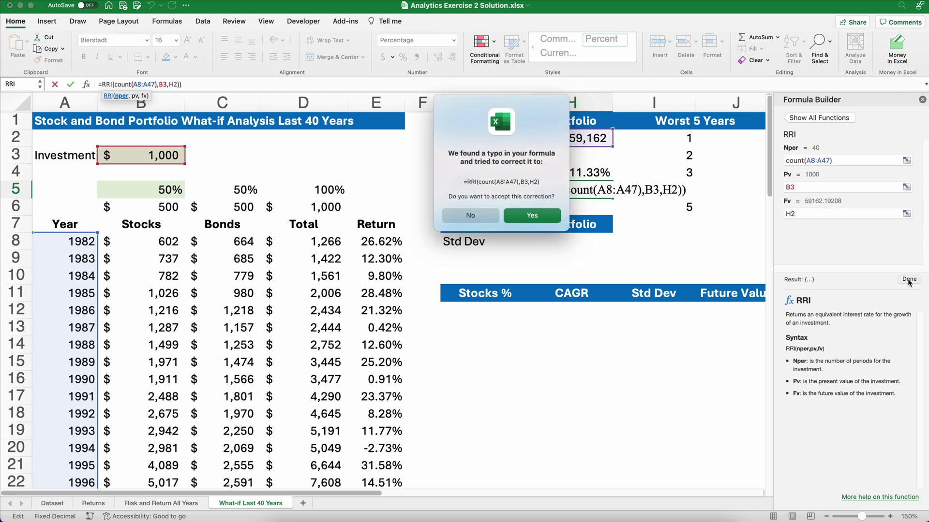
pyautogui.click(517, 215)
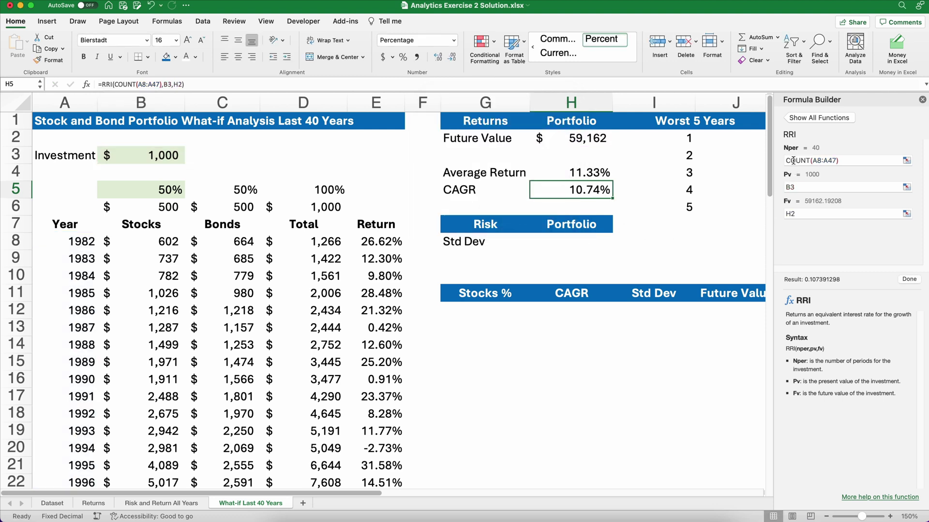
# - Replace the number of periods in the H5 CAGR formula with 40 and close the Formula Builder
pyautogui.moveTo(841, 163); pyautogui.dragTo(795, 162)
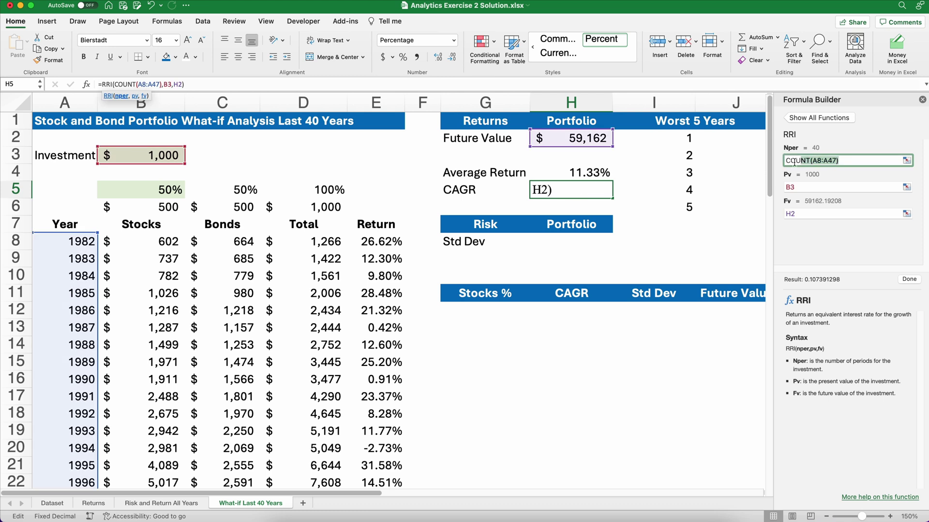
pyautogui.write('40')
pyautogui.press('Return')
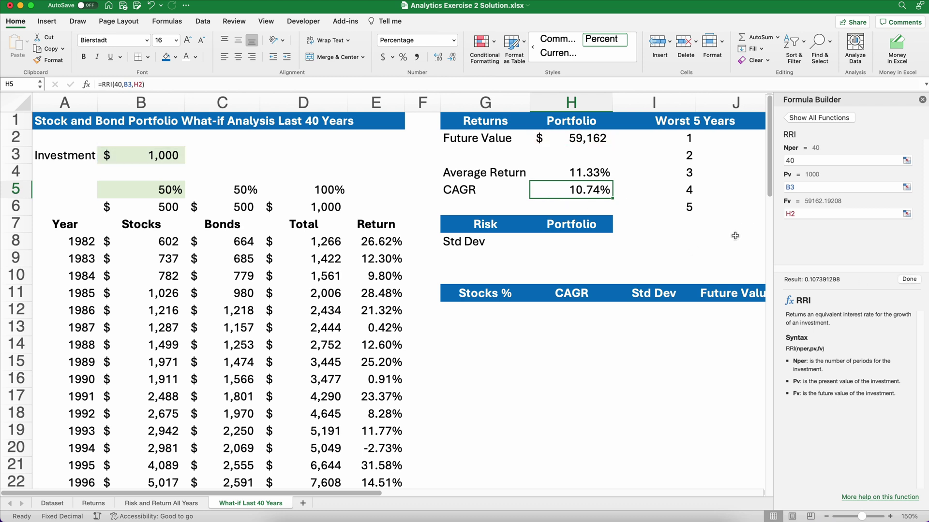
pyautogui.click(921, 99)
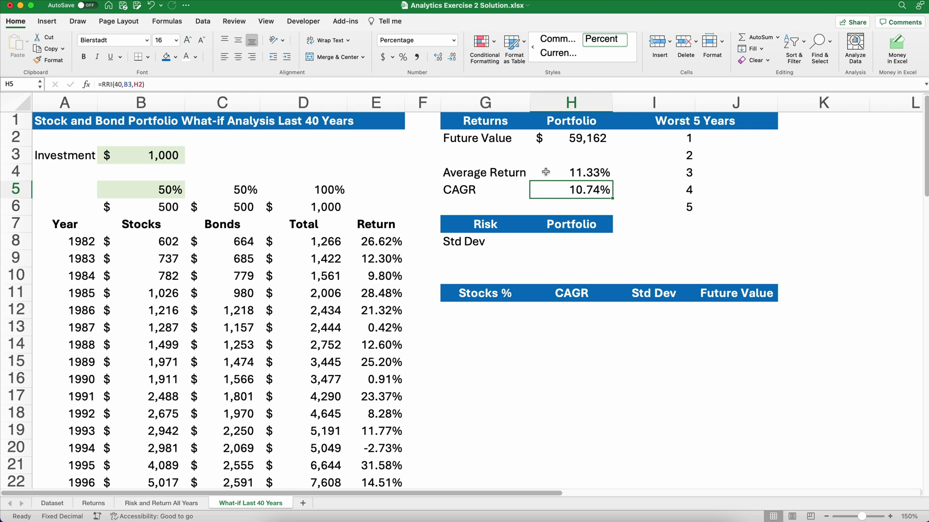
pyautogui.moveTo(472, 139); pyautogui.dragTo(564, 188)
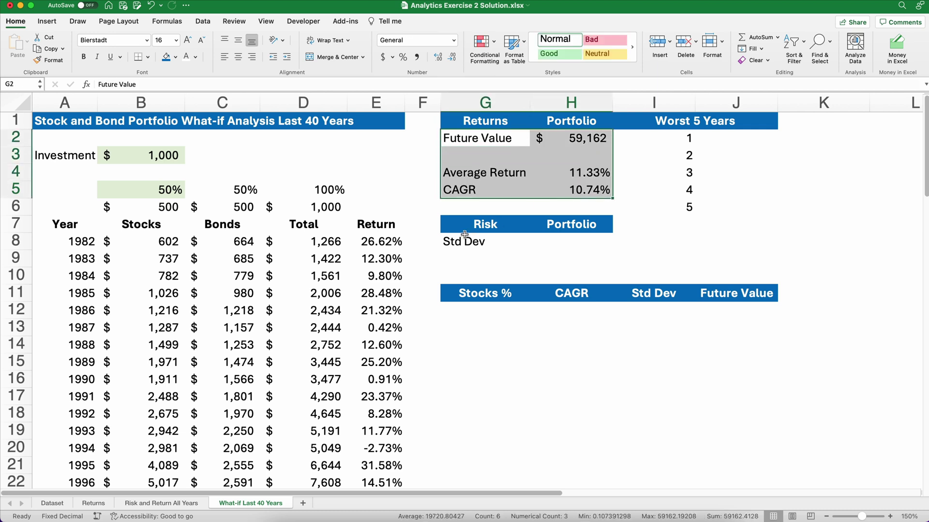
pyautogui.moveTo(464, 237); pyautogui.dragTo(580, 259)
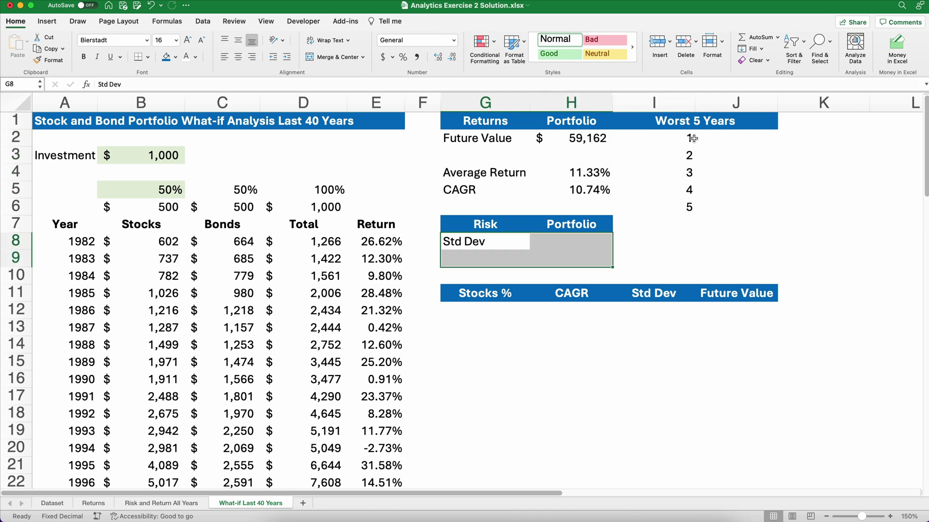
pyautogui.moveTo(690, 142); pyautogui.dragTo(730, 207)
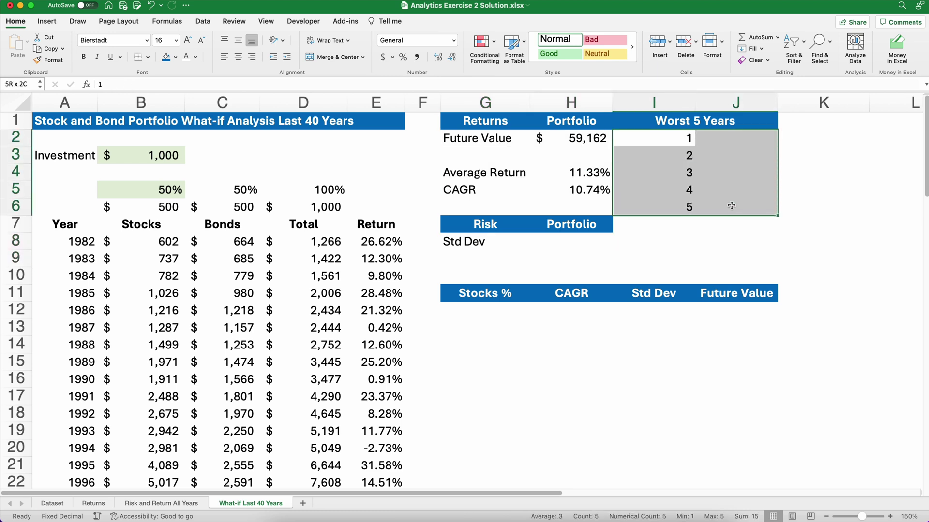
pyautogui.click(484, 242)
# - Calculate the portfolio's standard deviation in H8 over the yearly returns as =STDEV.S(E8:E47)
pyautogui.click(557, 239)
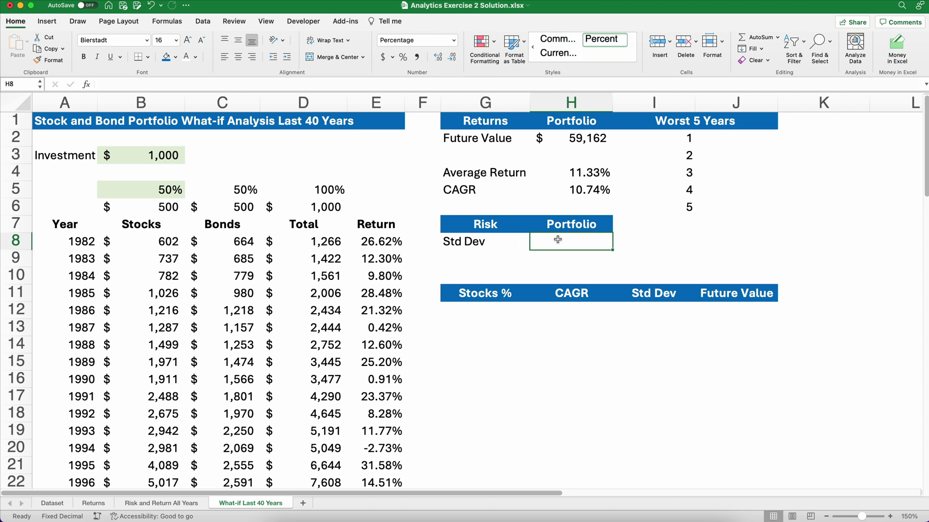
pyautogui.write('=')
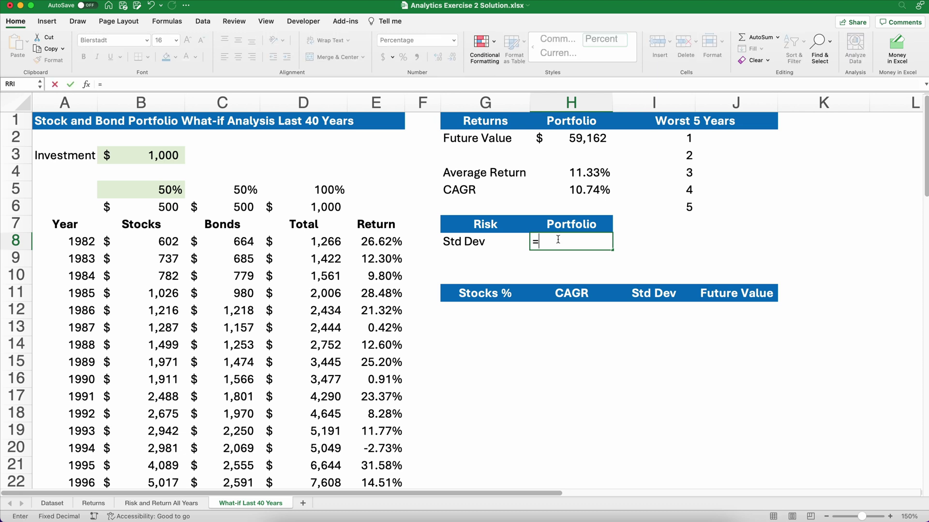
pyautogui.write('std')
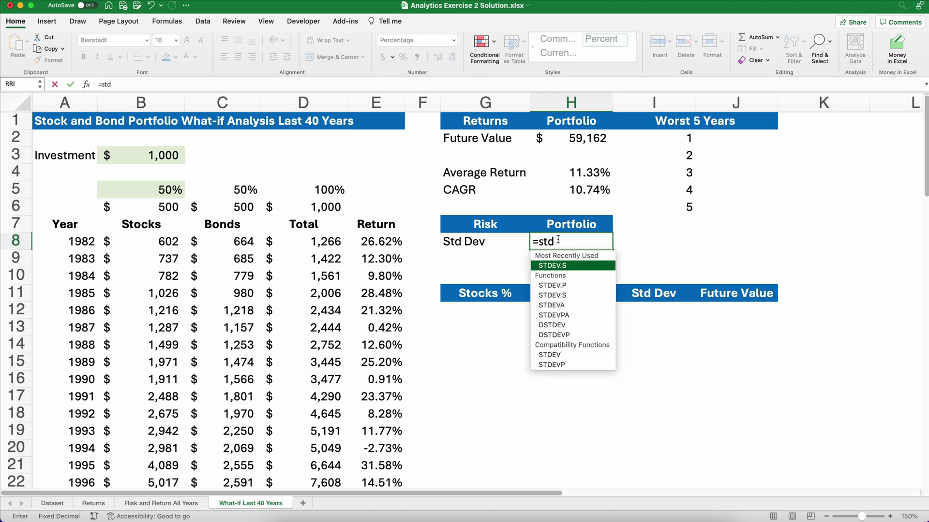
pyautogui.doubleClick(556, 266)
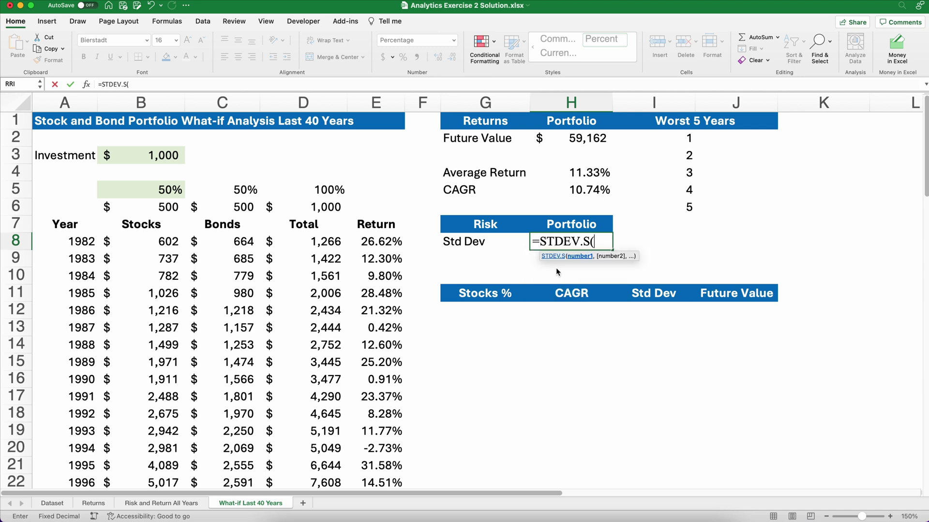
pyautogui.click(389, 244)
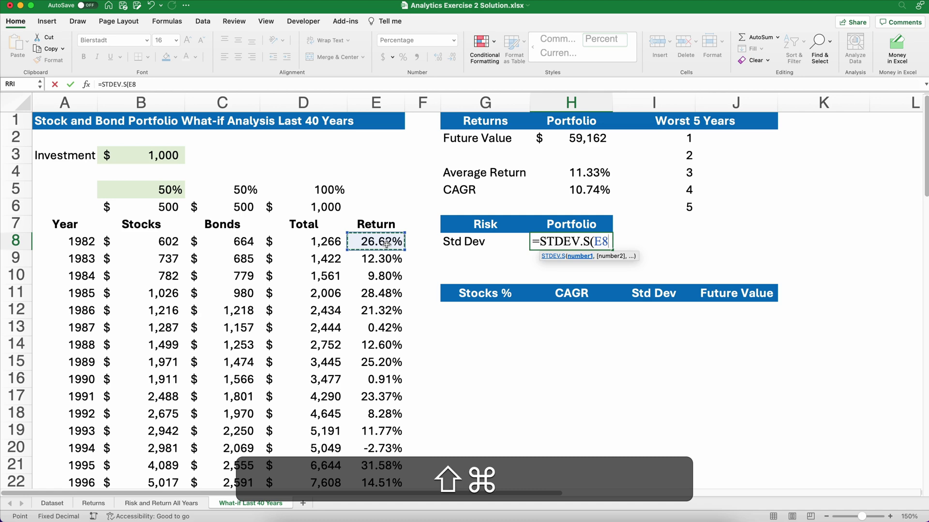
pyautogui.press('super+shift+Down')
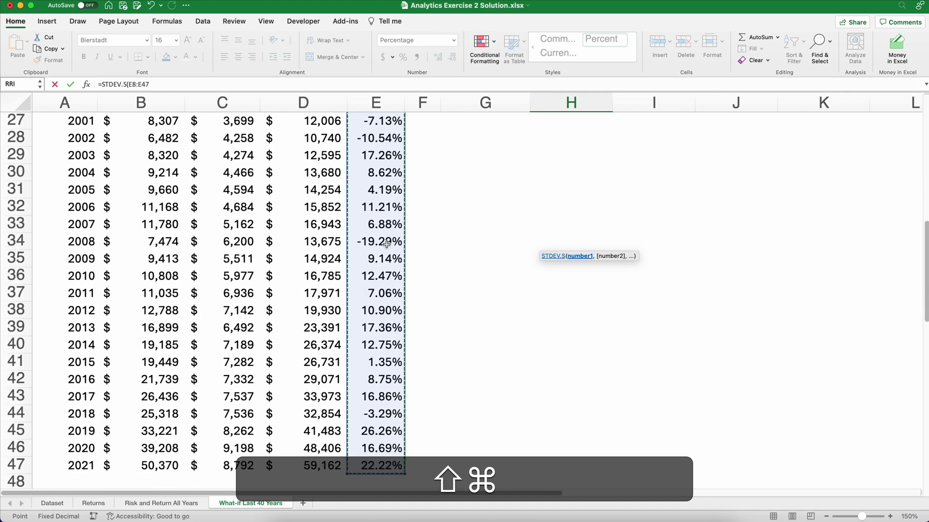
pyautogui.write(')')
pyautogui.press('Return')
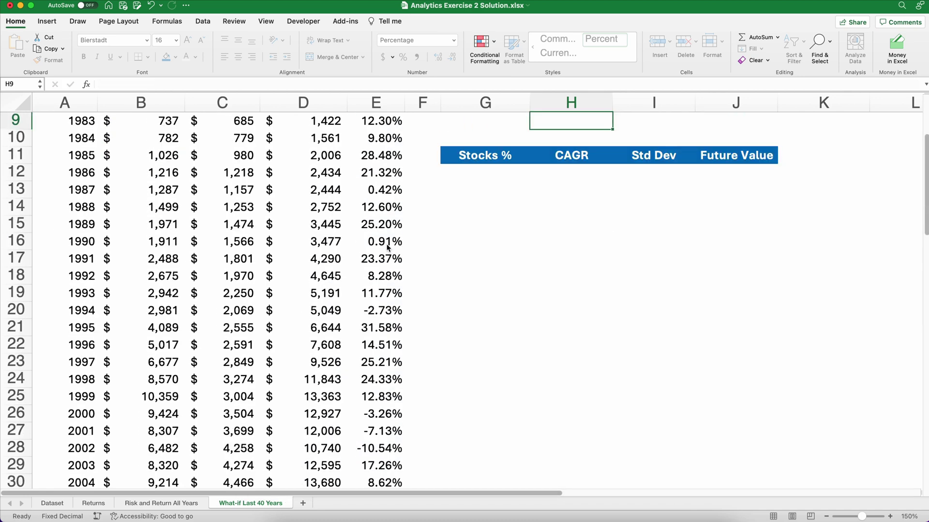
pyautogui.scroll(3, 631, 295)
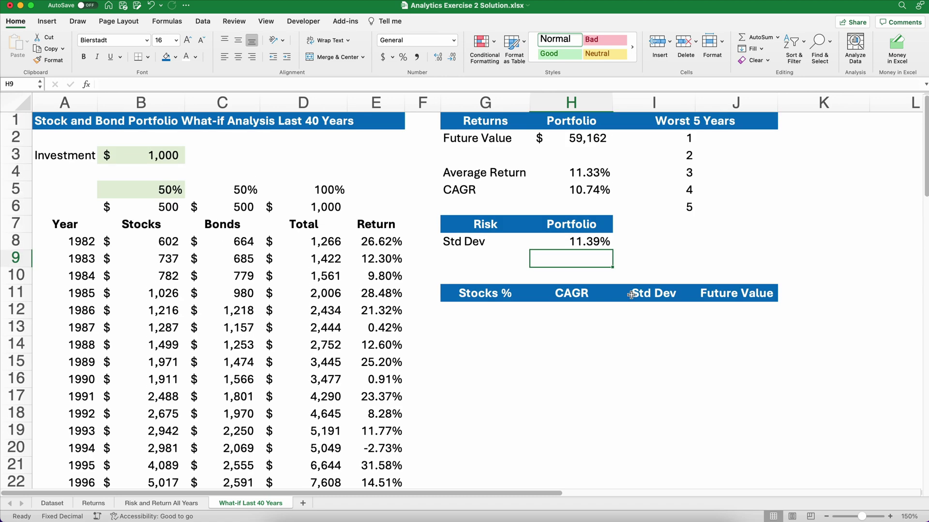
pyautogui.click(591, 241)
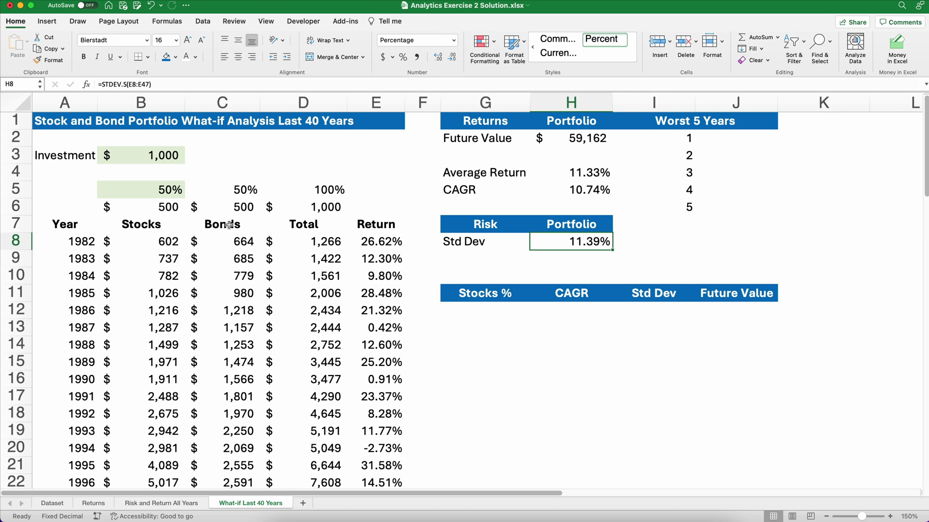
# - Set the stock allocation in B5 to 100%
pyautogui.click(161, 188)
pyautogui.click(190, 194)
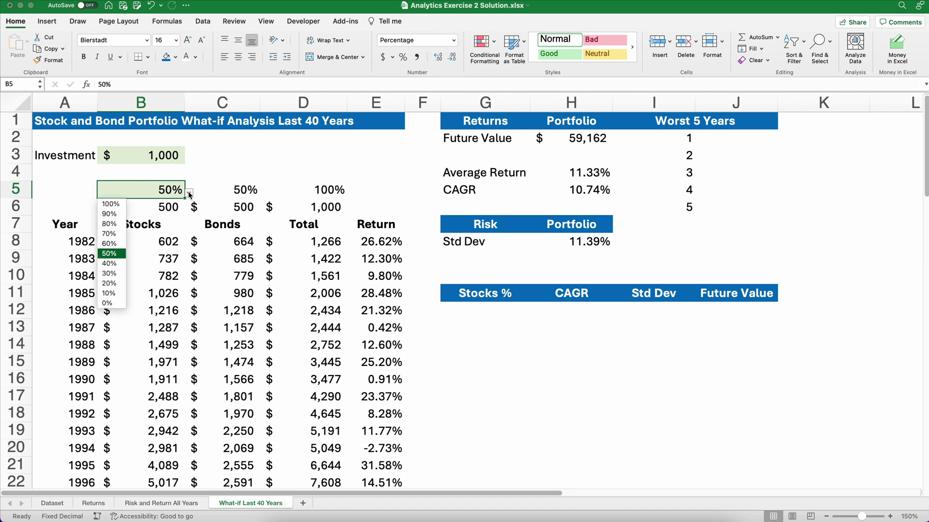
pyautogui.click(116, 204)
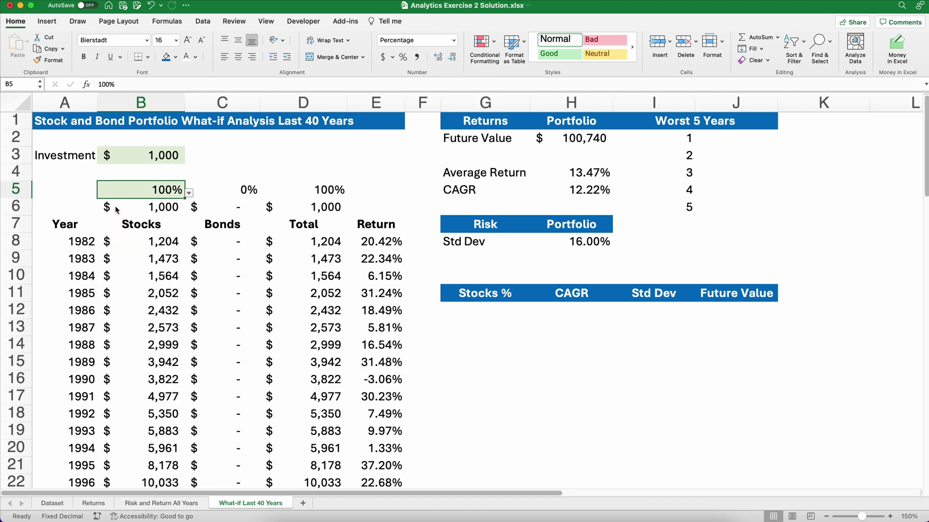
# - Choose 50% as the stock allocation in B5
pyautogui.click(189, 193)
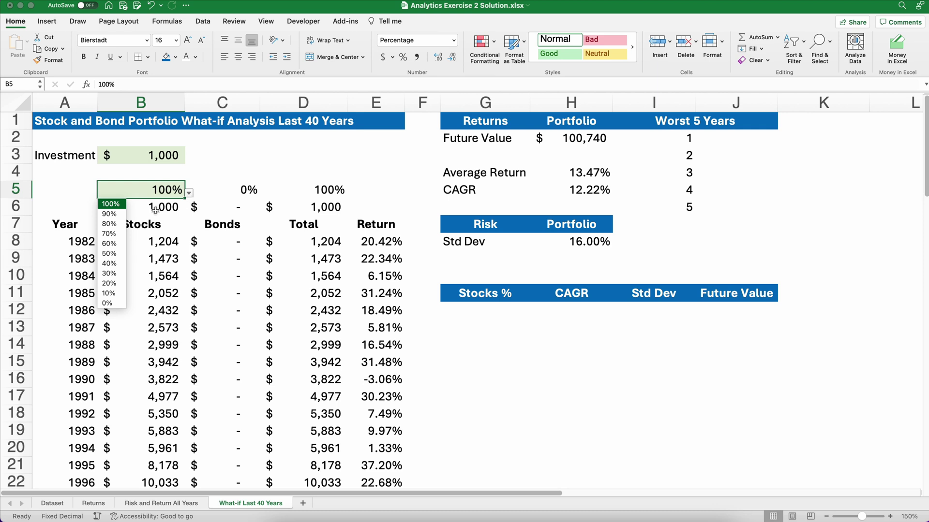
pyautogui.press('Down')
pyautogui.press('Down')
pyautogui.press('Down')
pyautogui.press('Down')
pyautogui.press('Down')
pyautogui.press('Return')
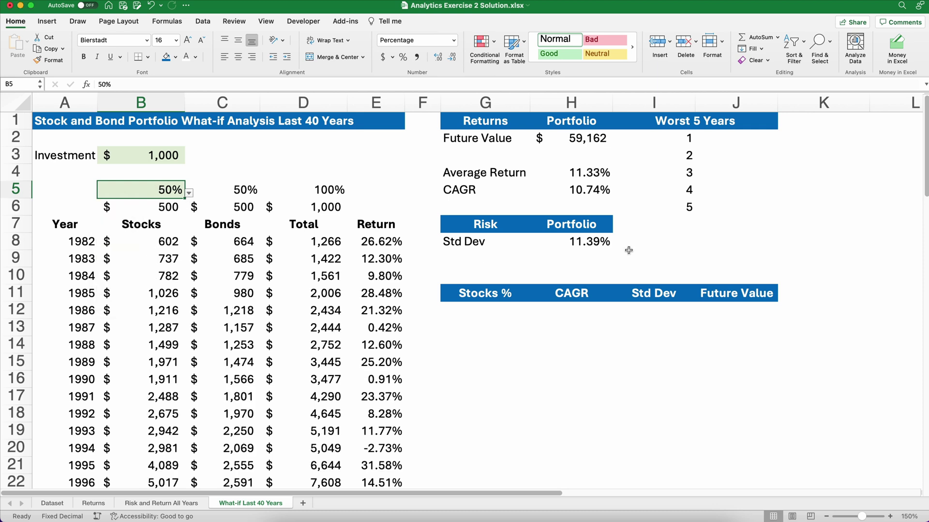
# - Calculate the worst yearly return in J2 as =SMALL($E$8:$E$47,I2), using an absolute range for the returns
pyautogui.click(710, 230)
pyautogui.click(717, 141)
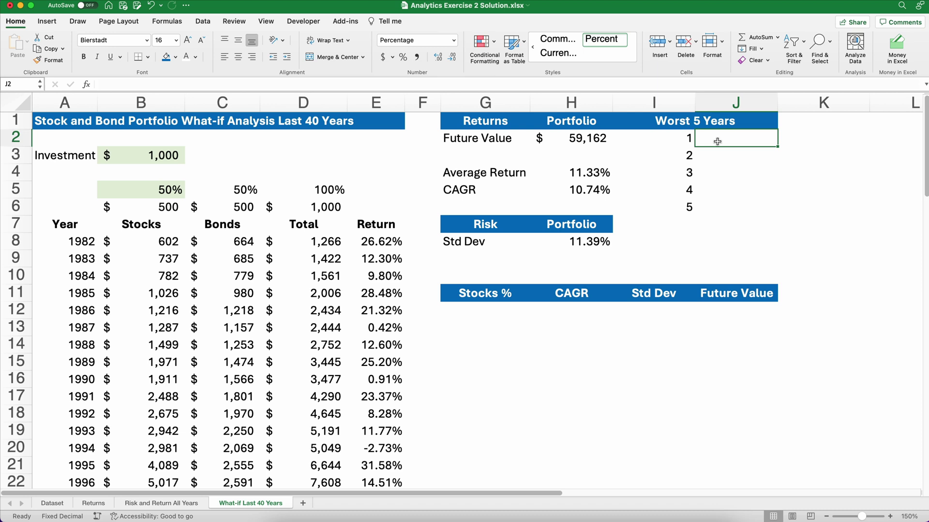
pyautogui.write('=sm')
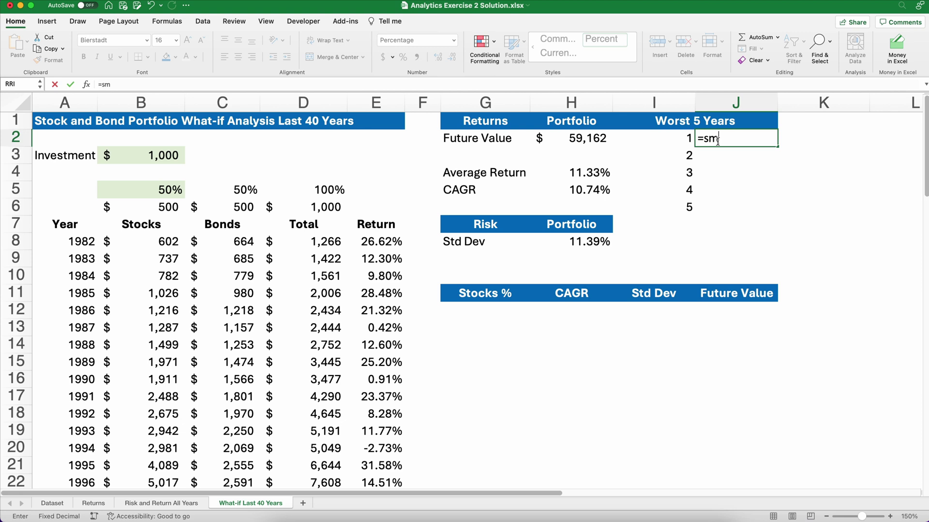
pyautogui.write('all(')
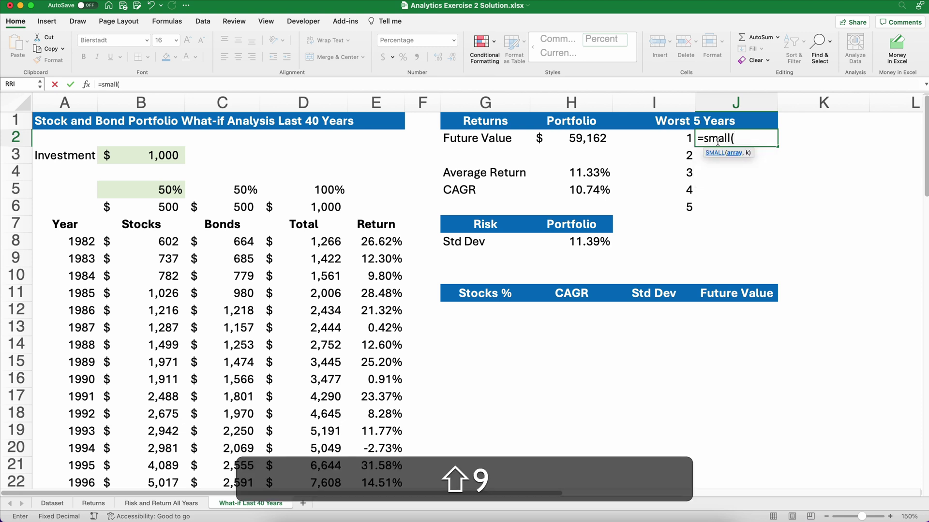
pyautogui.click(380, 240)
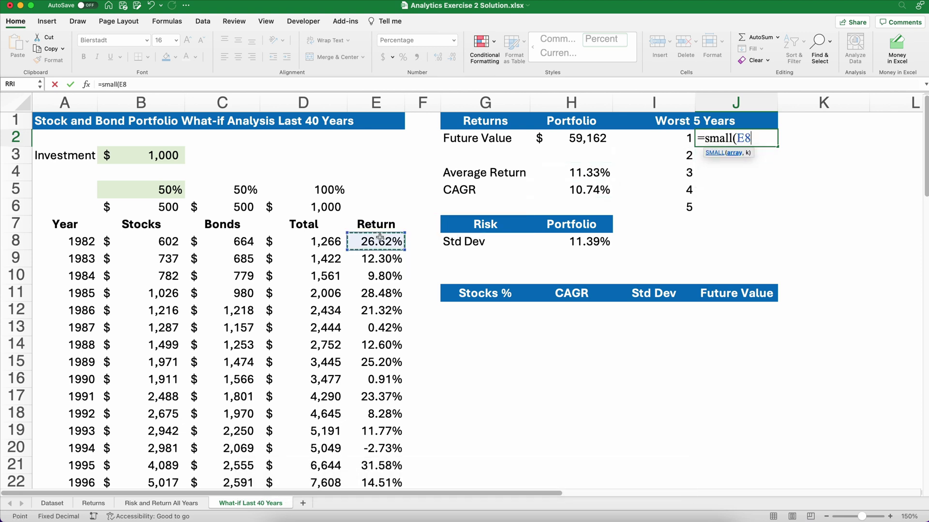
pyautogui.press('shift+super+Down')
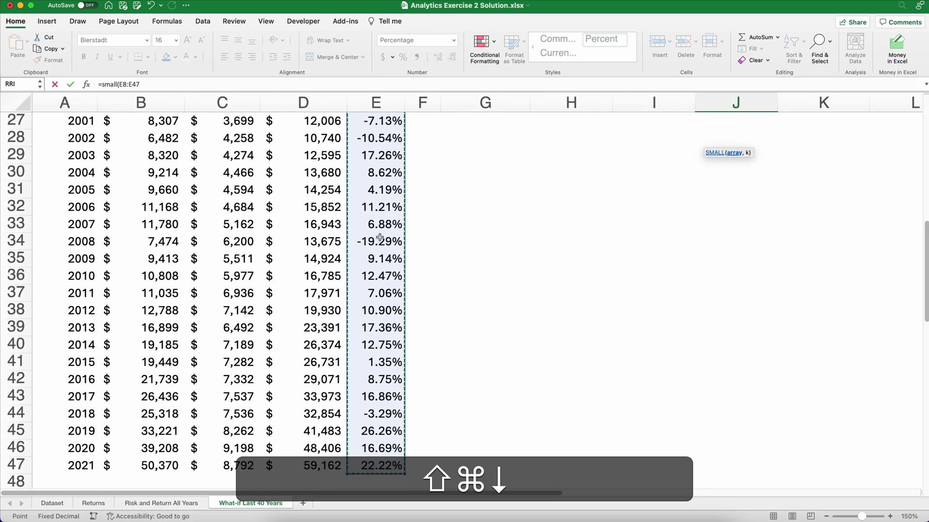
pyautogui.press('super+t')
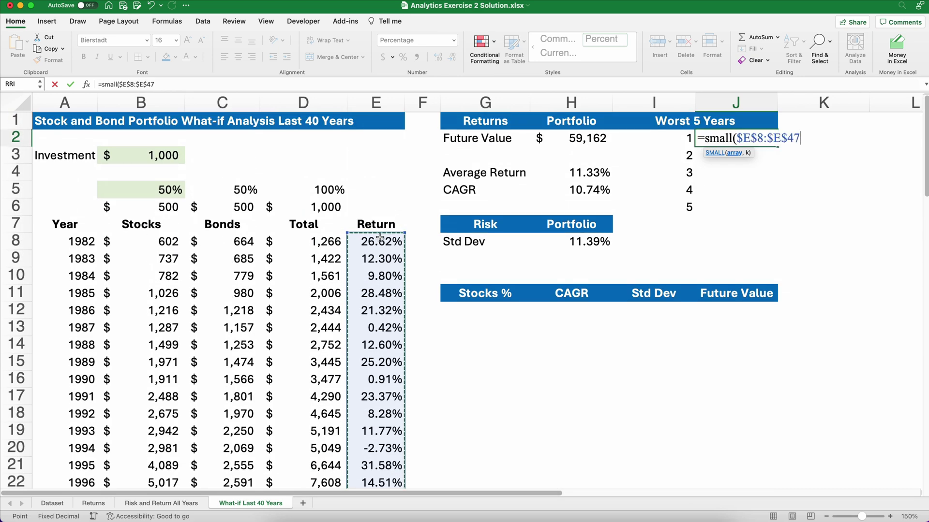
pyautogui.write(',')
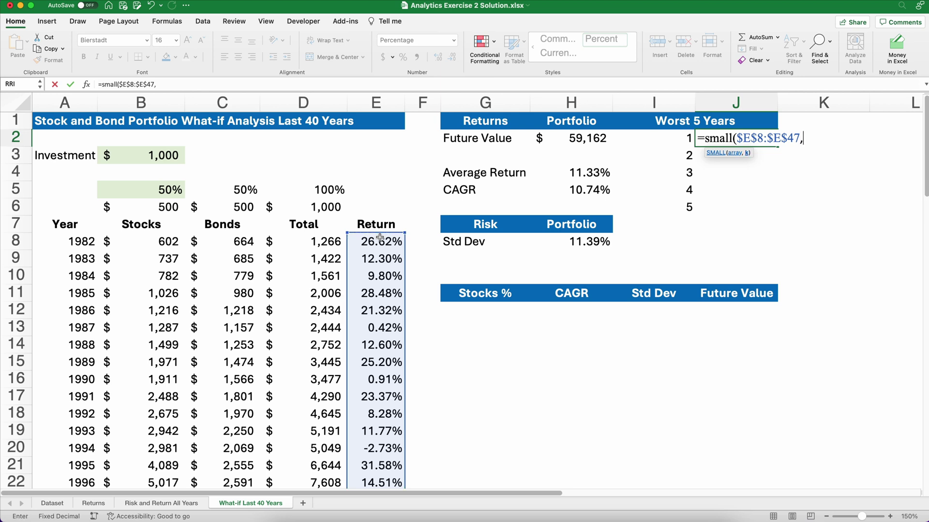
pyautogui.click(676, 140)
pyautogui.write(')')
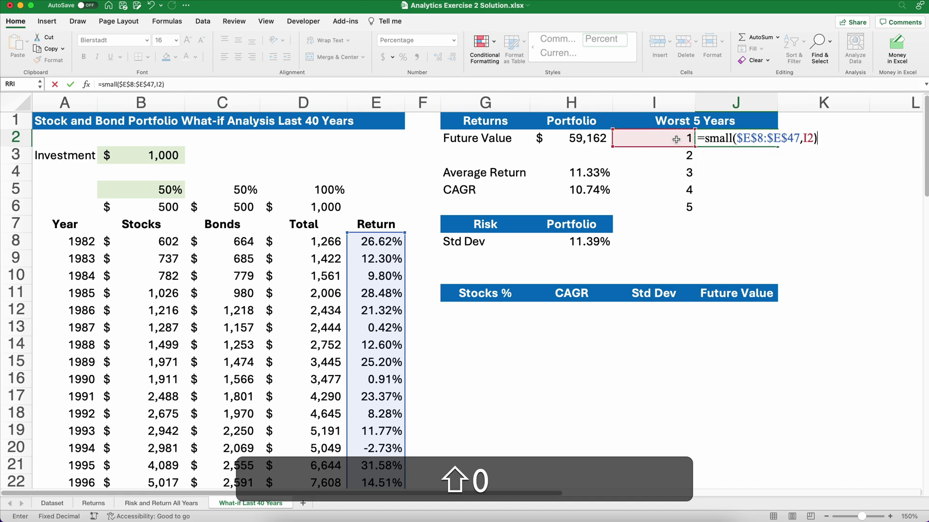
pyautogui.press('Return')
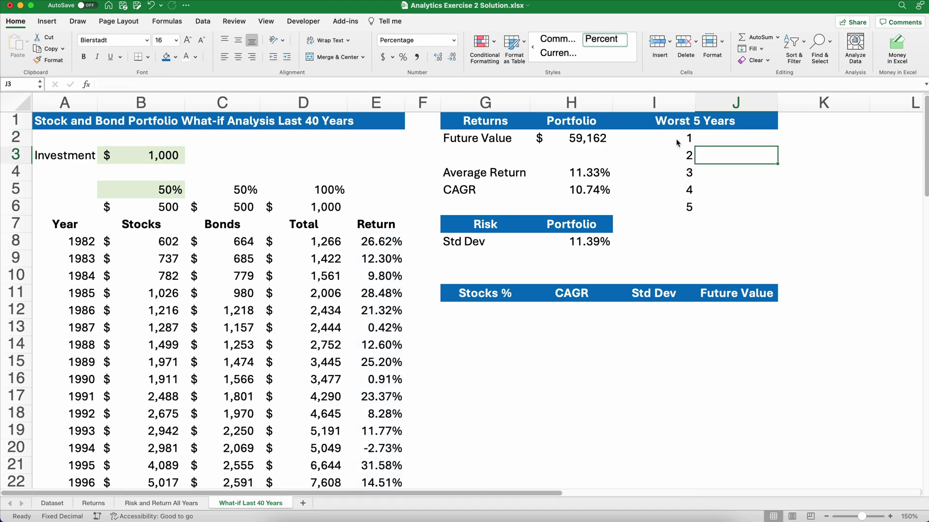
# - Copy the J2 SMALL formula down through J6 to cover all five worst years
pyautogui.press('Up')
pyautogui.scroll(-5, 717, 154)
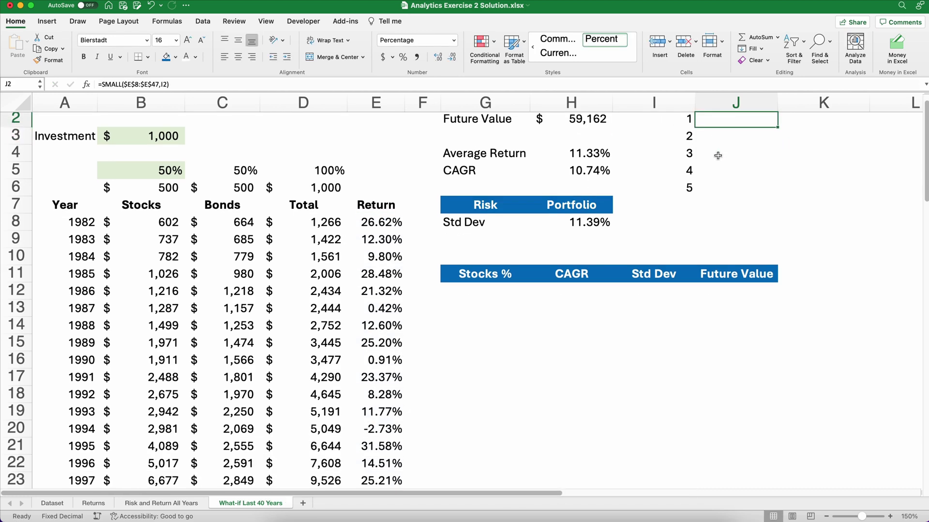
pyautogui.scroll(5, 718, 156)
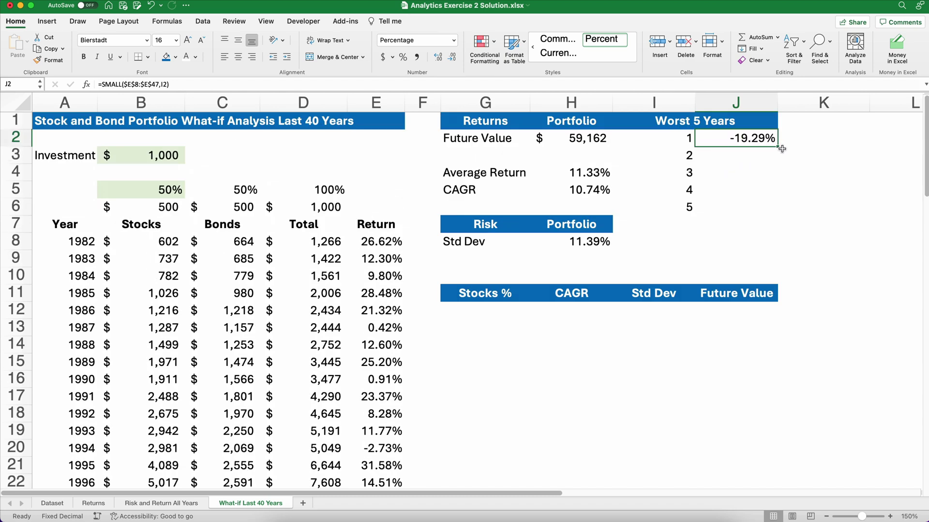
pyautogui.moveTo(777, 146); pyautogui.dragTo(773, 211)
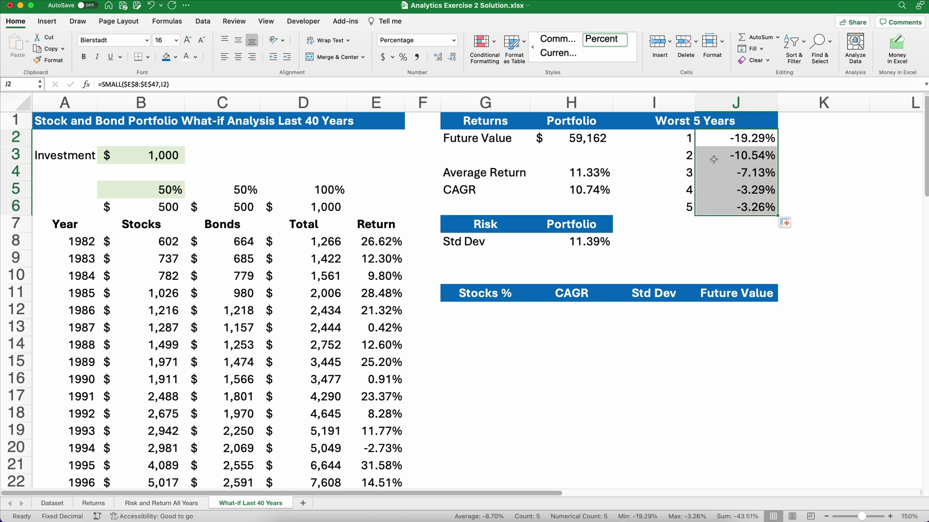
pyautogui.moveTo(711, 145); pyautogui.dragTo(709, 207)
pyautogui.click(709, 236)
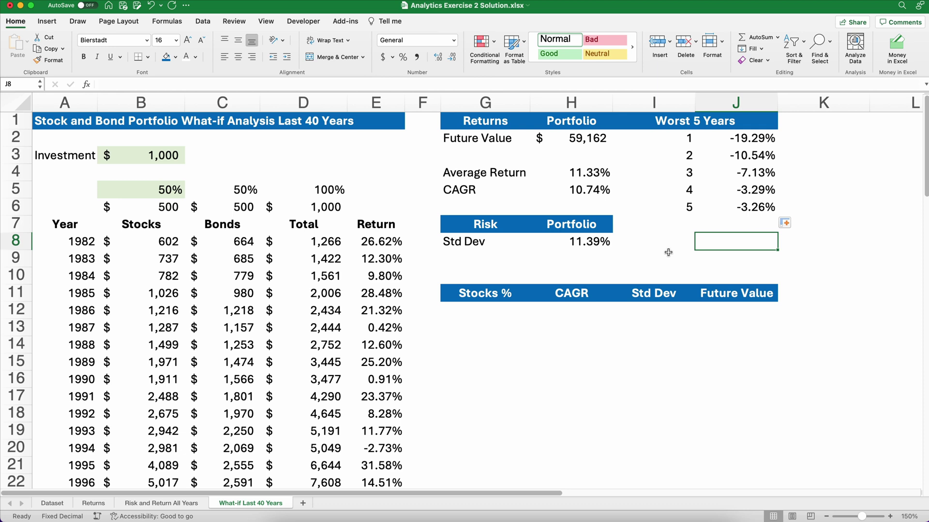
# - Switch the stock allocation in B5 to 70% and examine the worst five yearly returns in J2:J6
pyautogui.click(477, 312)
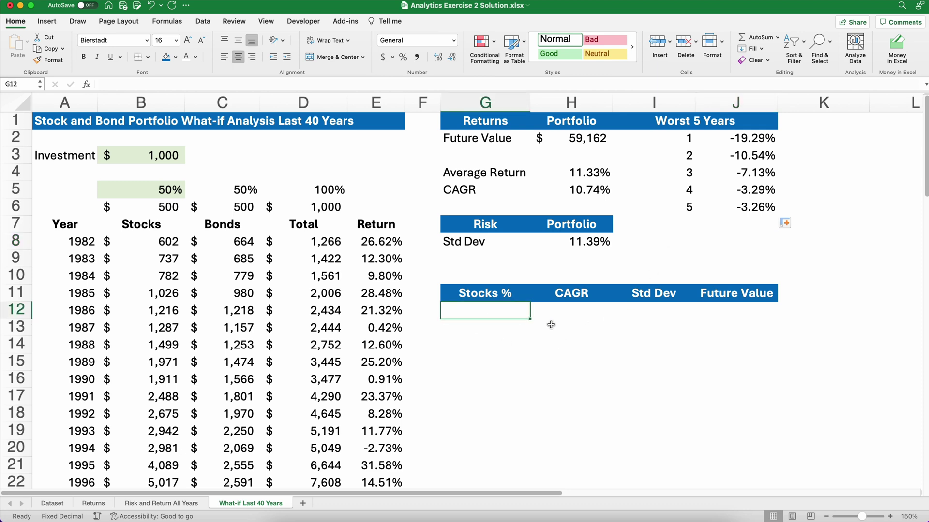
pyautogui.moveTo(476, 292); pyautogui.dragTo(716, 317)
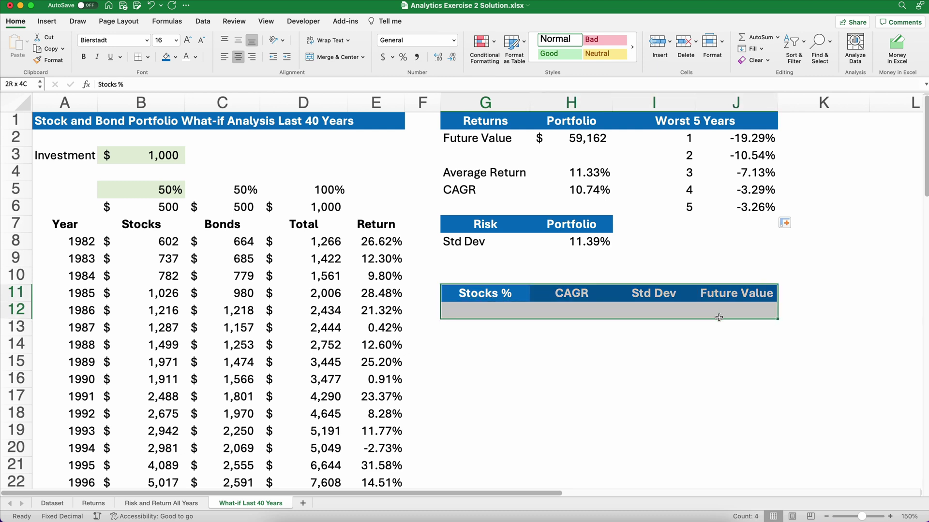
pyautogui.click(178, 189)
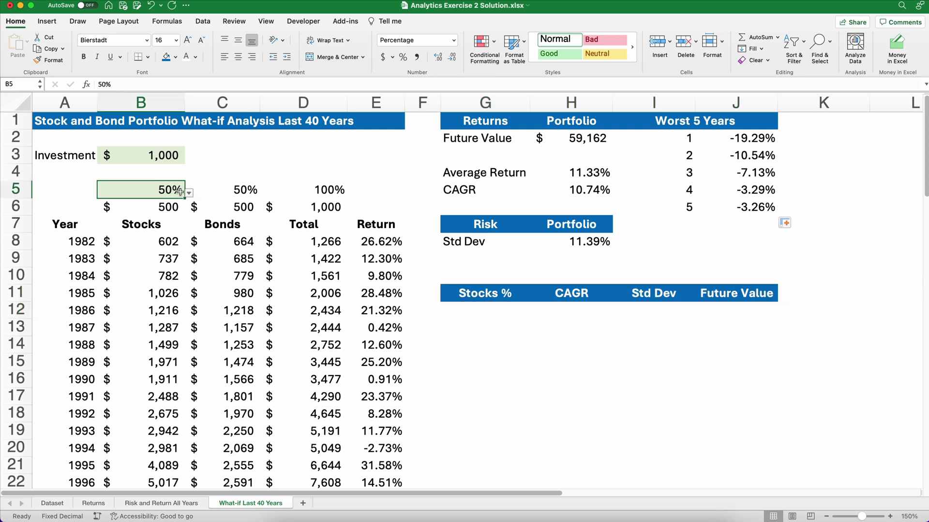
pyautogui.click(188, 194)
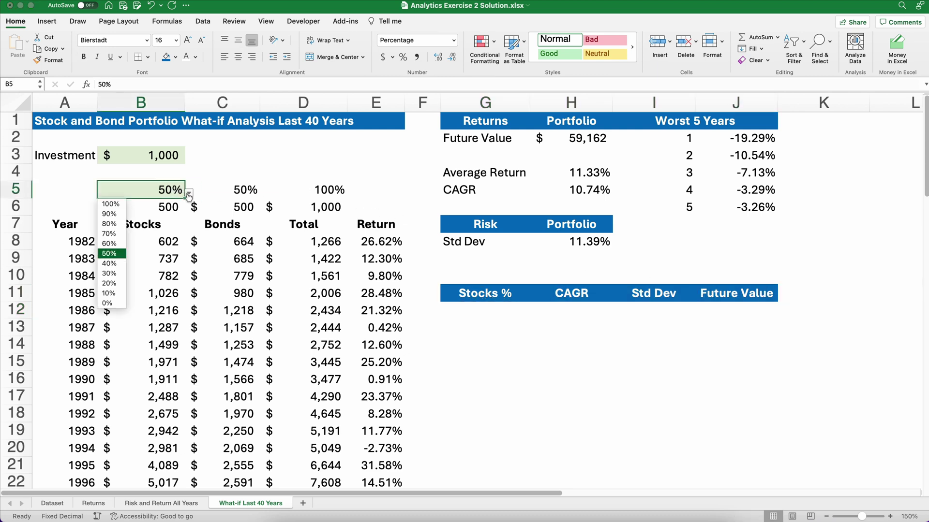
pyautogui.click(109, 234)
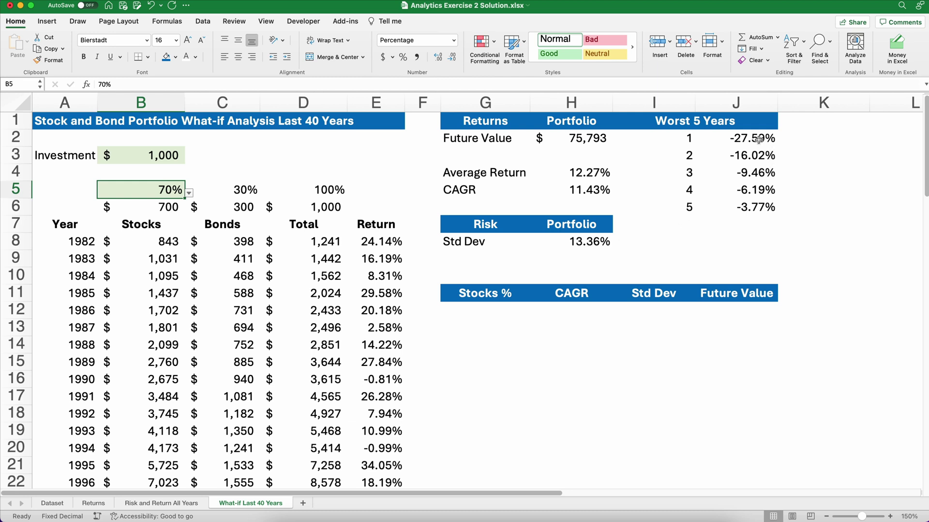
pyautogui.moveTo(761, 140); pyautogui.dragTo(761, 201)
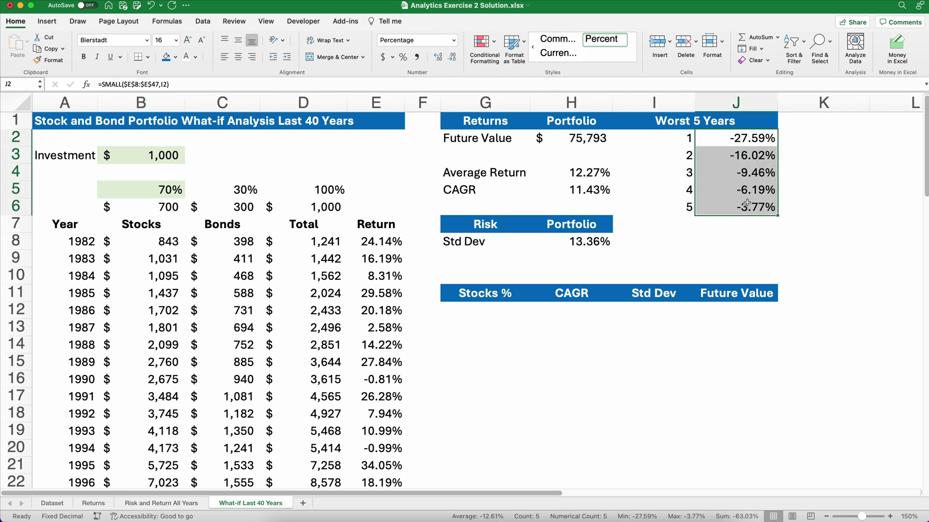
# - List stock percentages under Stocks % from G13 down, entering 0%, 10% and 20% and extending the series to 100% in 10% increments
pyautogui.click(479, 312)
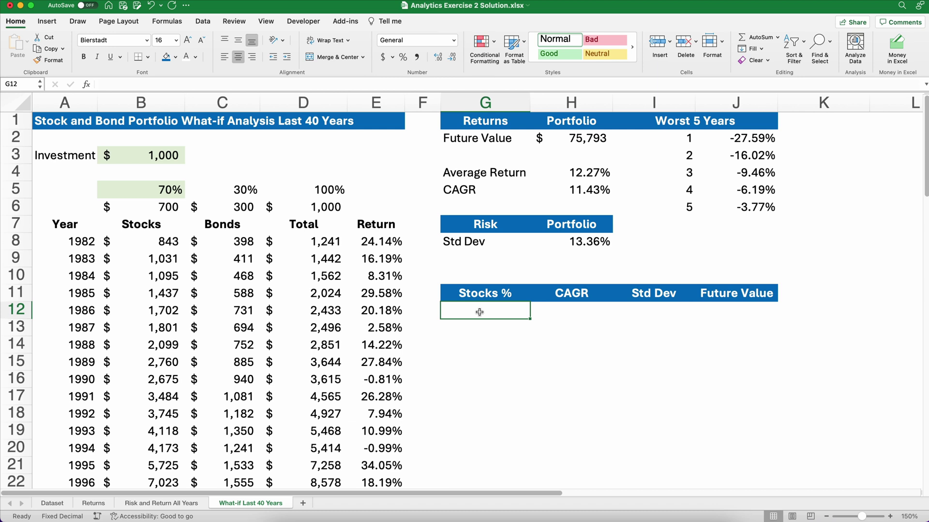
pyautogui.press('Down')
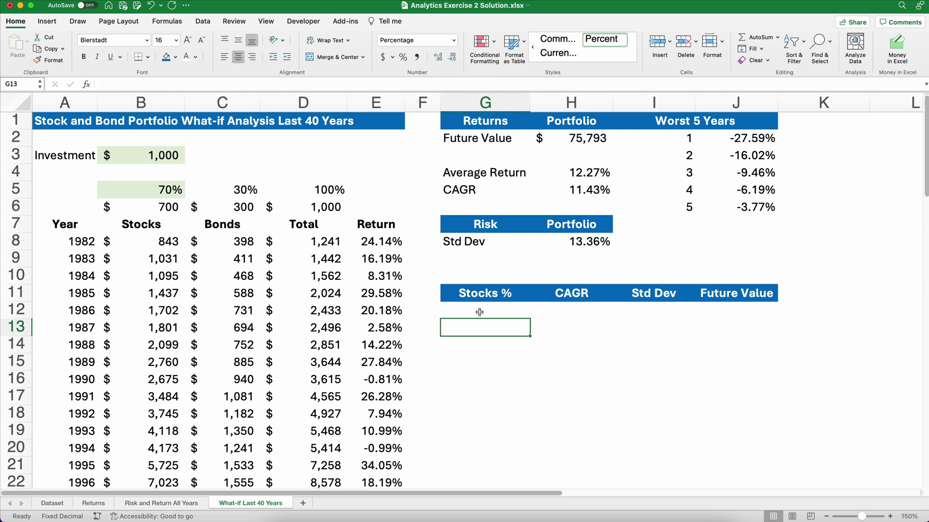
pyautogui.write('0')
pyautogui.press('Return')
pyautogui.write('10')
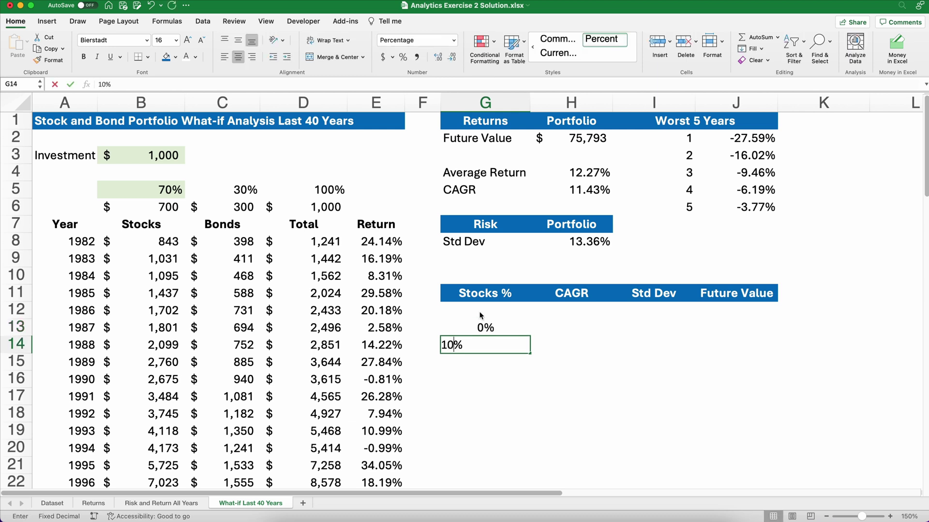
pyautogui.press('Return')
pyautogui.write('20')
pyautogui.press('Return')
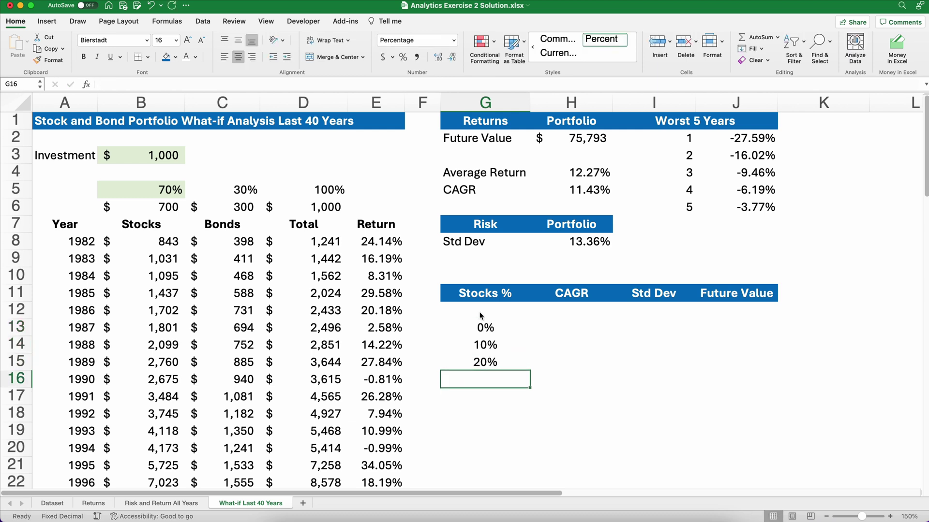
pyautogui.moveTo(478, 330); pyautogui.dragTo(528, 344)
pyautogui.scroll(5, 510, 313)
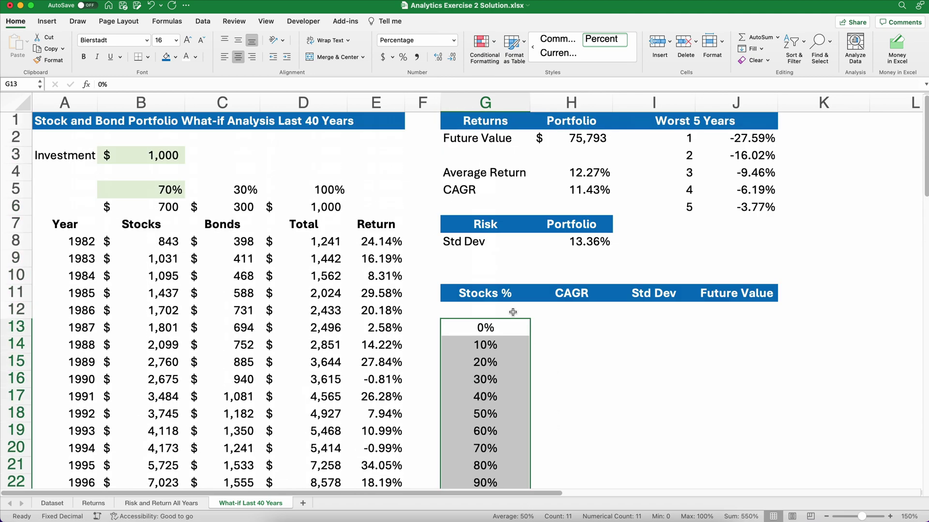
# - Return the stock allocation in B5 to 50%
pyautogui.click(551, 329)
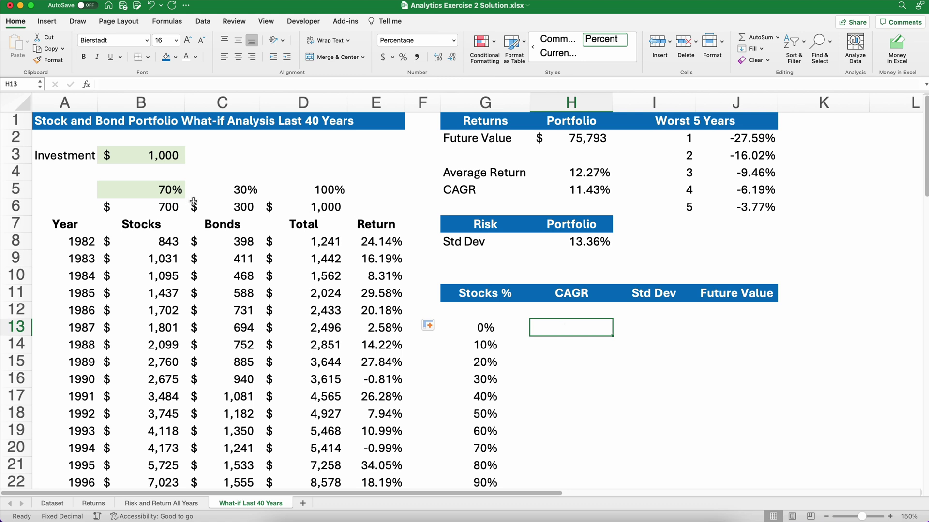
pyautogui.click(163, 193)
pyautogui.click(189, 194)
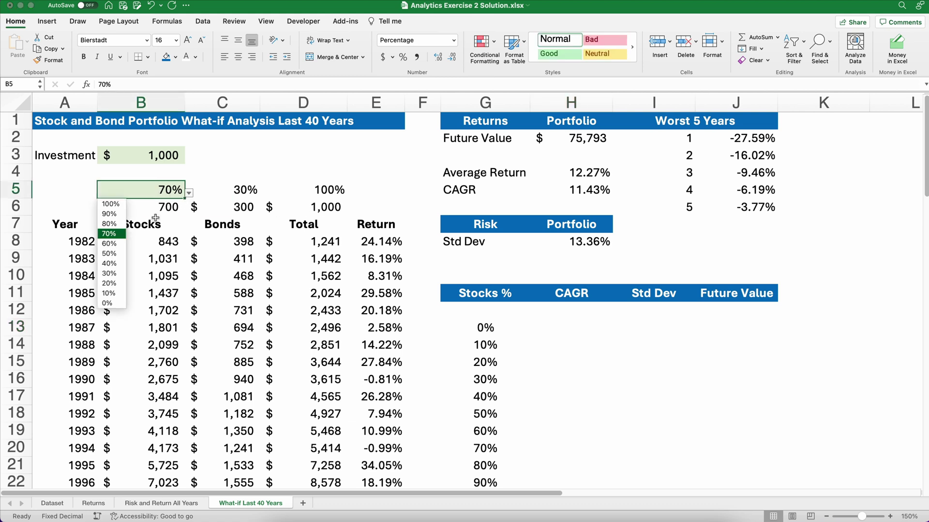
pyautogui.click(120, 254)
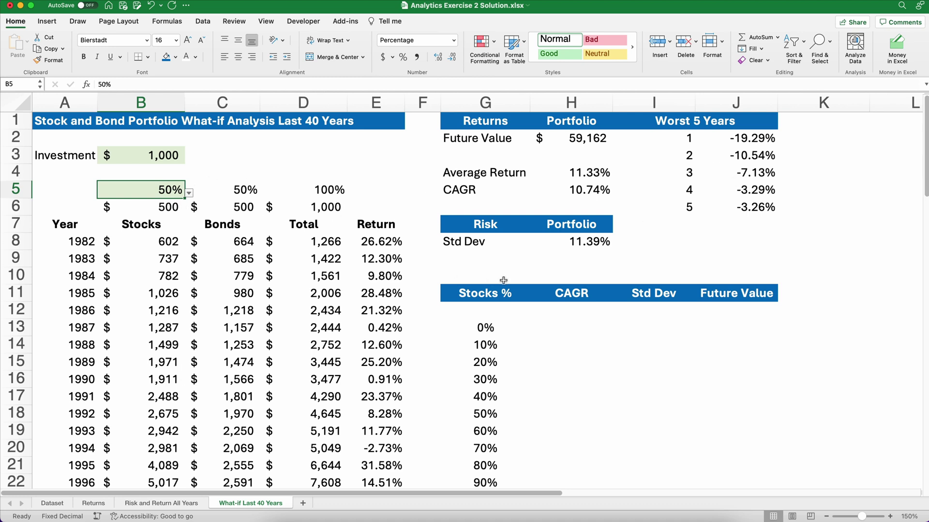
# - Link H12 under the comparison table's CAGR heading to the portfolio CAGR with =H5
pyautogui.click(572, 311)
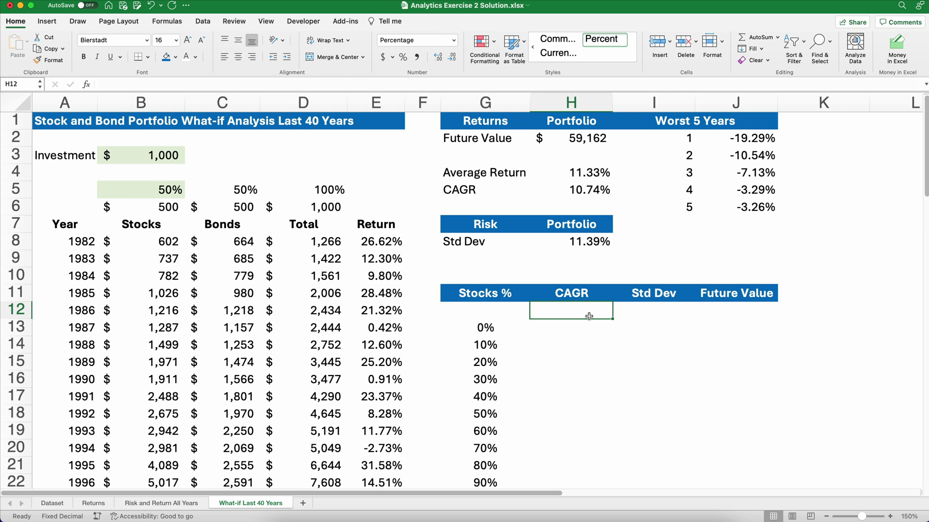
pyautogui.write('=')
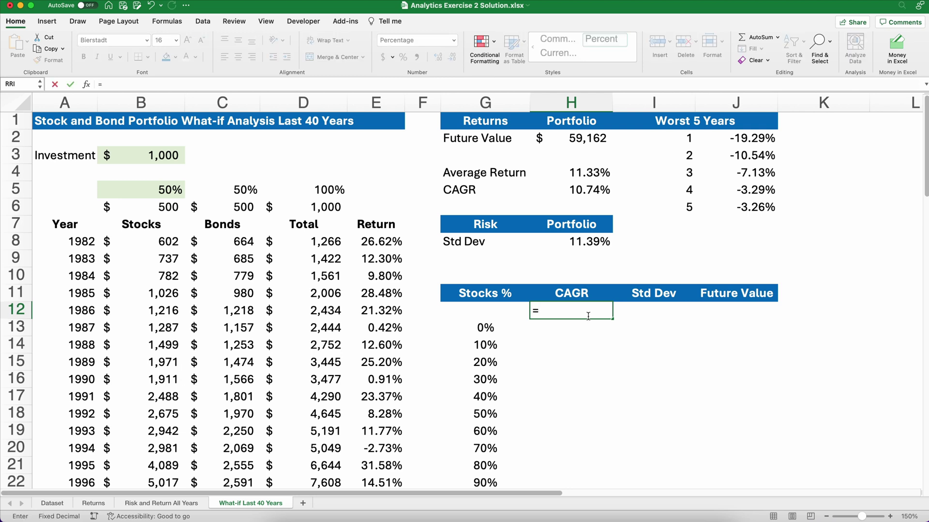
pyautogui.click(602, 193)
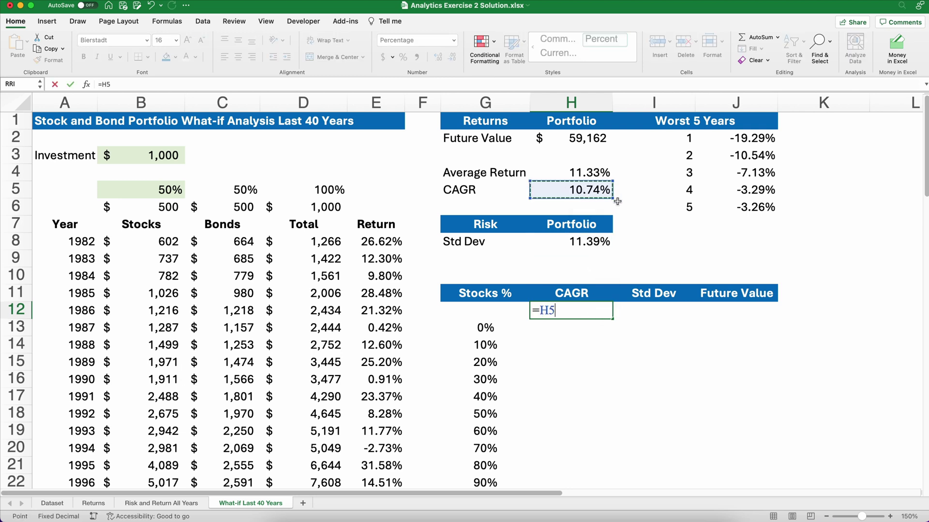
pyautogui.press('Return')
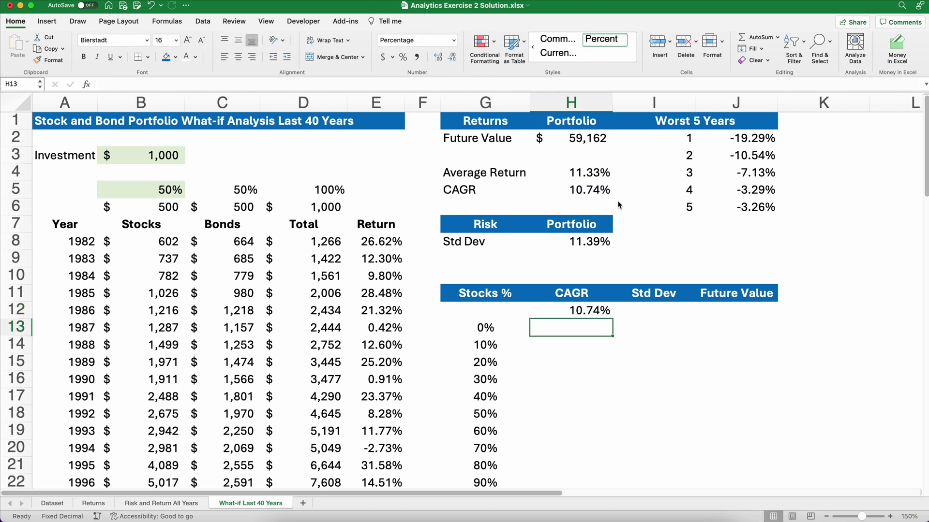
# - Link I12 under the comparison table's Std Dev heading to the portfolio standard deviation with =H8
pyautogui.press('Up')
pyautogui.press('Right')
pyautogui.write('=')
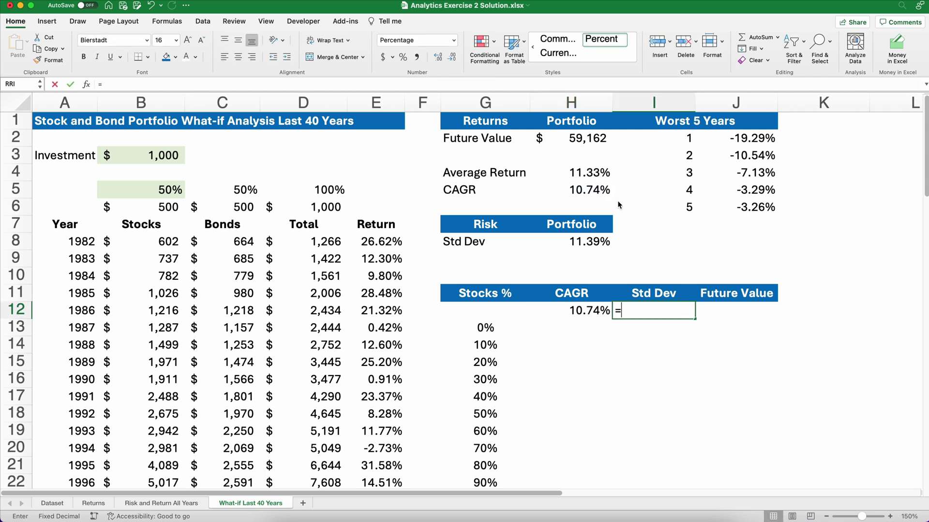
pyautogui.click(595, 242)
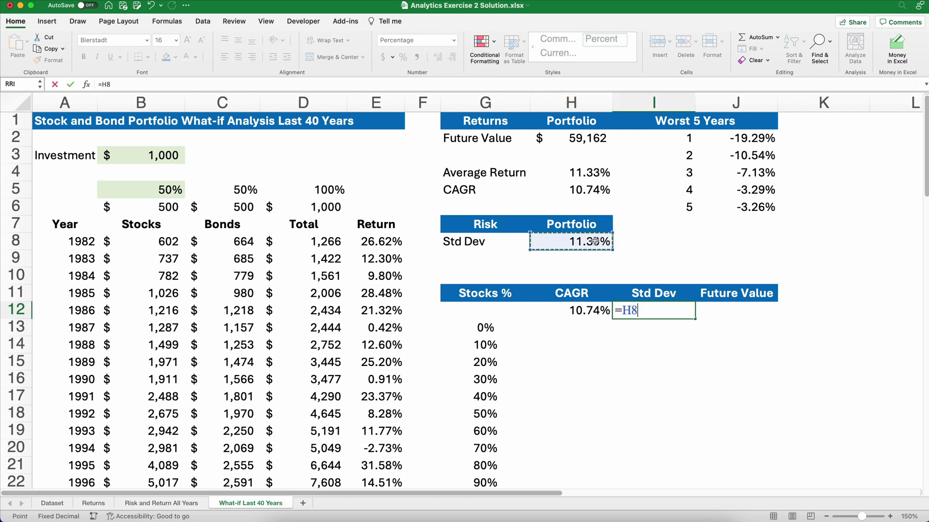
pyautogui.press('Return')
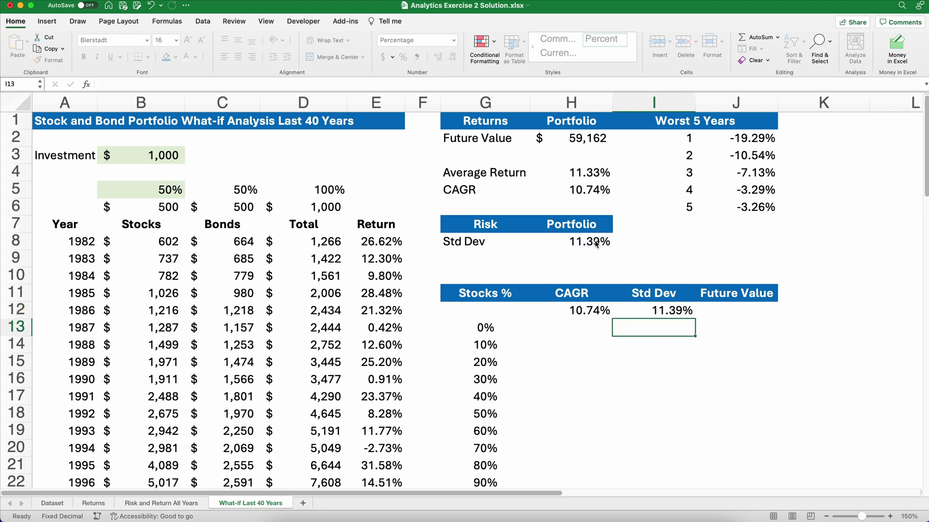
# - Link J12 under the comparison table's Future Value heading to the portfolio future value with =H2
pyautogui.click(594, 241)
pyautogui.click(736, 312)
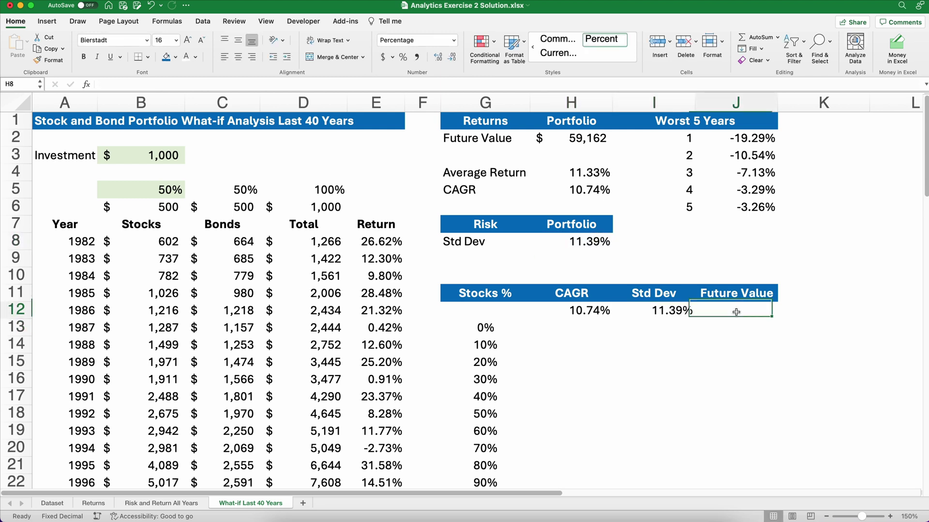
pyautogui.write('=')
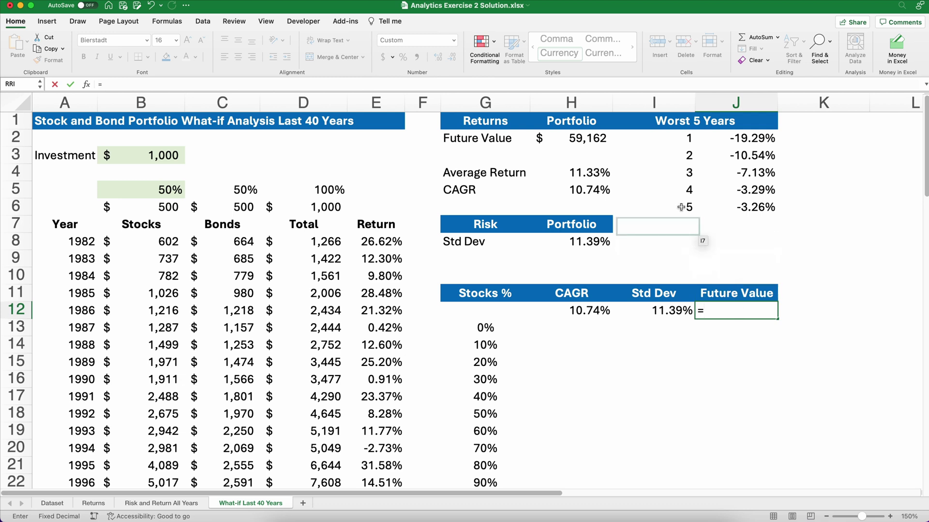
pyautogui.click(571, 140)
pyautogui.press('Return')
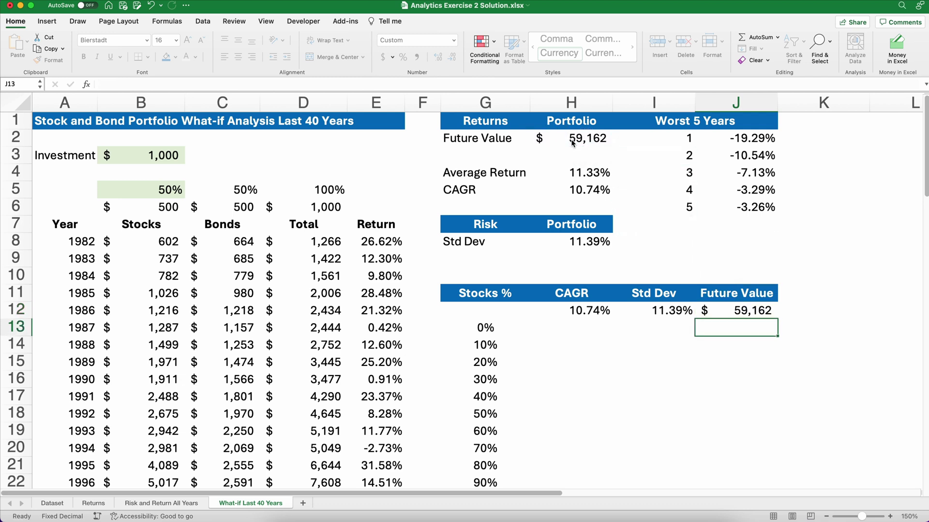
# - Turn the worksheet gridlines on and back off to compare how the sheet looks
pyautogui.scroll(-3, 583, 351)
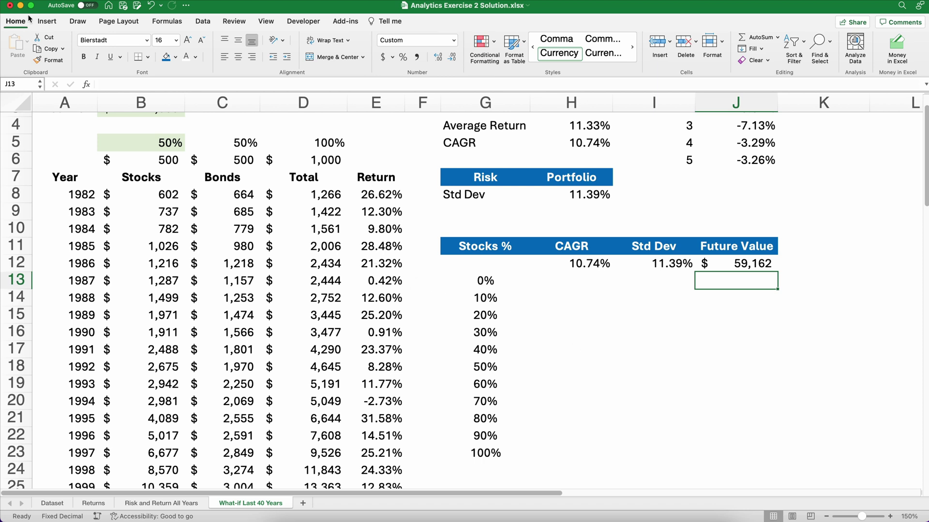
pyautogui.click(266, 21)
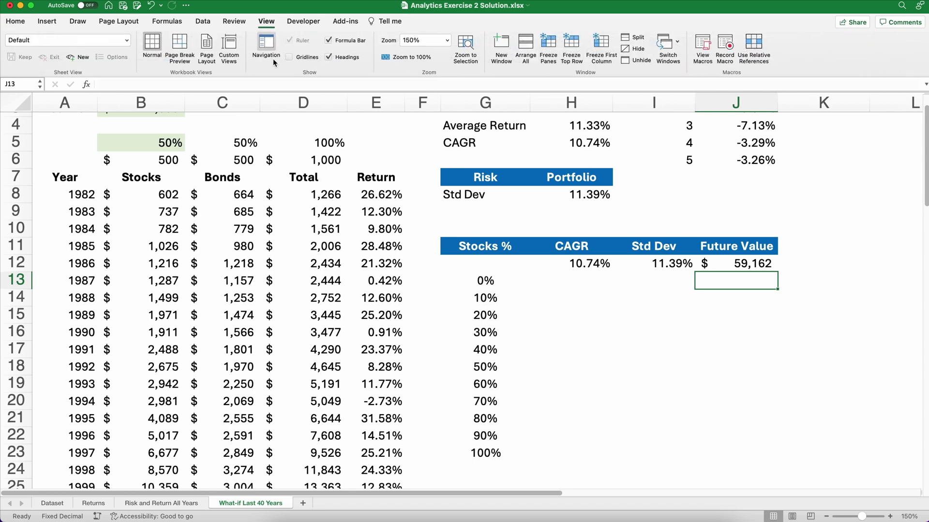
pyautogui.click(289, 58)
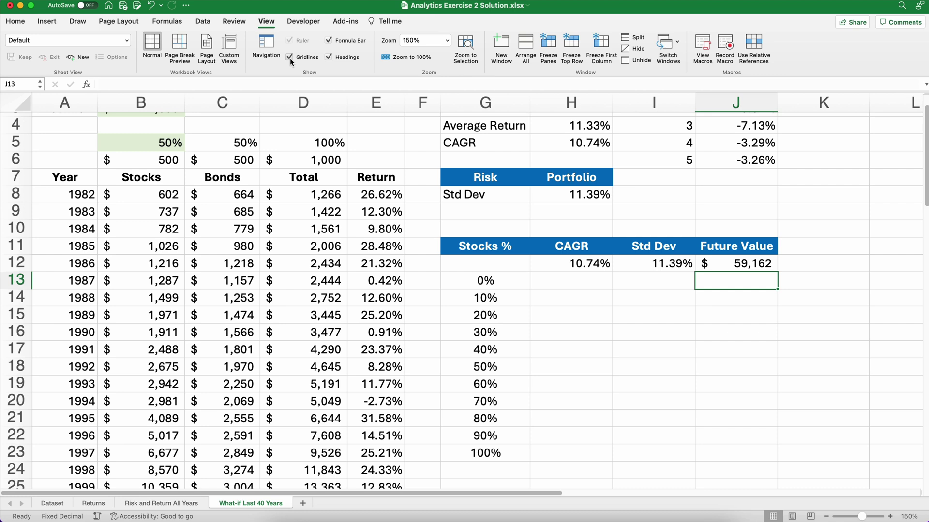
pyautogui.click(289, 58)
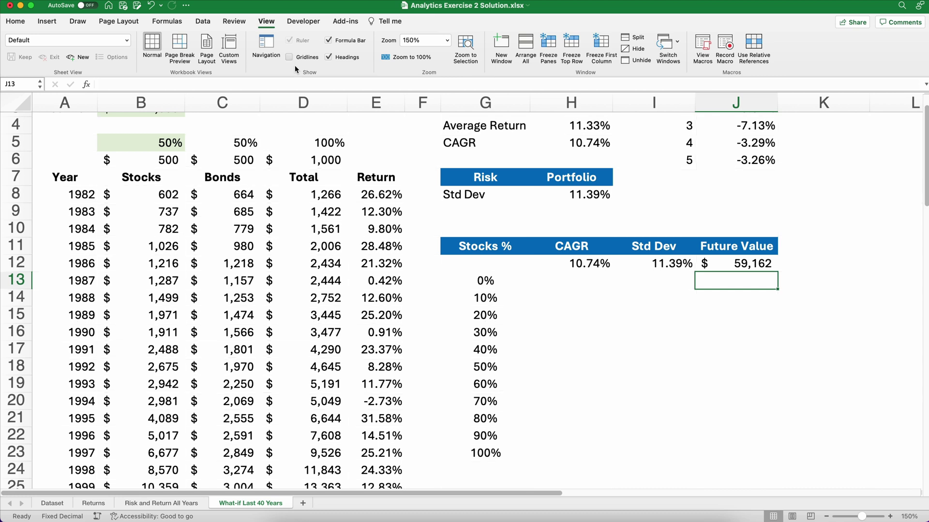
pyautogui.click(583, 315)
pyautogui.scroll(3, 472, 338)
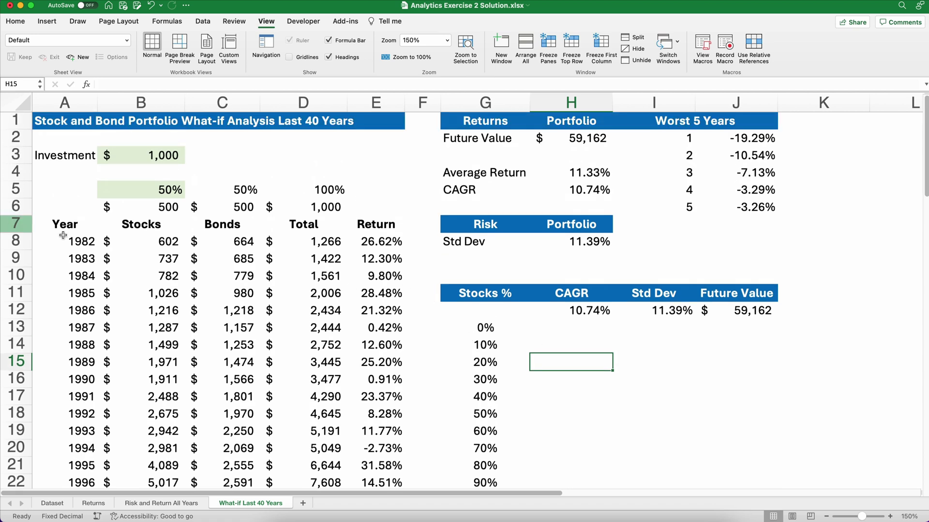
pyautogui.moveTo(80, 244); pyautogui.dragTo(379, 400)
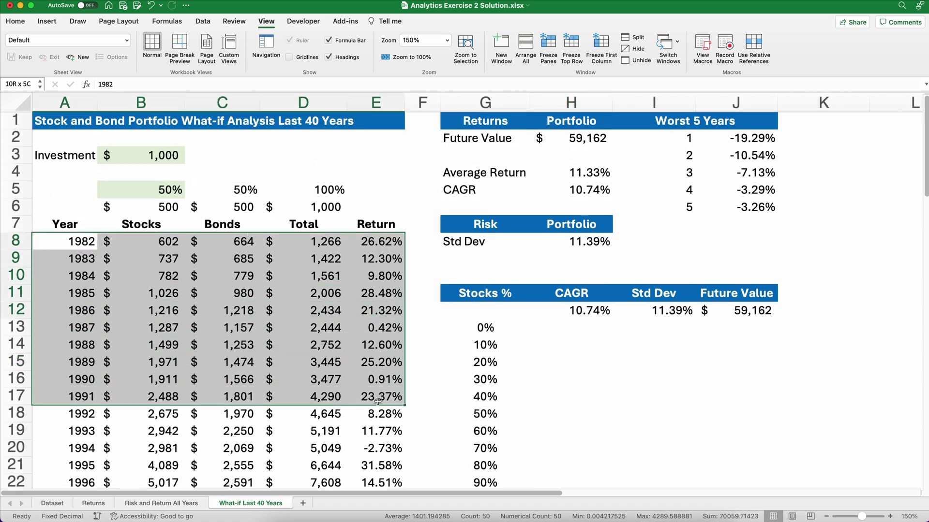
pyautogui.click(416, 264)
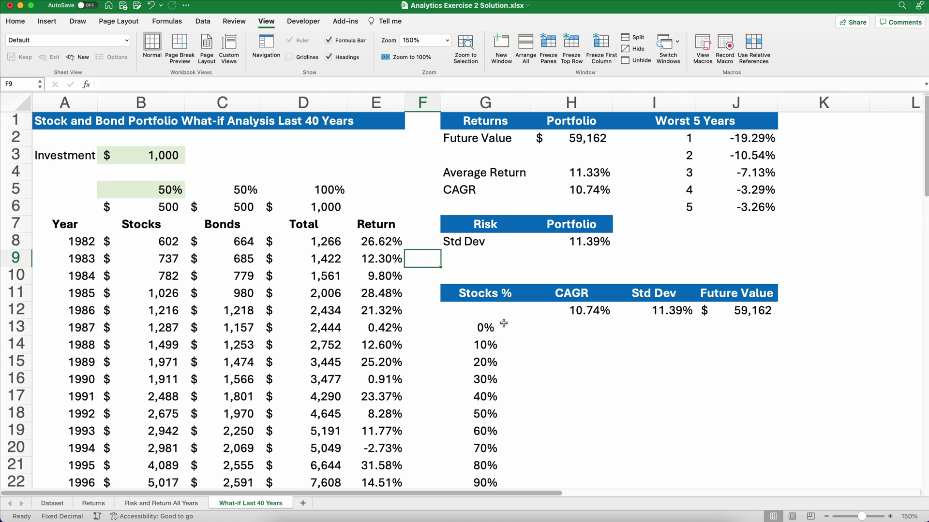
# - Create a what-if Data Table over G12:J23 with $B$5 as the column input cell and no row input cell
pyautogui.moveTo(474, 312); pyautogui.dragTo(736, 448)
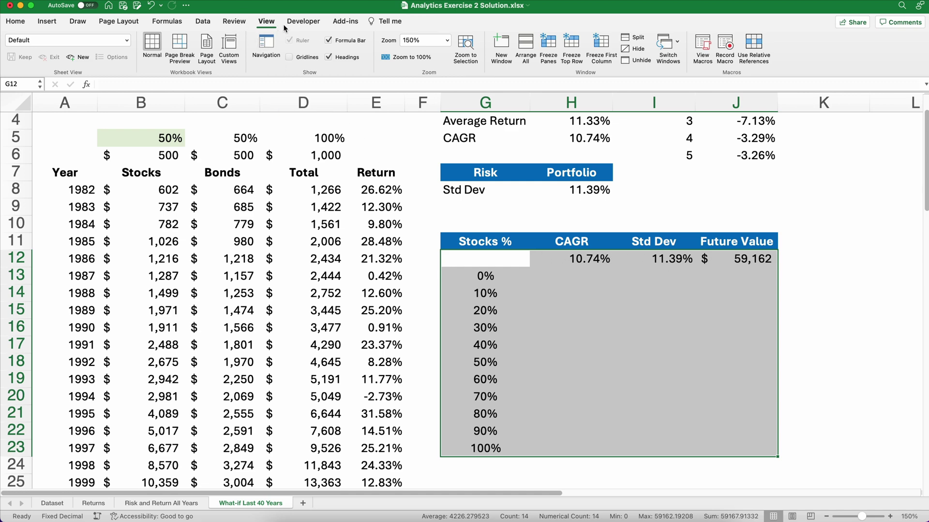
pyautogui.click(199, 22)
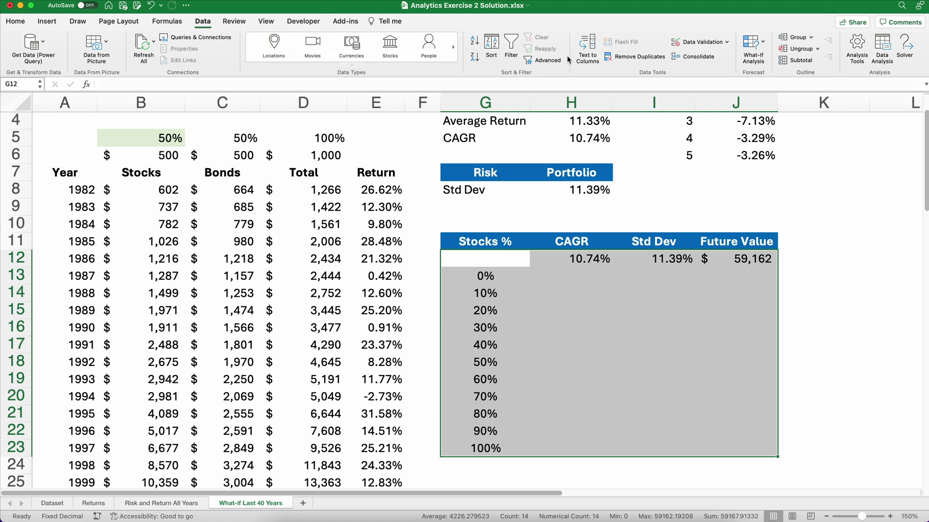
pyautogui.click(760, 44)
pyautogui.click(765, 82)
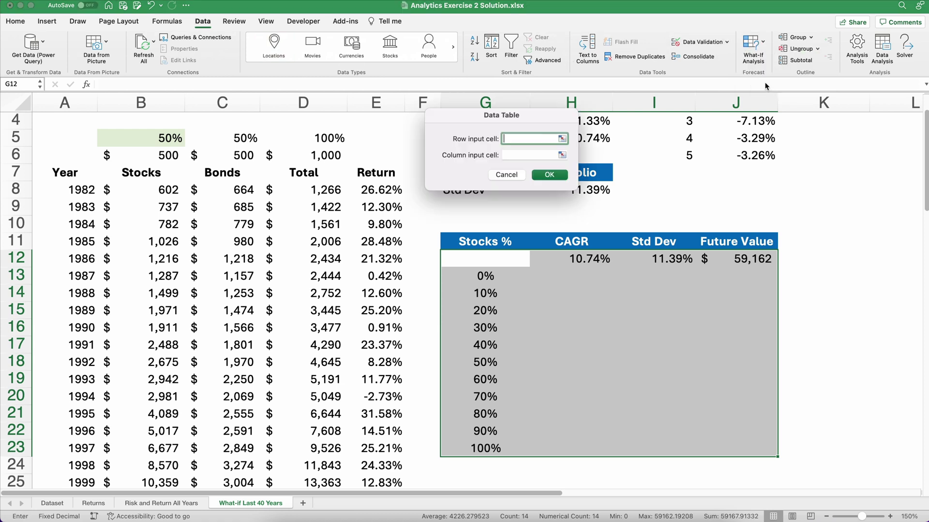
pyautogui.click(515, 155)
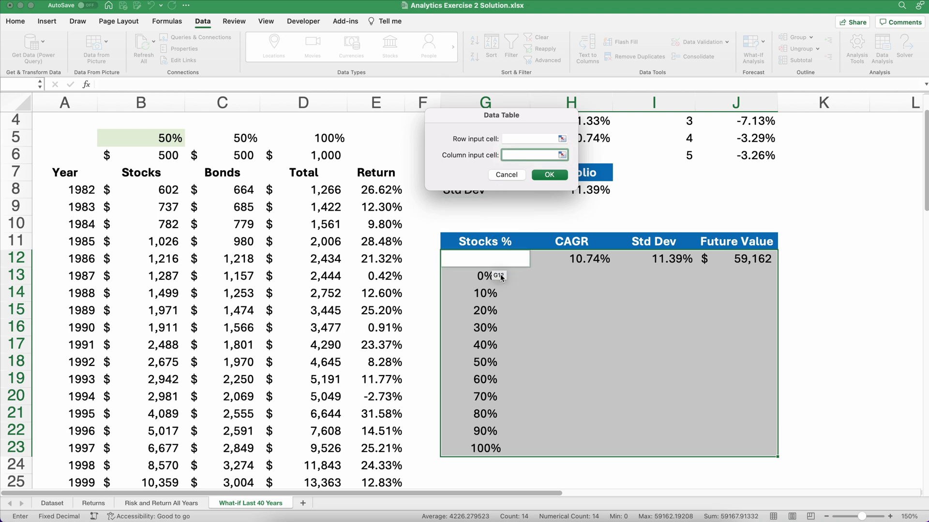
pyautogui.click(482, 279)
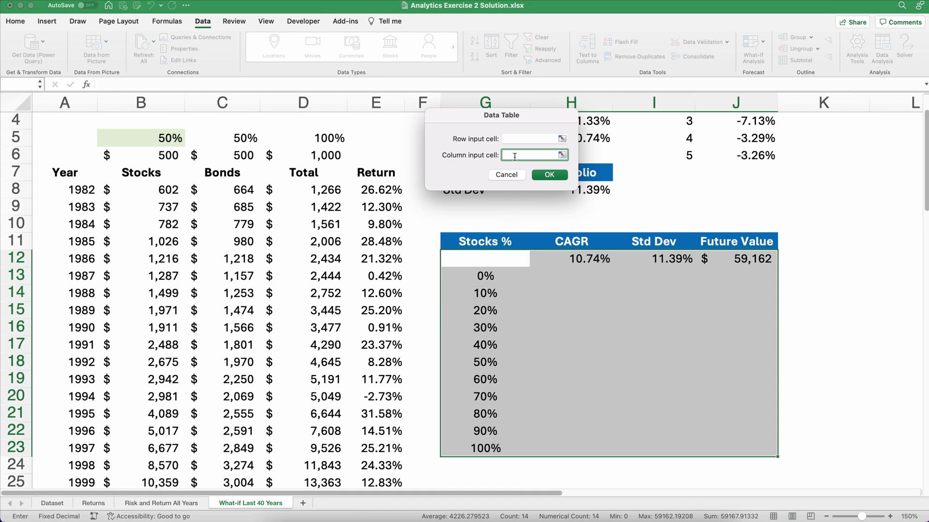
pyautogui.scroll(3, 368, 208)
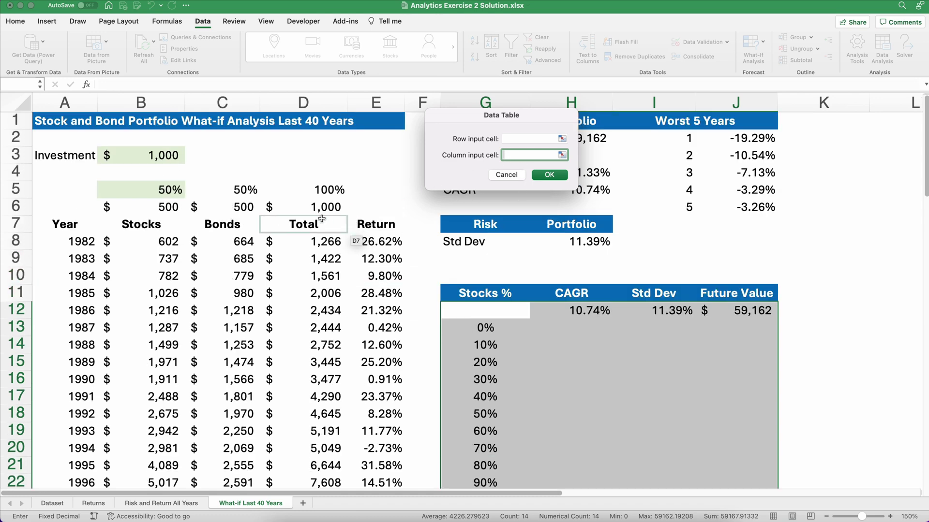
pyautogui.click(162, 189)
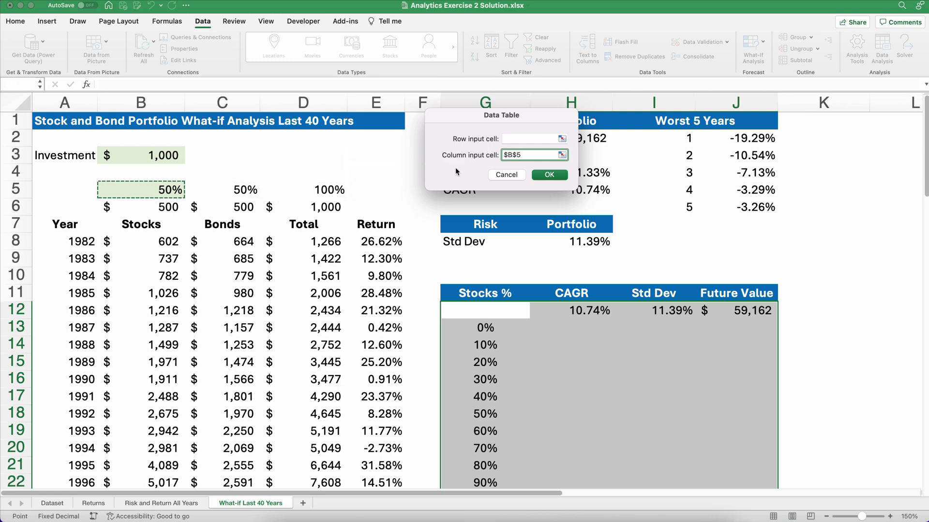
pyautogui.click(544, 175)
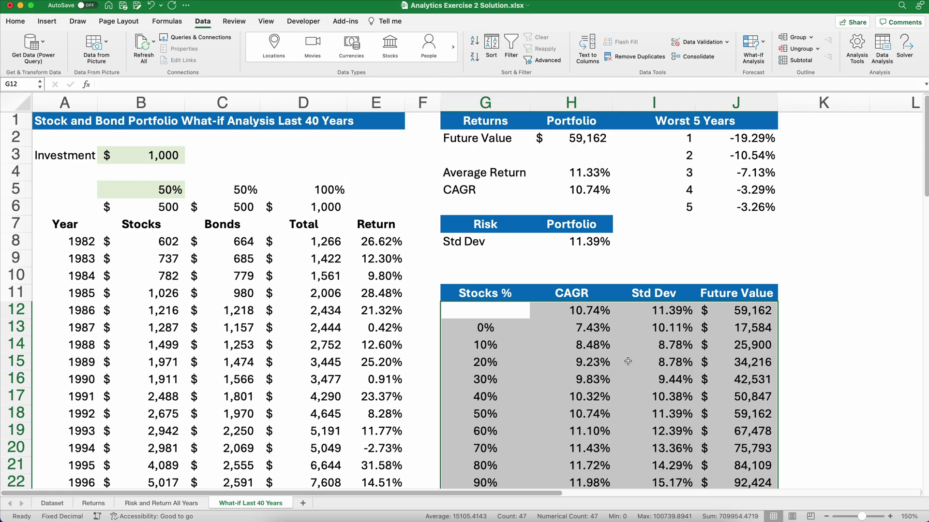
# - Examine how CAGR, Std Dev and Future Value vary across the stock percentages in the comparison table, including the linked row 12
pyautogui.scroll(-3, 641, 370)
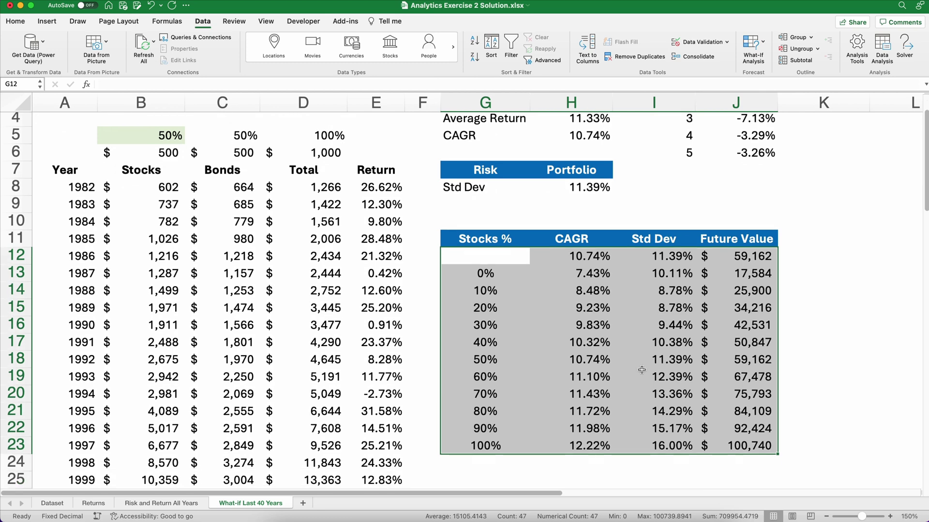
pyautogui.click(793, 361)
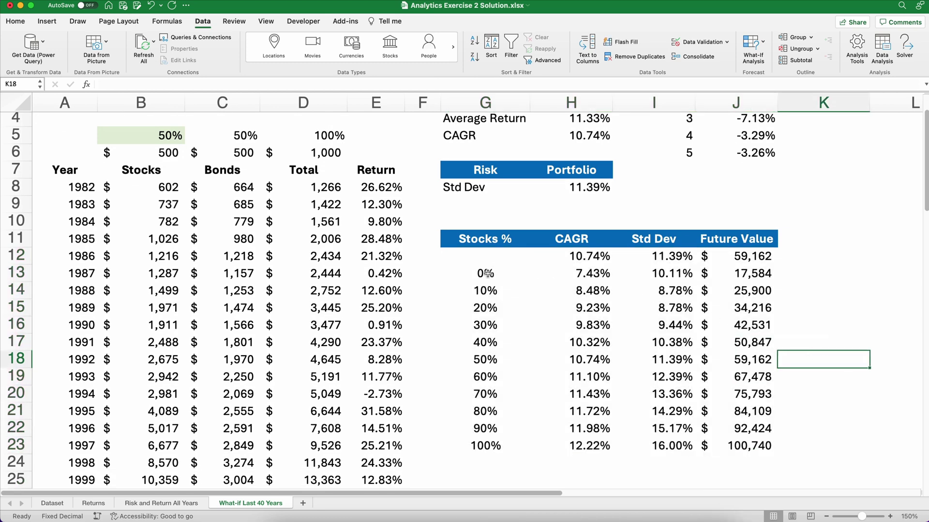
pyautogui.moveTo(485, 275); pyautogui.dragTo(482, 437)
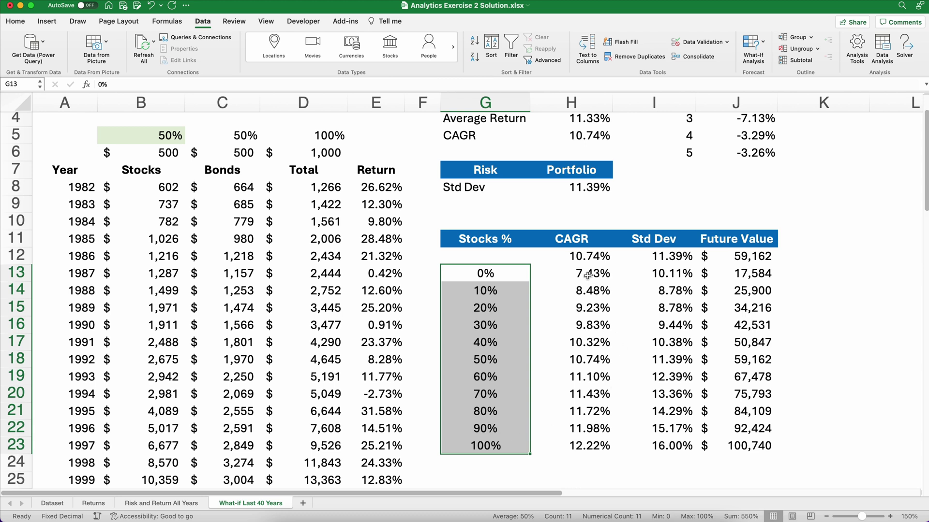
pyautogui.moveTo(573, 256); pyautogui.dragTo(573, 446)
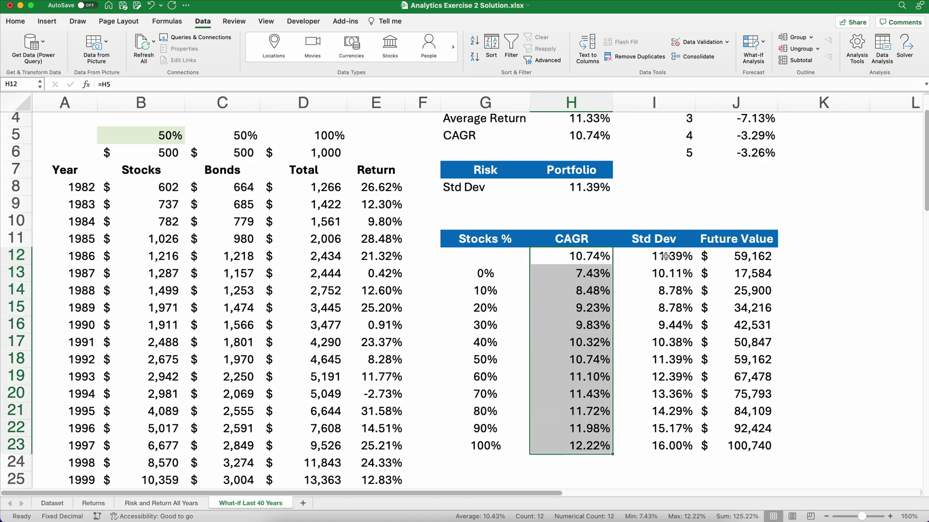
pyautogui.moveTo(665, 256); pyautogui.dragTo(664, 447)
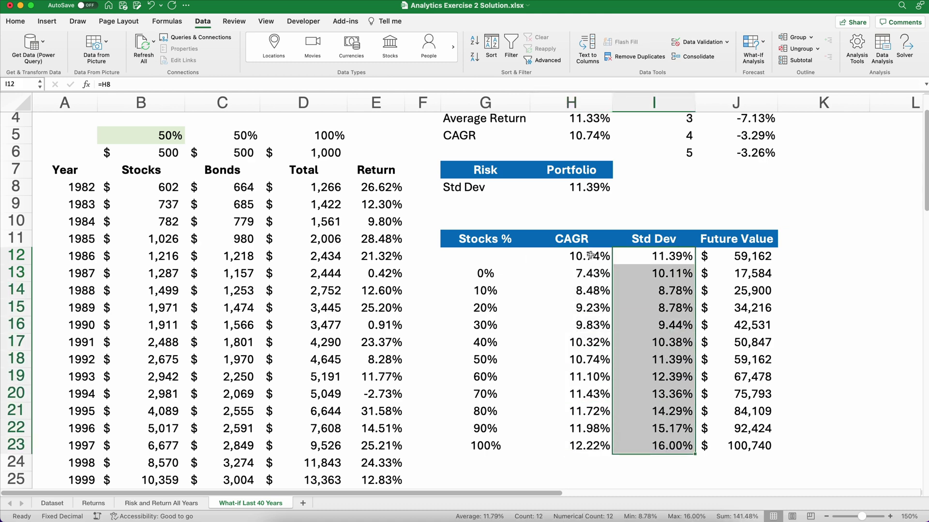
pyautogui.moveTo(582, 239); pyautogui.dragTo(585, 445)
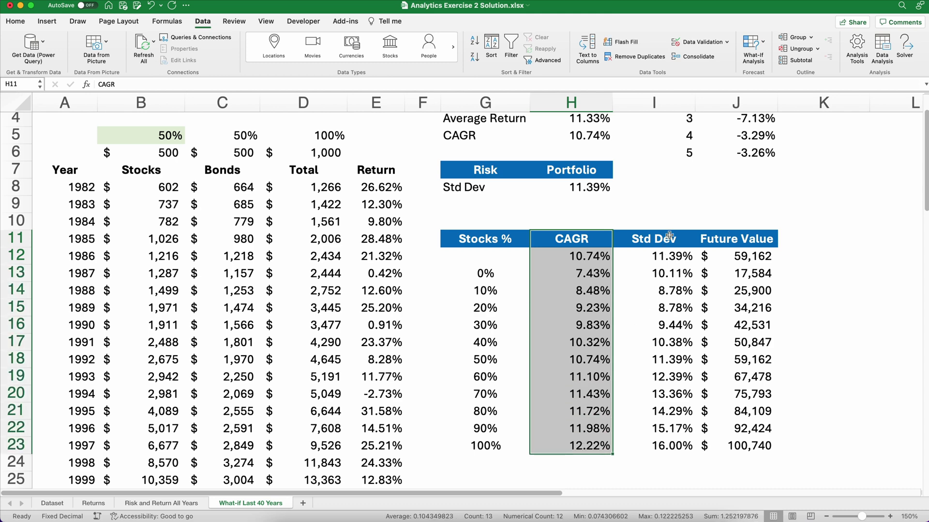
pyautogui.moveTo(668, 239); pyautogui.dragTo(668, 445)
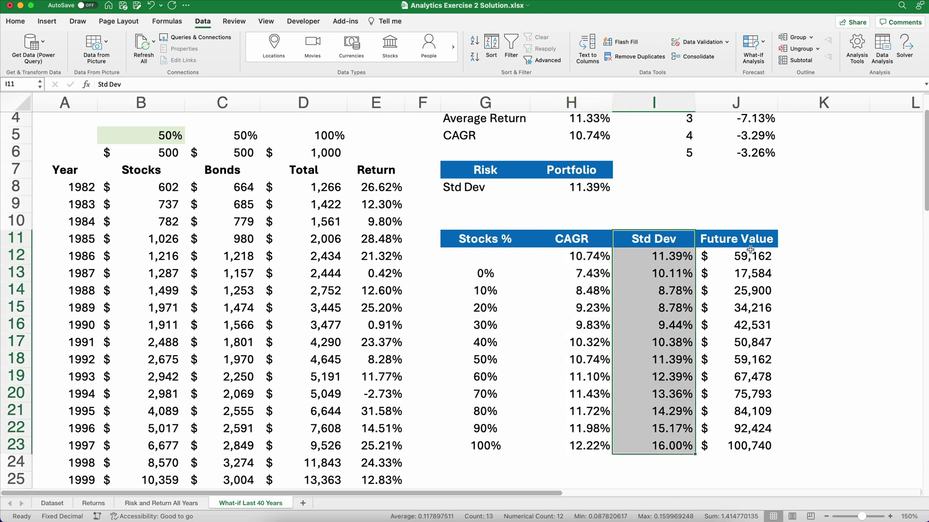
pyautogui.moveTo(749, 245); pyautogui.dragTo(747, 427)
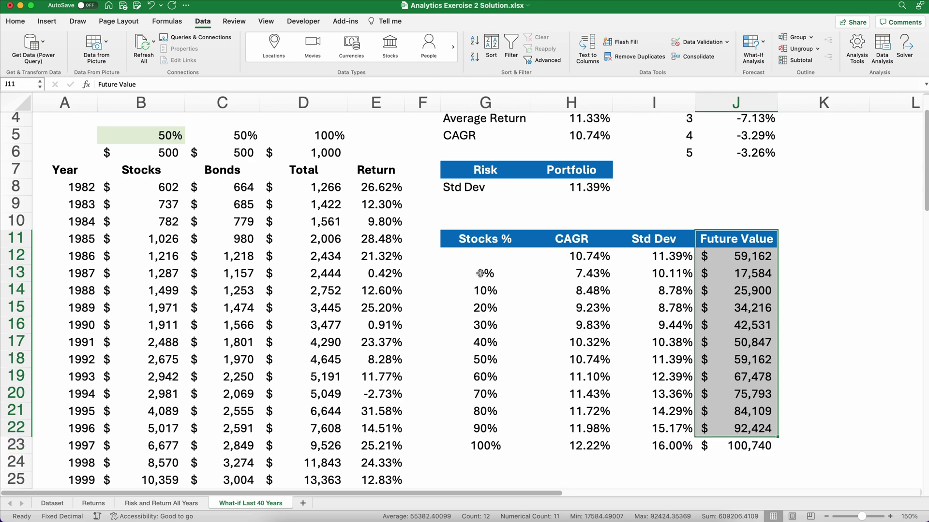
pyautogui.moveTo(481, 273); pyautogui.dragTo(628, 285)
pyautogui.moveTo(563, 252); pyautogui.dragTo(714, 258)
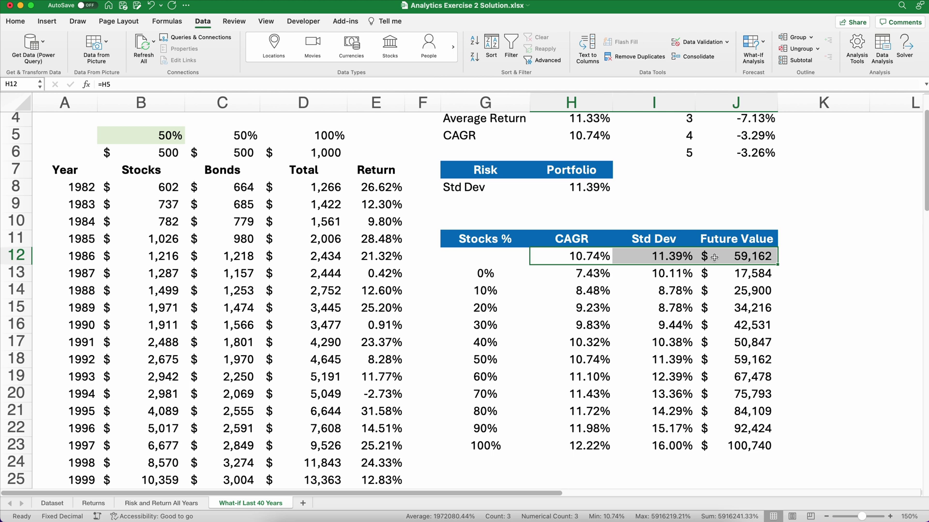
# - Apply All Borders to the comparison table rows from 0% to 100% in G13:J23
pyautogui.moveTo(482, 274); pyautogui.dragTo(740, 445)
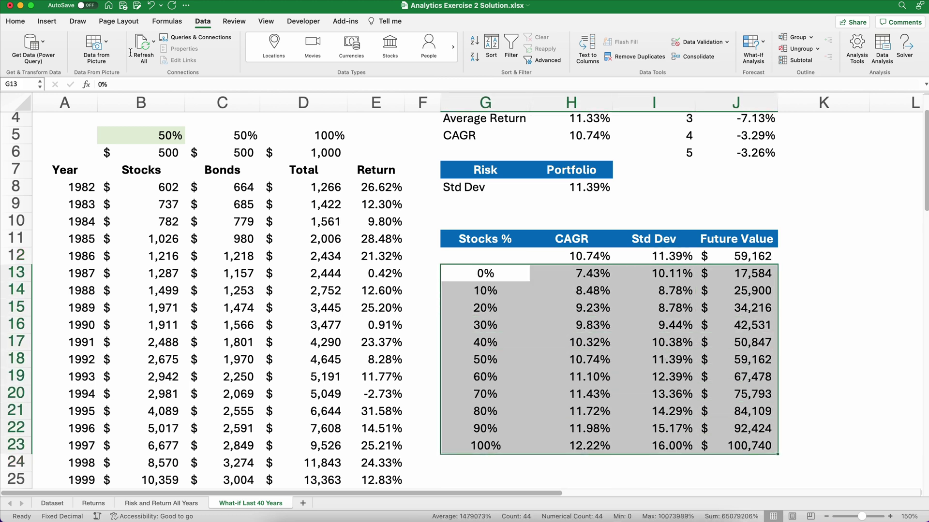
pyautogui.click(10, 21)
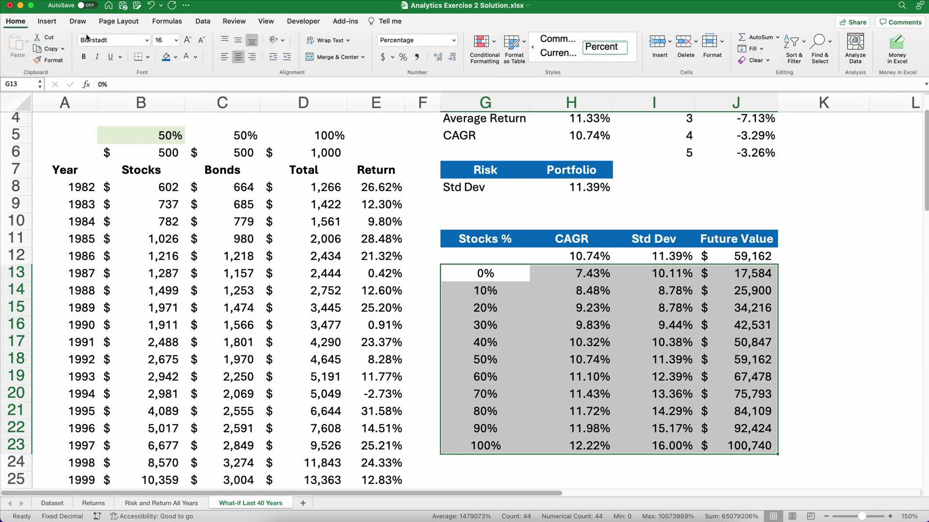
pyautogui.click(148, 57)
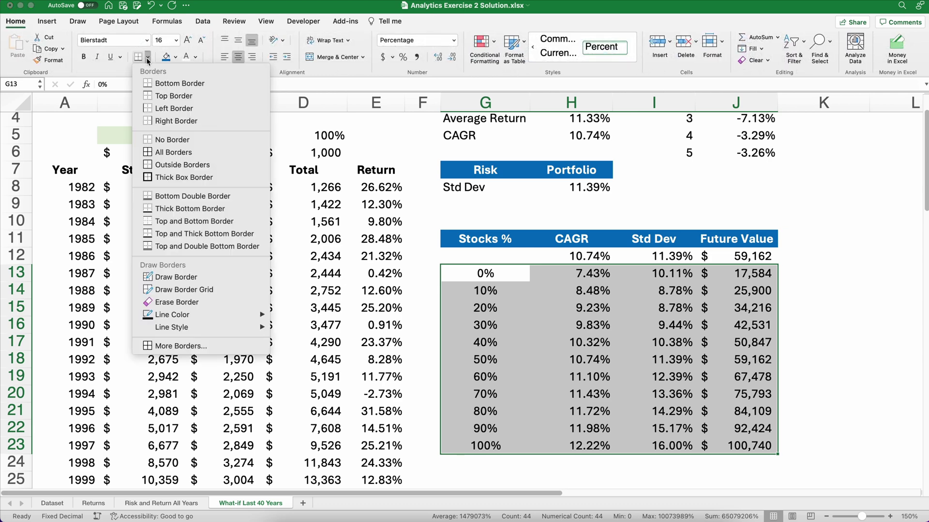
pyautogui.click(175, 152)
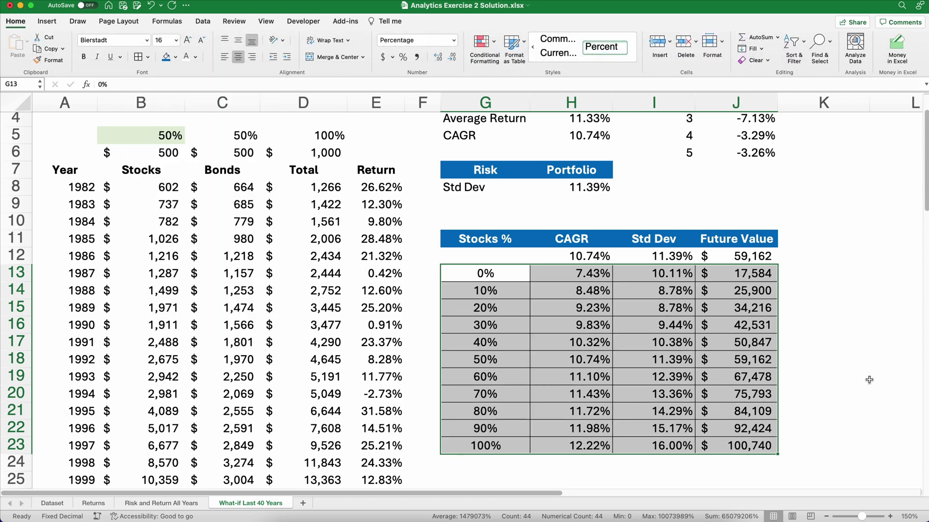
pyautogui.click(855, 366)
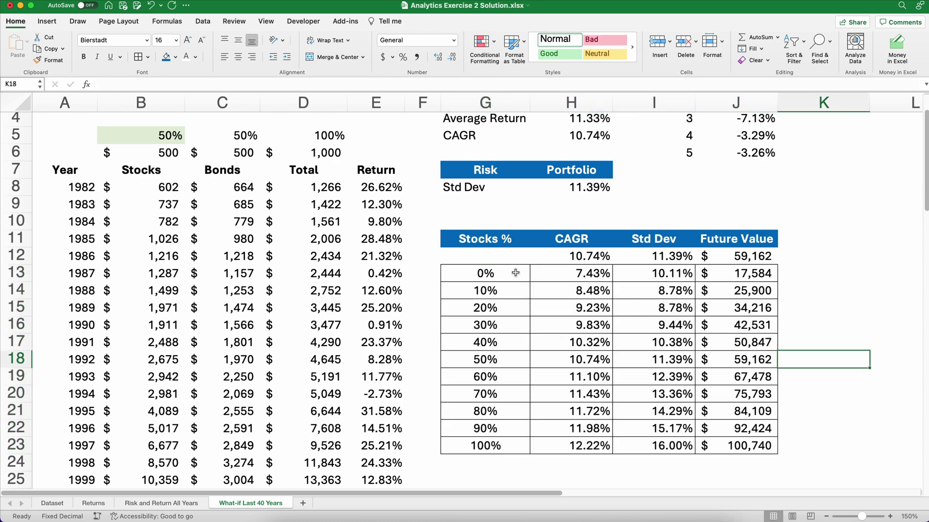
# - Examine how CAGR, Std Dev and Future Value change as the stock percentage rises in the comparison table, especially for 0% to 30% stocks
pyautogui.moveTo(489, 274); pyautogui.dragTo(489, 342)
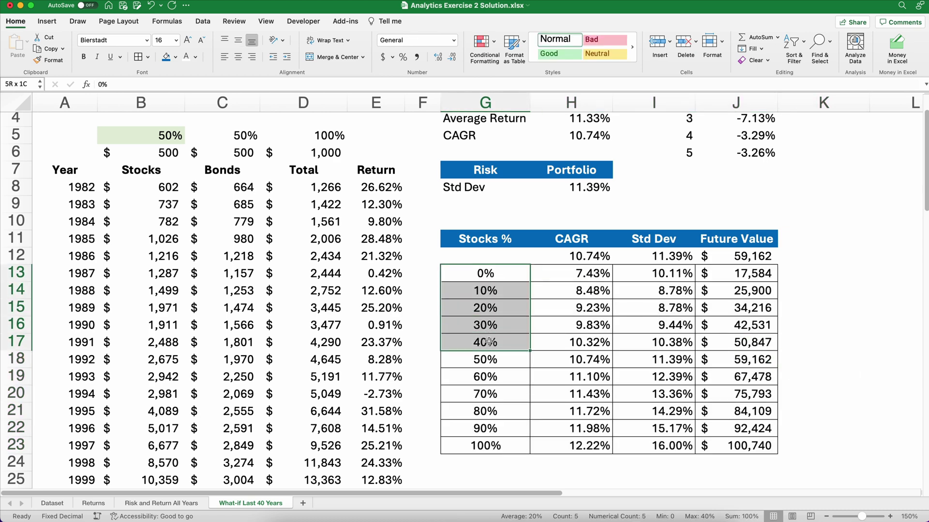
pyautogui.moveTo(567, 277); pyautogui.dragTo(575, 376)
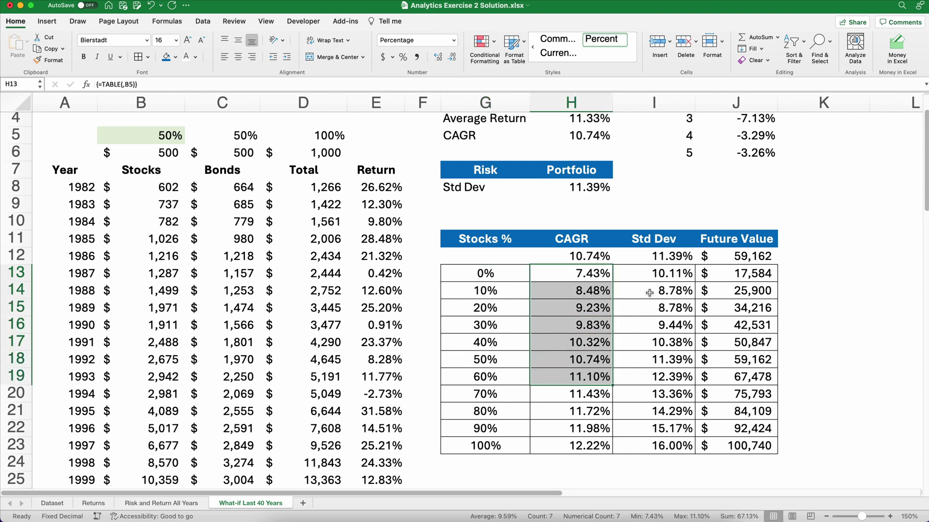
pyautogui.moveTo(649, 293); pyautogui.dragTo(656, 398)
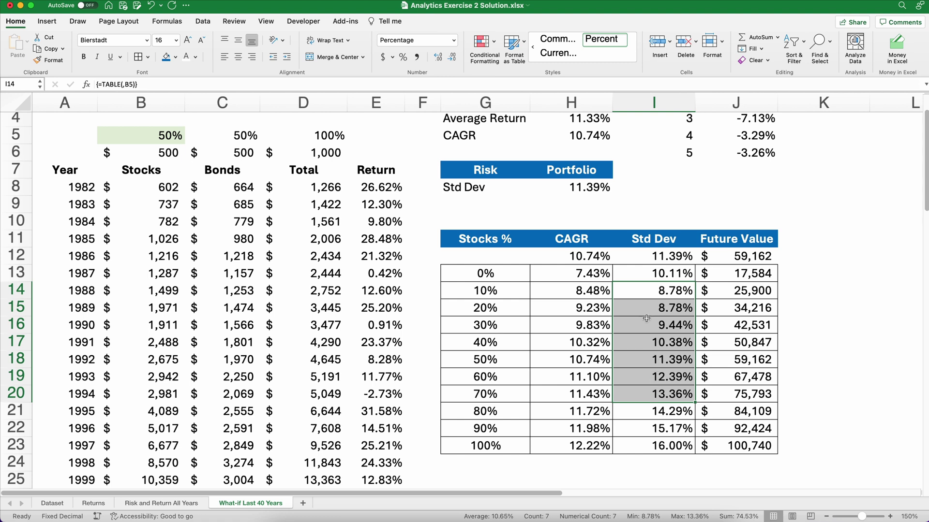
pyautogui.moveTo(481, 275); pyautogui.dragTo(652, 308)
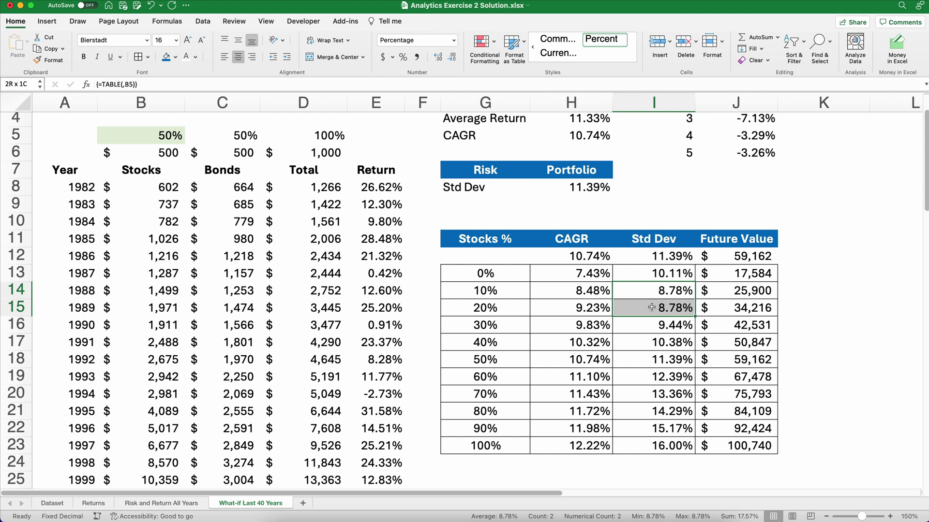
pyautogui.moveTo(654, 313); pyautogui.dragTo(656, 320)
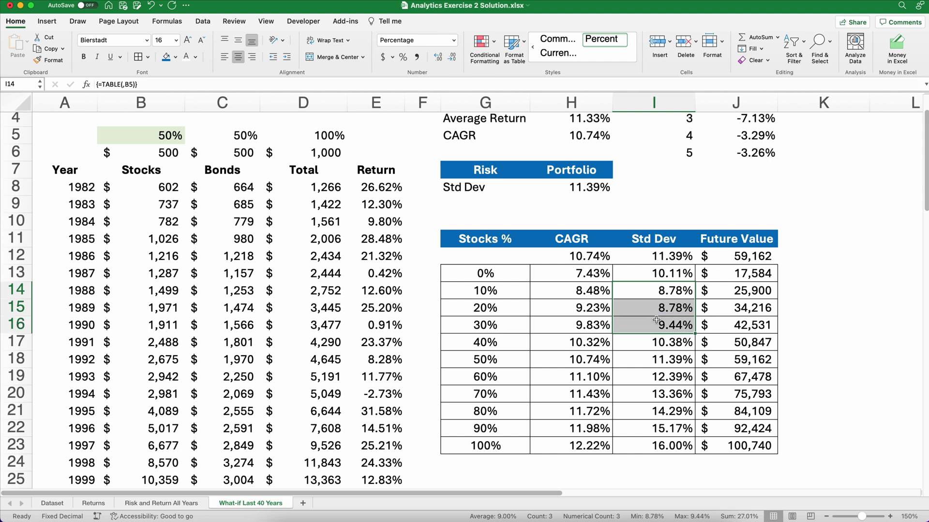
pyautogui.moveTo(495, 329); pyautogui.dragTo(665, 332)
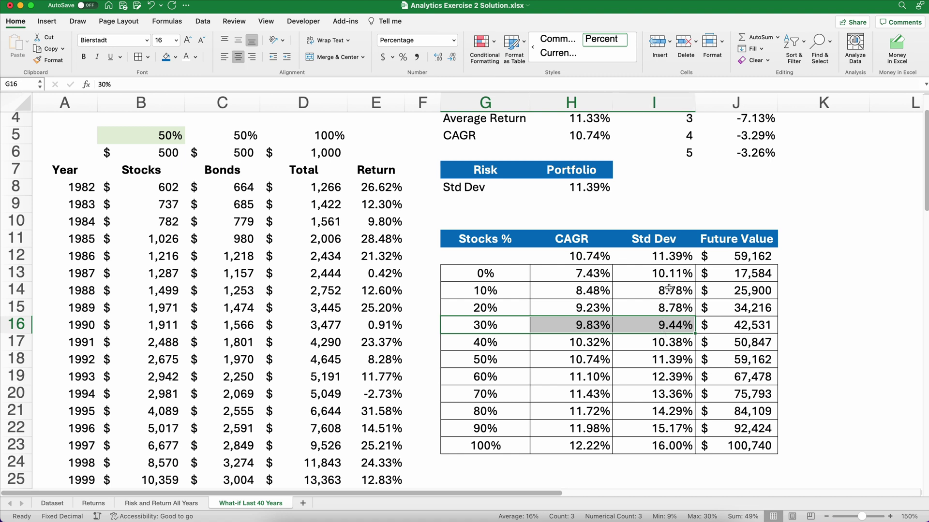
pyautogui.moveTo(732, 275); pyautogui.dragTo(747, 443)
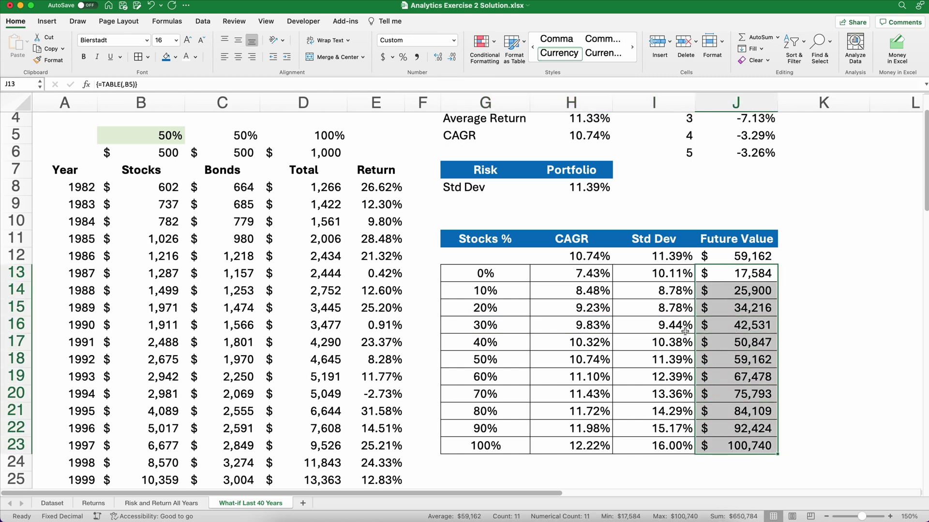
pyautogui.moveTo(658, 274); pyautogui.dragTo(672, 420)
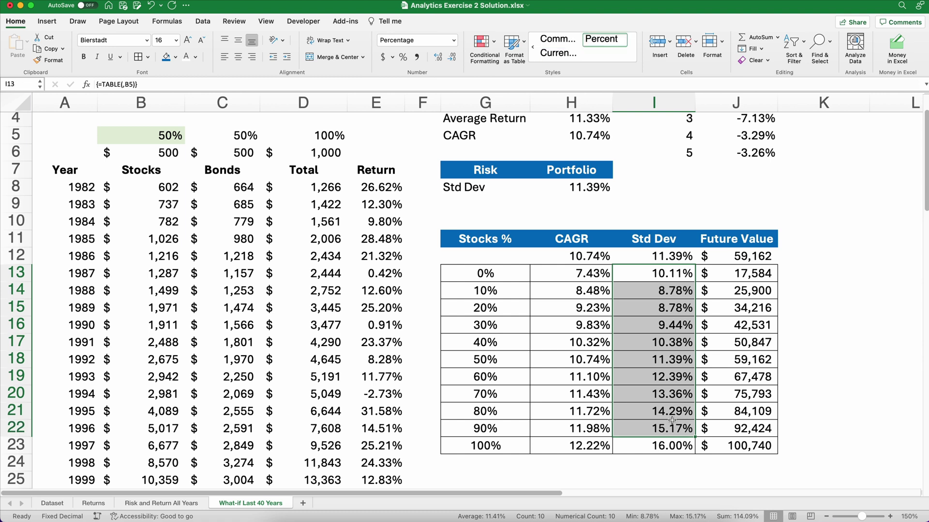
pyautogui.click(547, 351)
# - Set the stock allocation in B5 to 100% and check the portfolio's Future Value and CAGR against the comparison table
pyautogui.scroll(3, 551, 353)
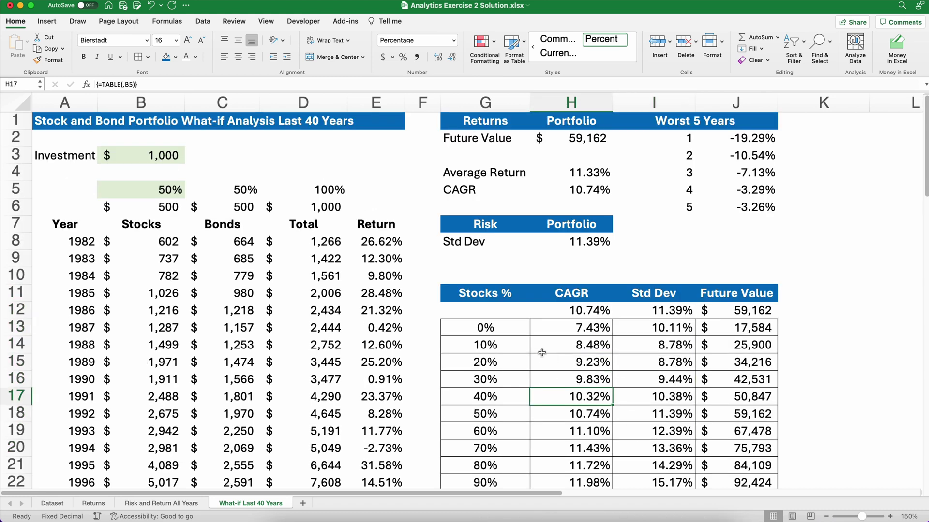
pyautogui.click(159, 194)
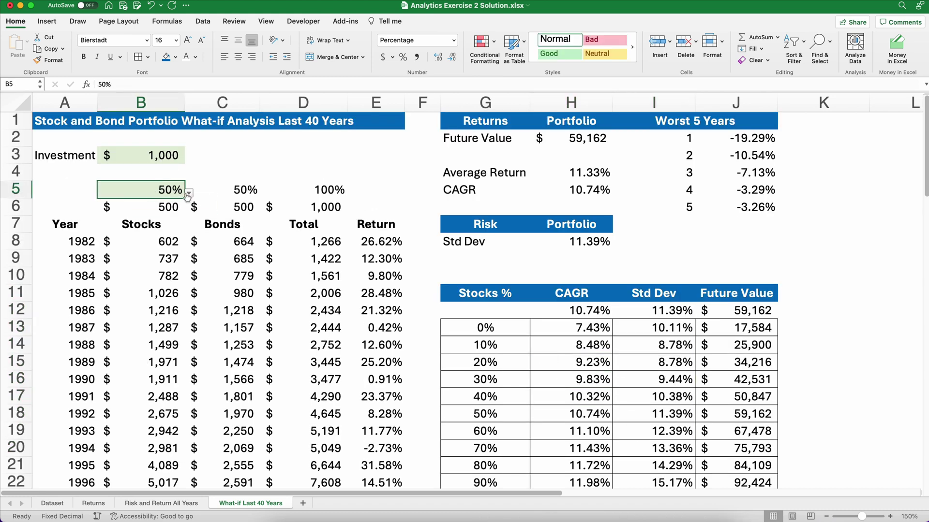
pyautogui.click(188, 193)
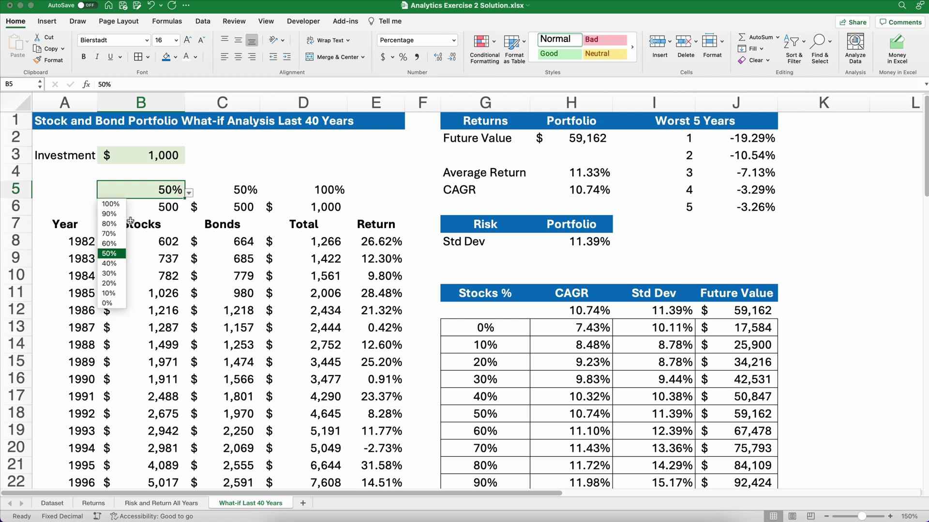
pyautogui.click(114, 204)
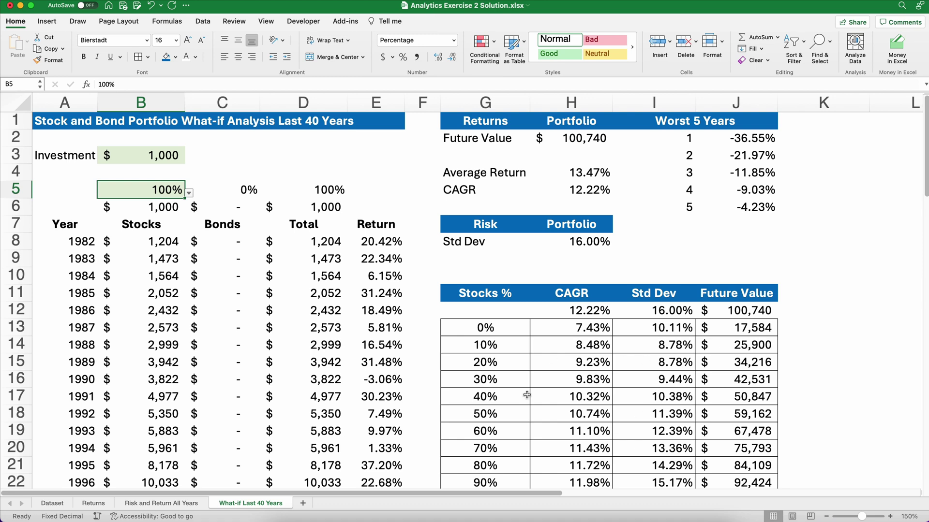
pyautogui.scroll(-1, 596, 419)
pyautogui.scroll(1, 556, 368)
pyautogui.click(571, 141)
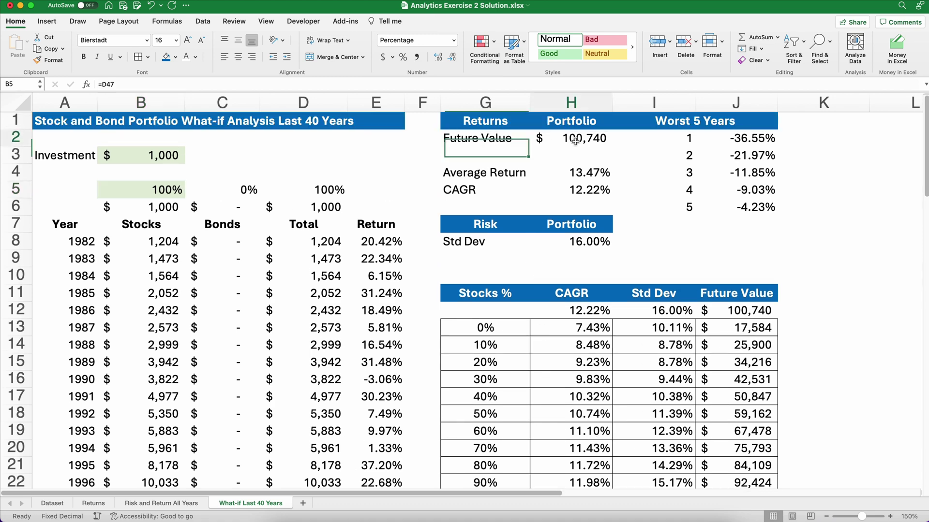
pyautogui.click(591, 188)
pyautogui.click(583, 139)
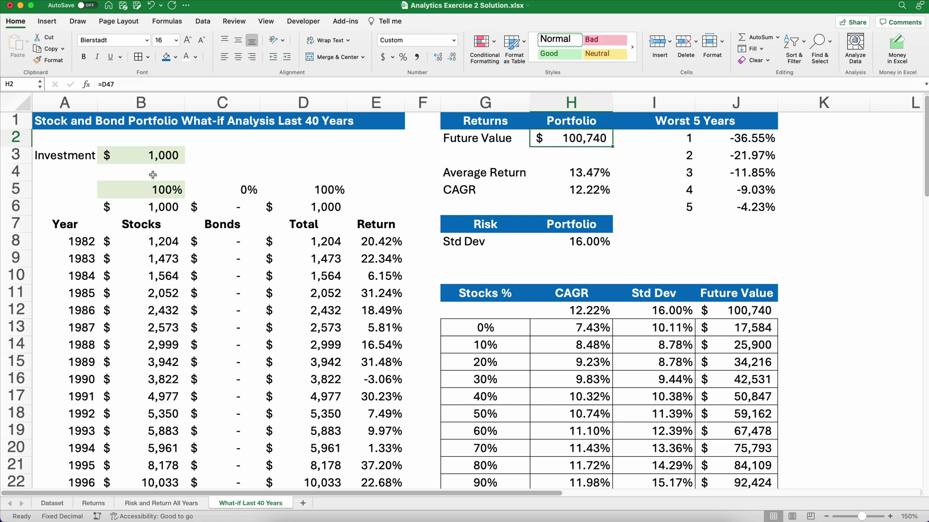
# - Set the stock allocation in B5 to 80%
pyautogui.click(170, 190)
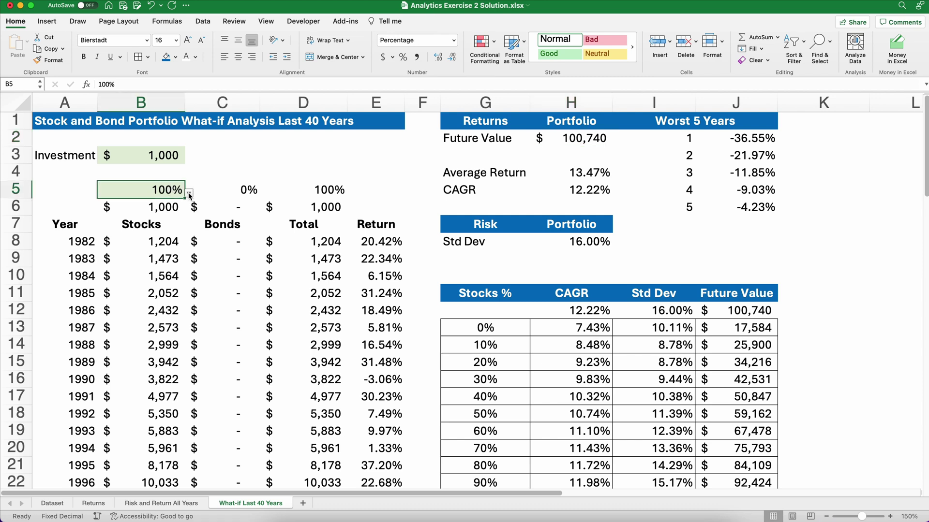
pyautogui.click(190, 192)
pyautogui.click(109, 224)
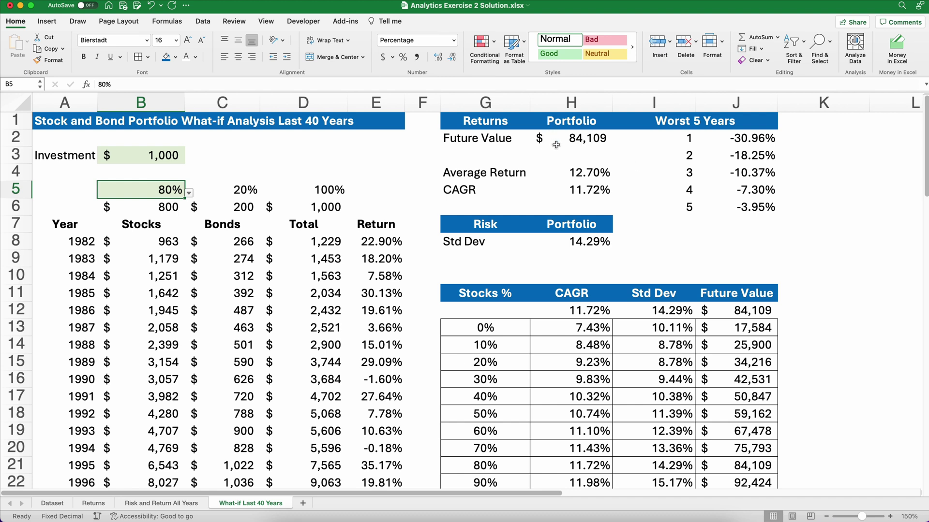
# - Compare the portfolio's CAGR and Future Value with the 80%, 90% and 100% stock rows of the comparison table
pyautogui.click(580, 191)
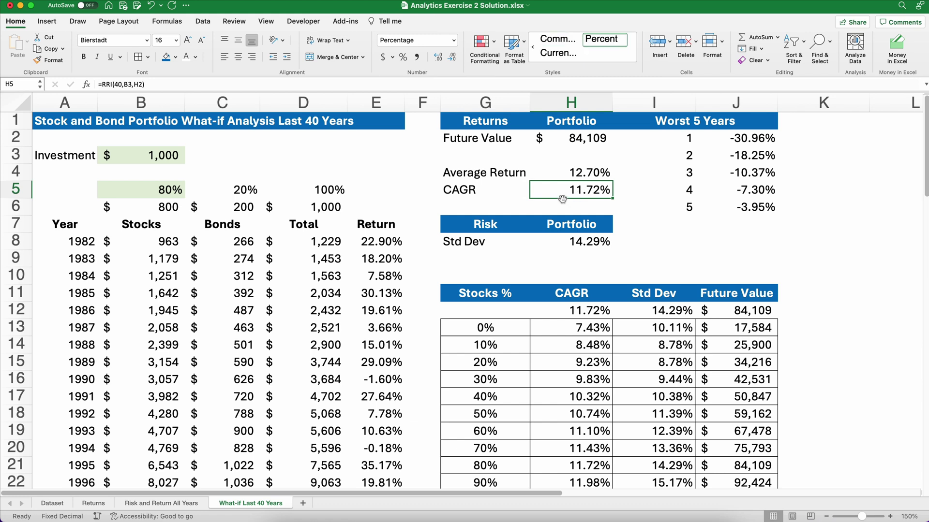
pyautogui.scroll(-3, 576, 283)
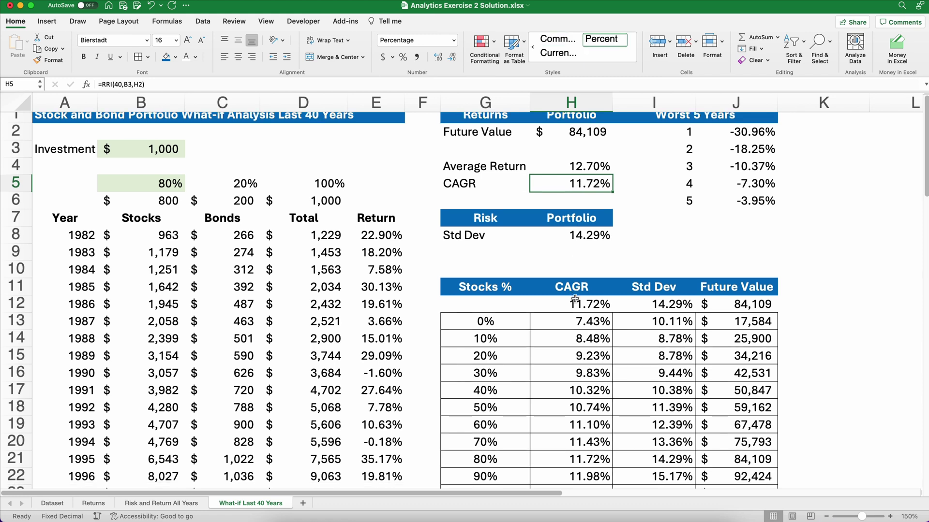
pyautogui.moveTo(580, 421); pyautogui.dragTo(594, 457)
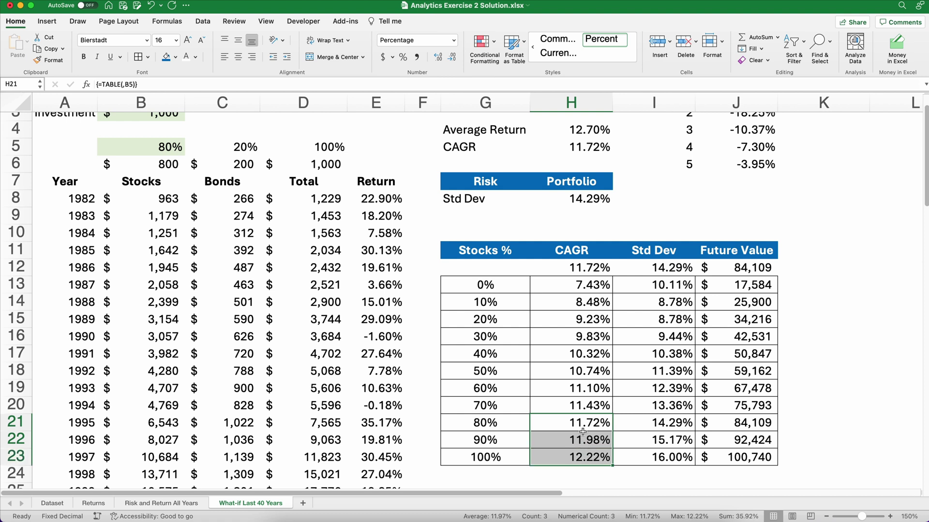
pyautogui.moveTo(576, 425); pyautogui.dragTo(575, 454)
pyautogui.click(726, 423)
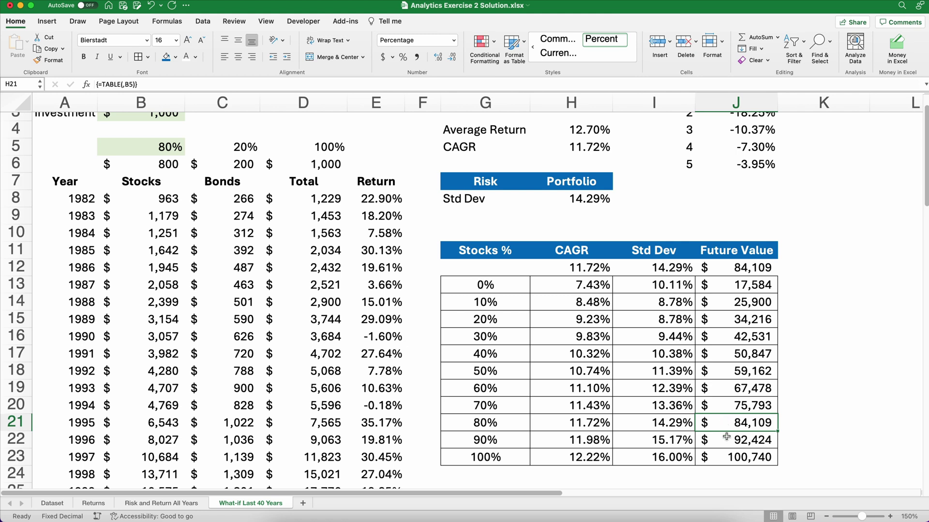
pyautogui.moveTo(726, 437); pyautogui.dragTo(727, 457)
pyautogui.scroll(3, 454, 303)
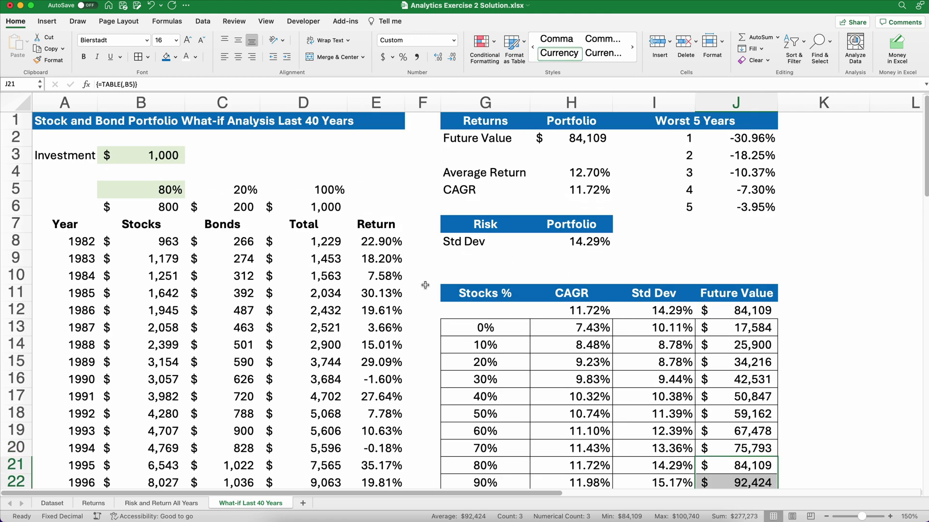
pyautogui.scroll(-3, 401, 282)
pyautogui.scroll(3, 390, 278)
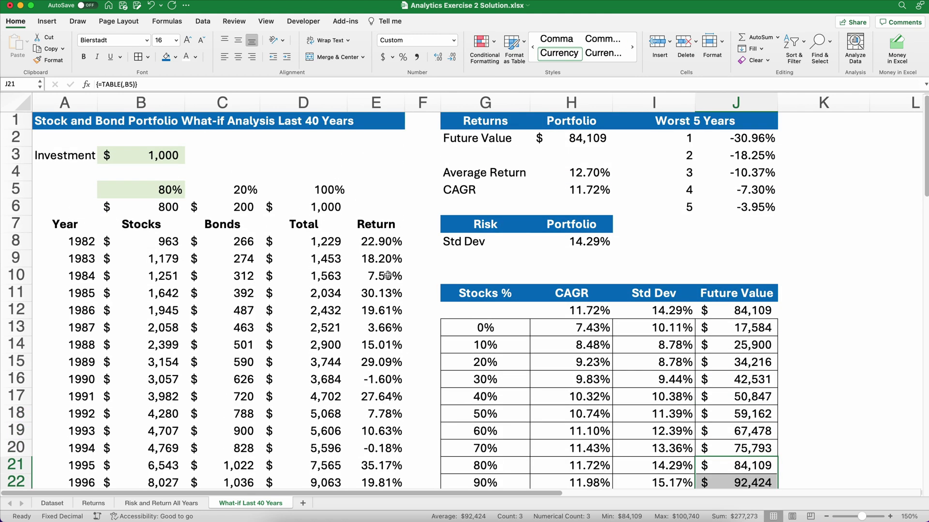